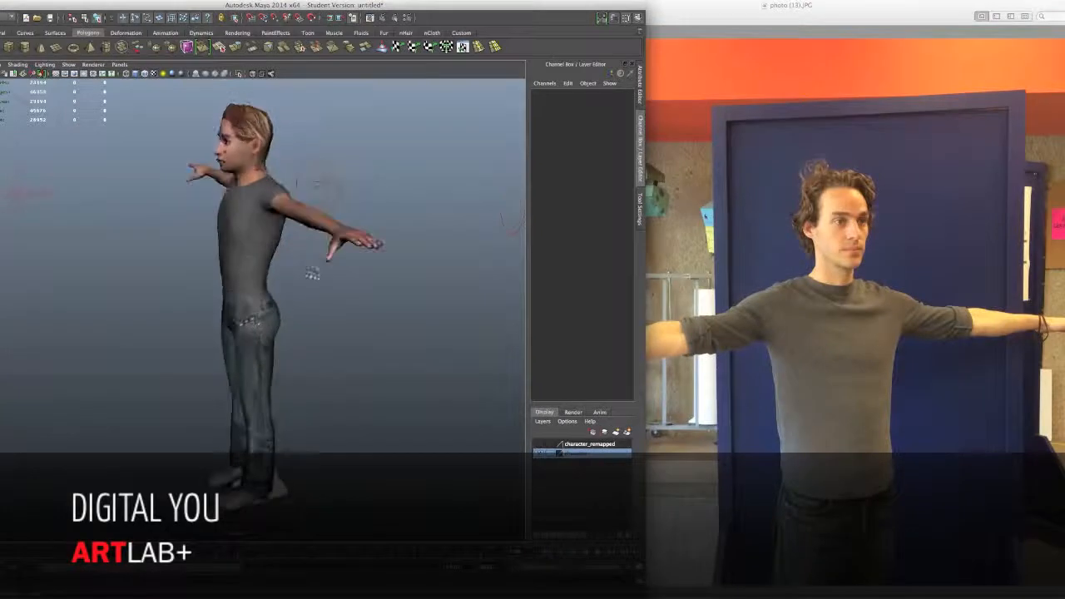
- Frame the character model's head and torso from the front and hide the original character layer
middle_click_drag(335, 219, 350, 285, "alt")
right_click_drag(349, 286, 487, 300, "alt")
left_click_drag(487, 300, 396, 291, "alt")
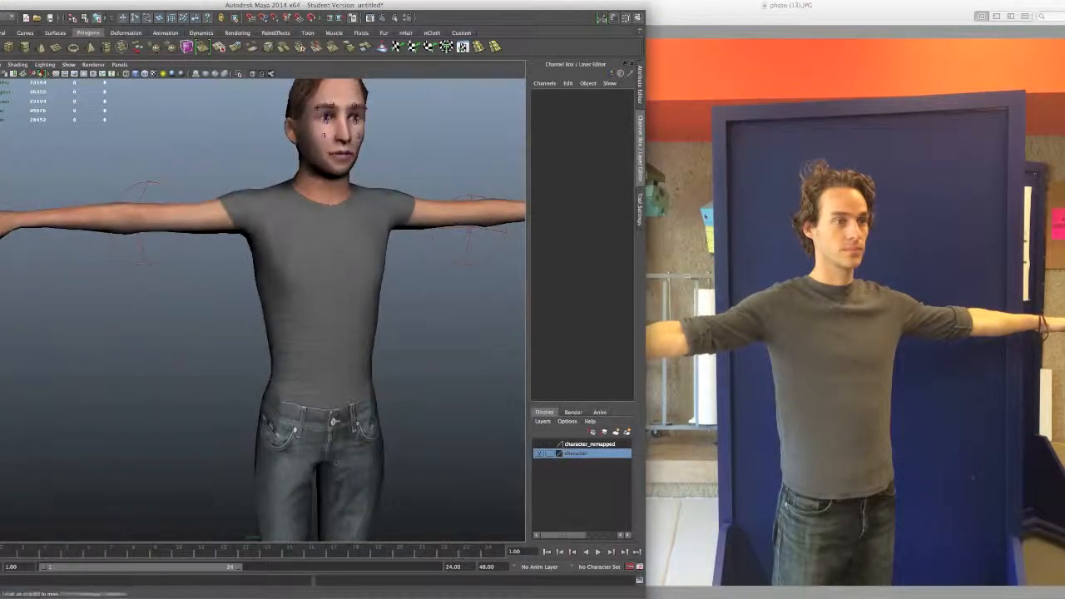
middle_click_drag(397, 291, 364, 330, "alt")
right_click_drag(364, 330, 441, 324, "alt")
middle_click_drag(441, 324, 390, 369, "alt")
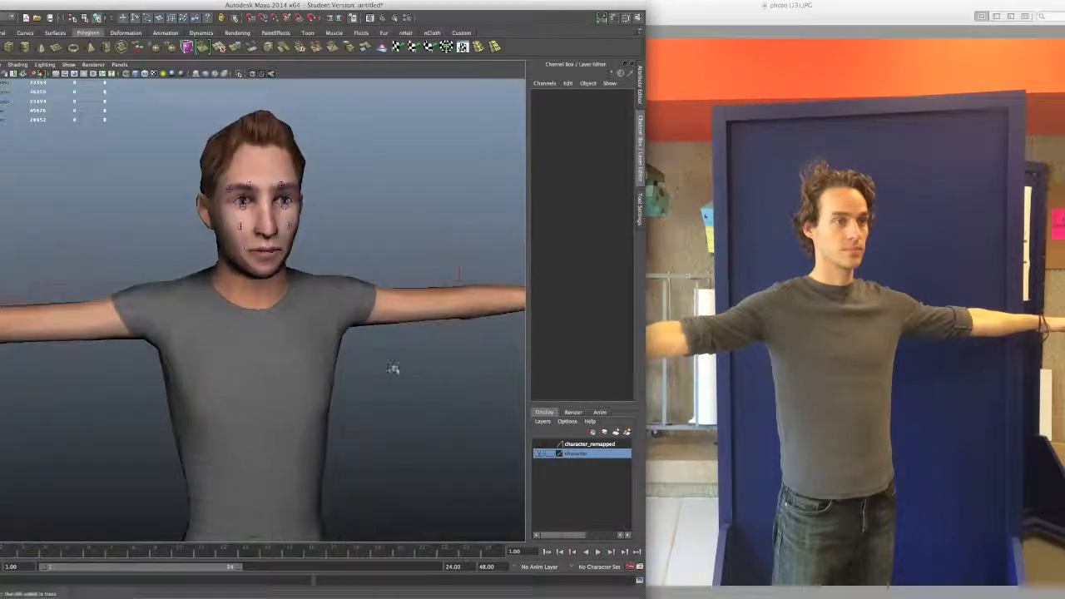
left_click(538, 454)
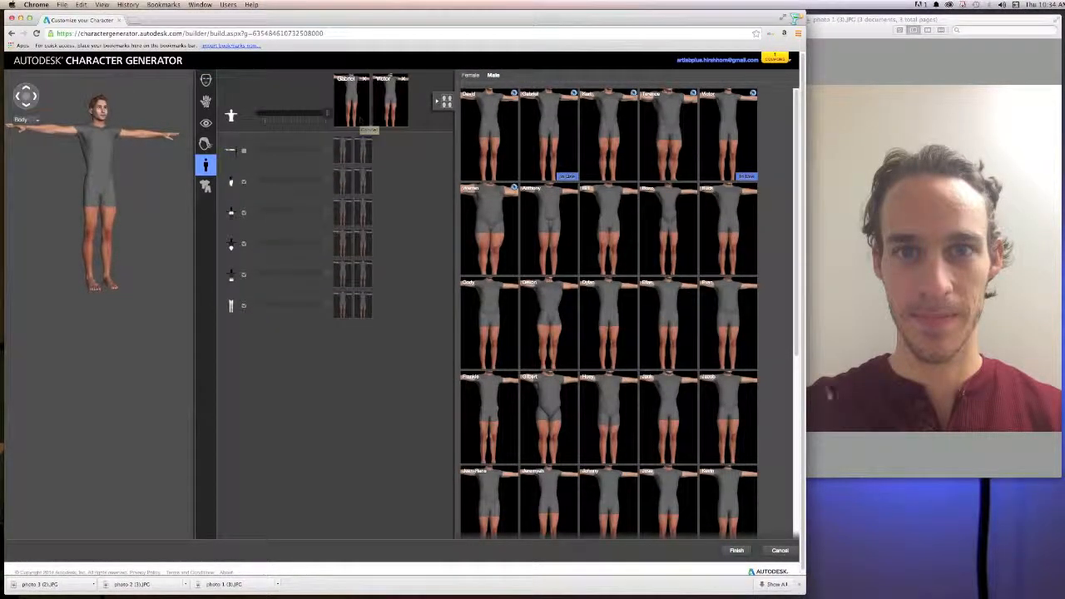
- Switch to Character Generator and blend the female Cathy body into the arms and another body preset into the legs
scroll(547, 275, "down", 5)
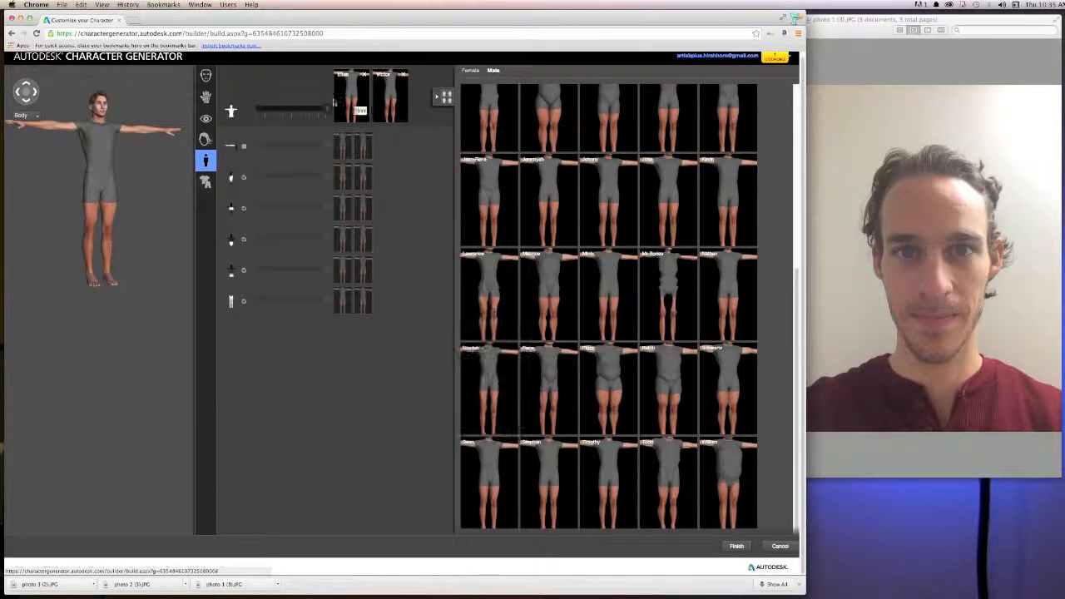
left_click(365, 147)
left_click_drag(679, 223, 388, 140)
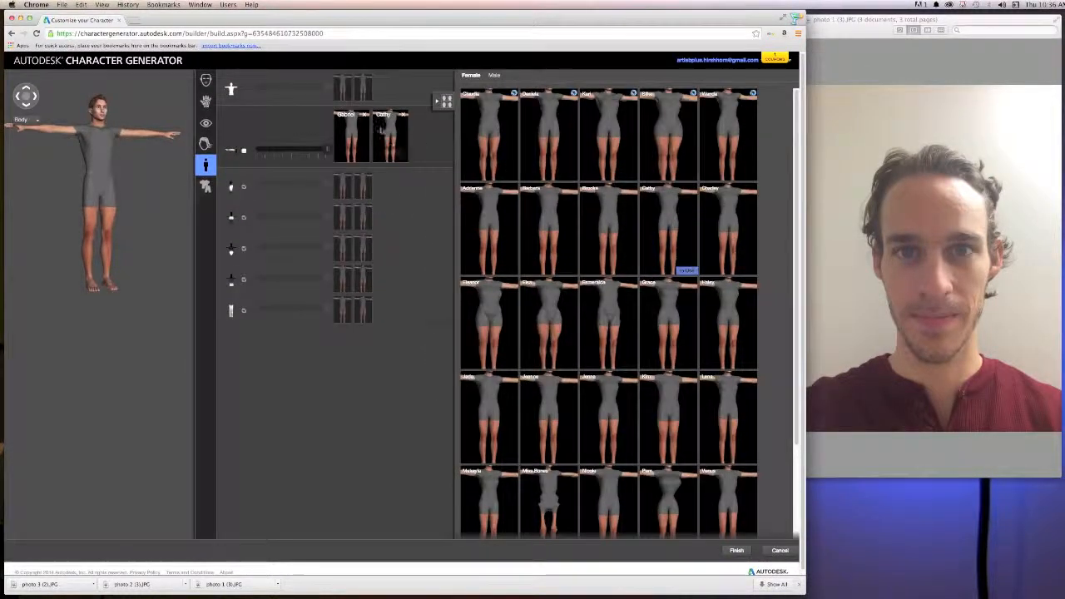
left_click(353, 311)
scroll(544, 347, "down", 2)
left_click_drag(610, 275, 356, 291)
scroll(716, 375, "down", 3)
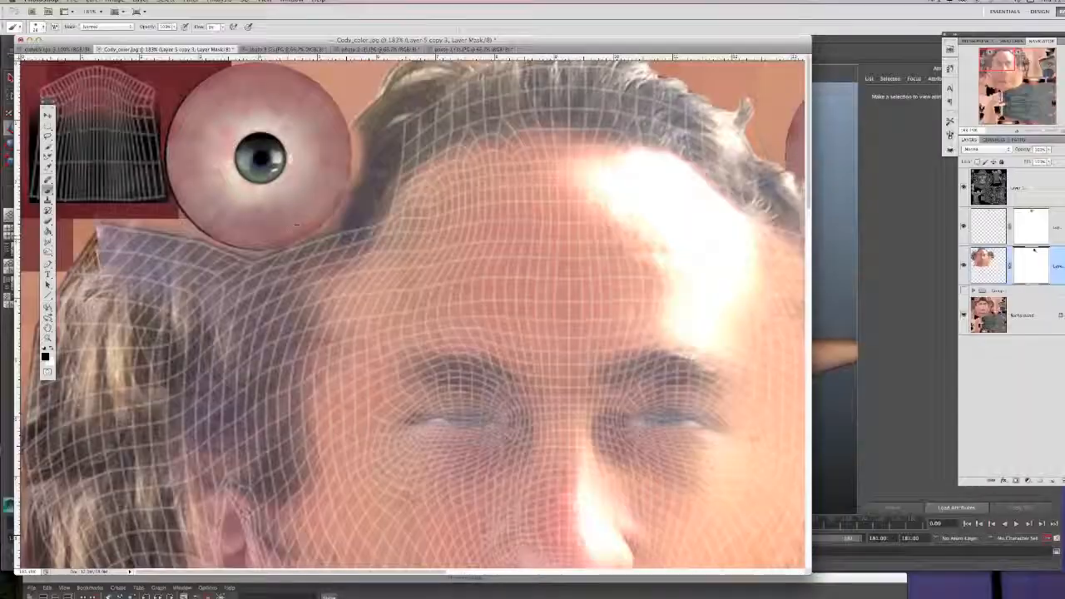
- Switch to Photoshop and select the masked layer above the photo face layer in the Cody_color texture
left_click(1017, 131)
left_click(995, 230)
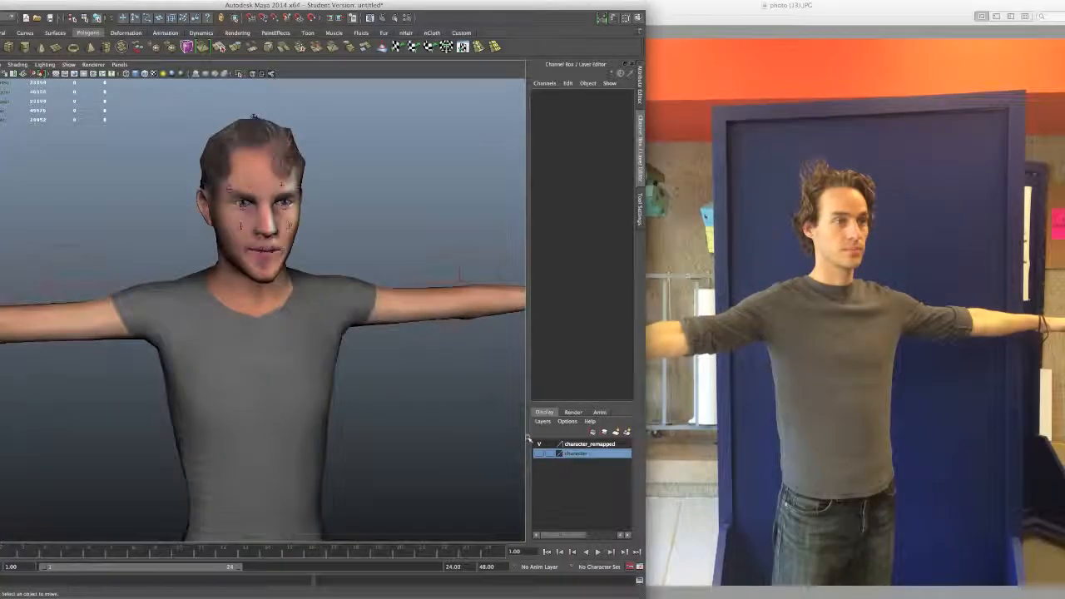
- Inspect the remapped character in Maya and walk the finished character forward in the running Unity scene
left_click_drag(351, 406, 314, 396, "alt")
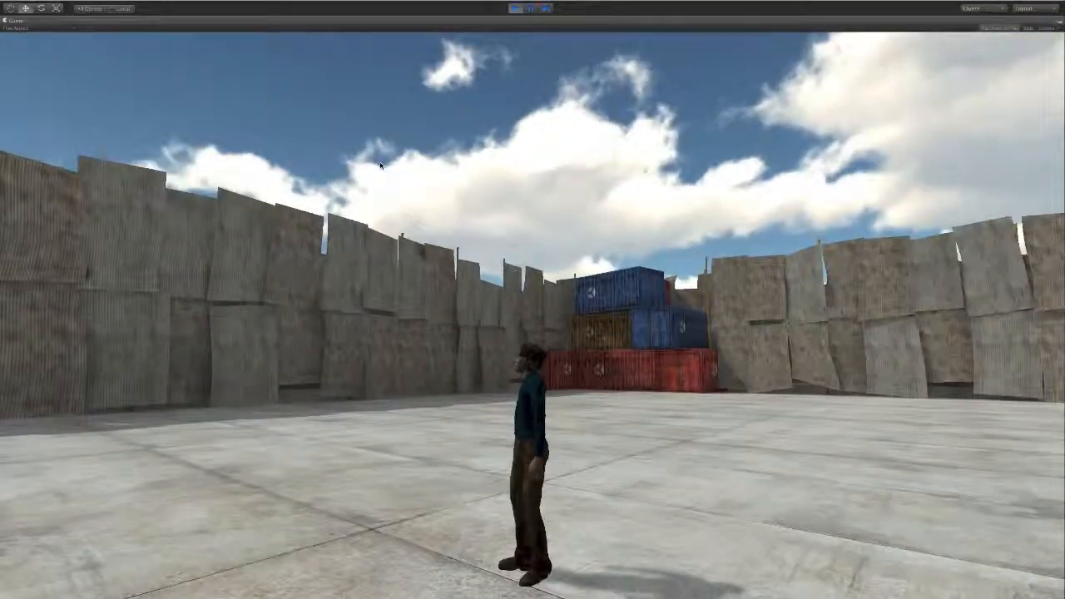
key("w")
key("w")
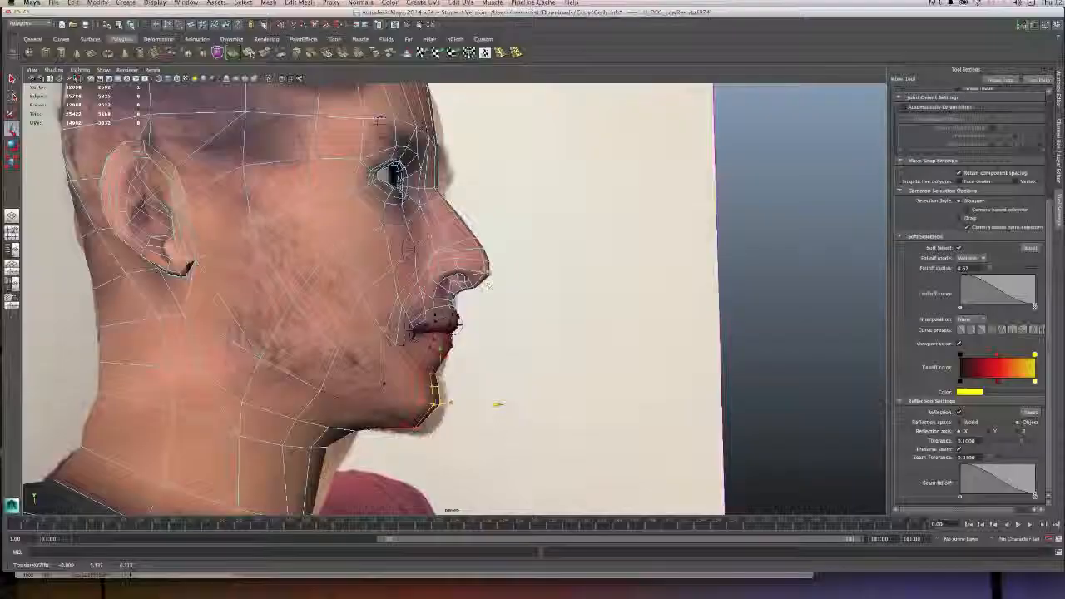
- Reshape the head's chin profile in Maya by moving chin vertices with soft selection to match the side reference photo
left_click(492, 278)
left_click_drag(496, 273, 455, 377, "alt")
left_click(415, 426)
left_click_drag(414, 426, 447, 423, "alt")
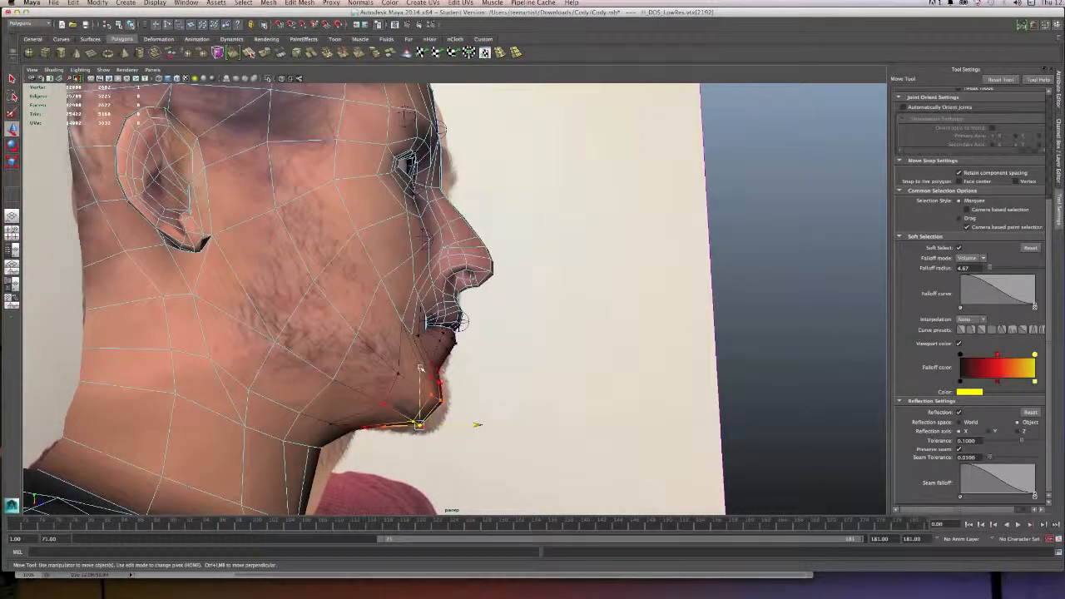
left_click_drag(420, 370, 420, 377)
left_click_drag(456, 435, 486, 432)
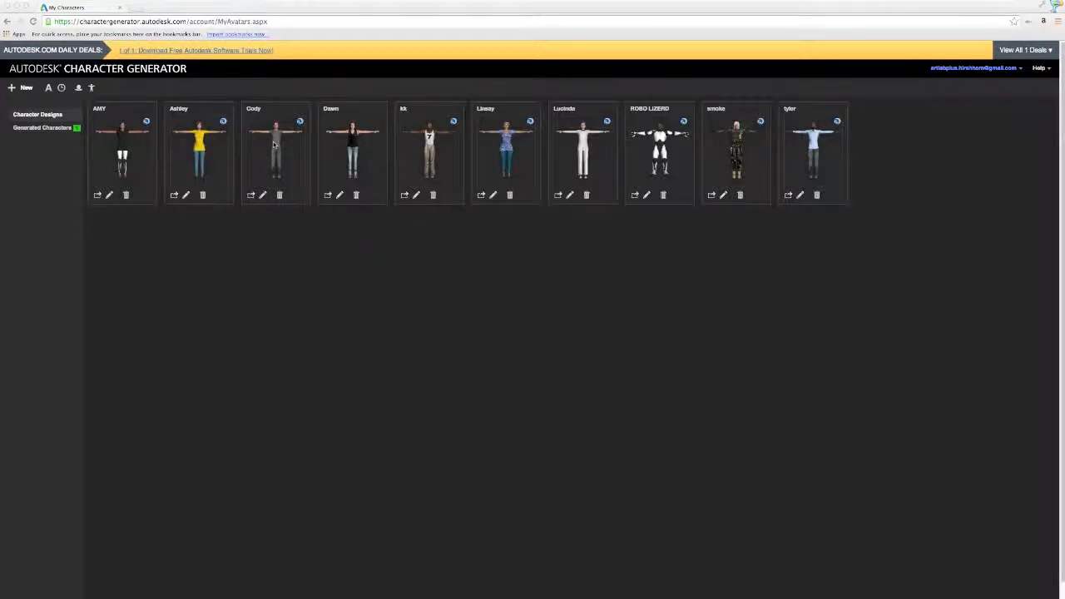
- Generate the Cody character in Character Generator with only Low poly resolution and only the Unity (.fbx) format
left_click(251, 195)
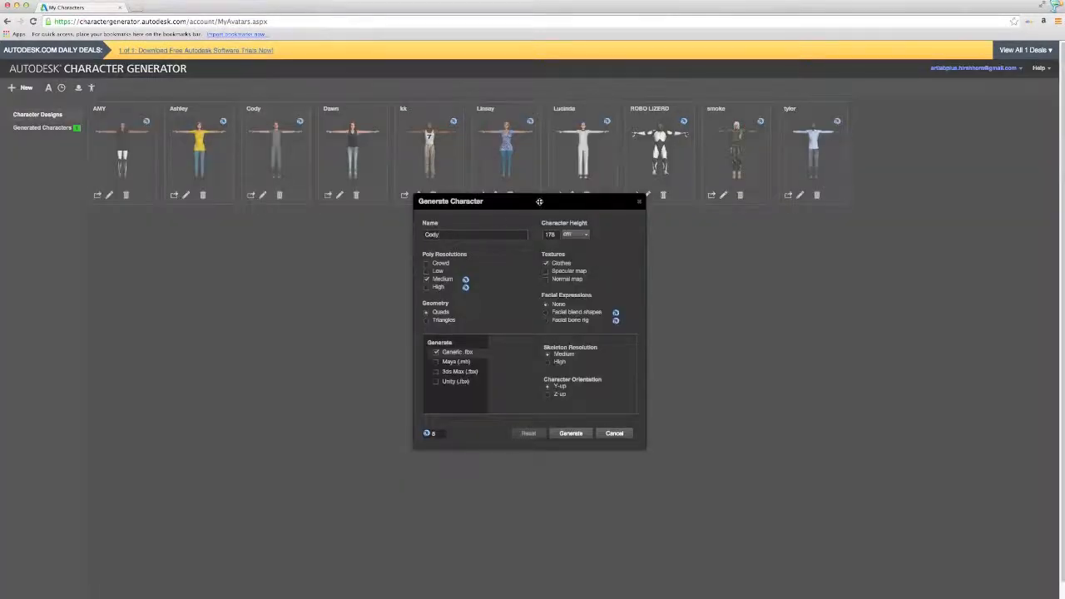
left_click_drag(523, 209, 499, 237)
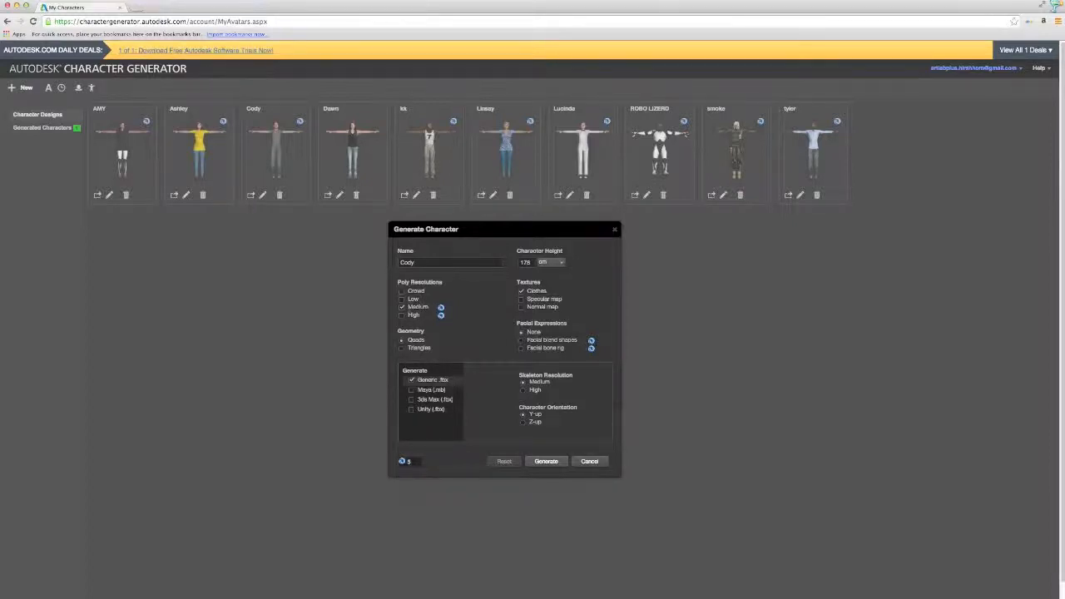
left_click(402, 300)
left_click(402, 307)
left_click(411, 380)
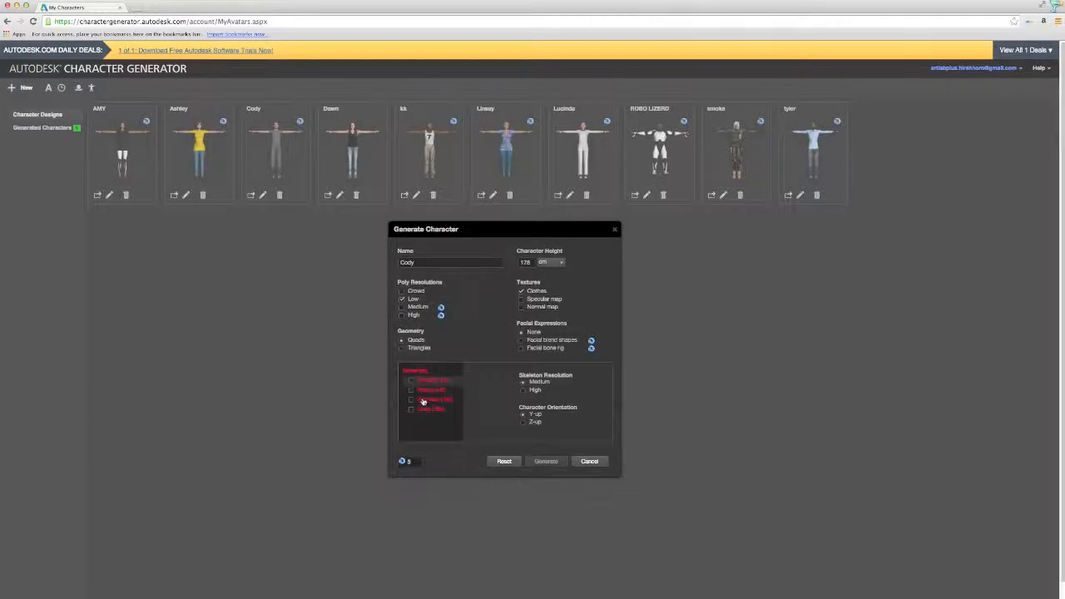
left_click(410, 411)
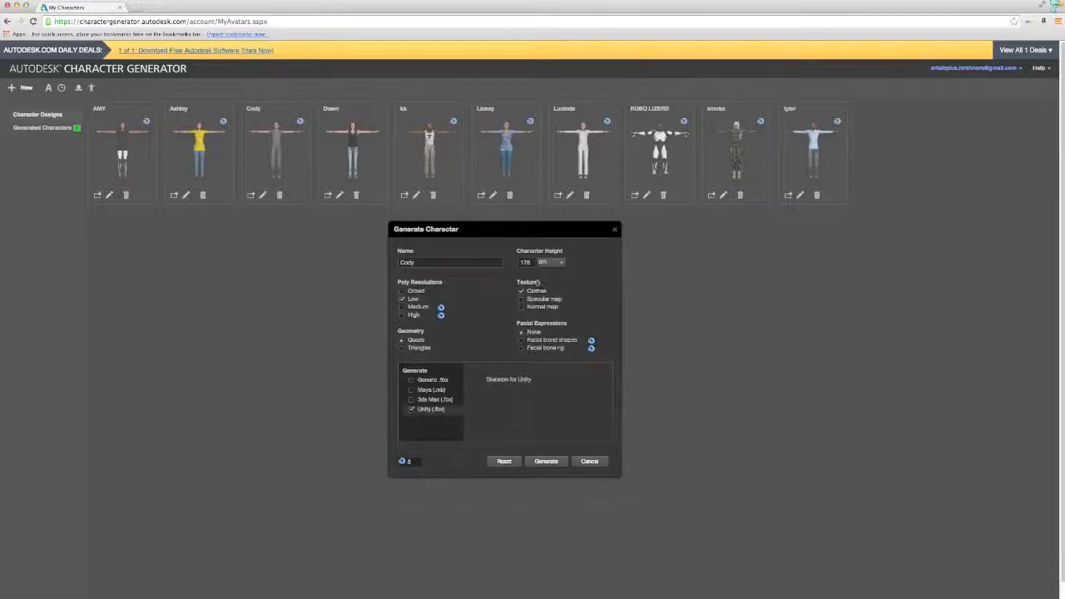
left_click(537, 464)
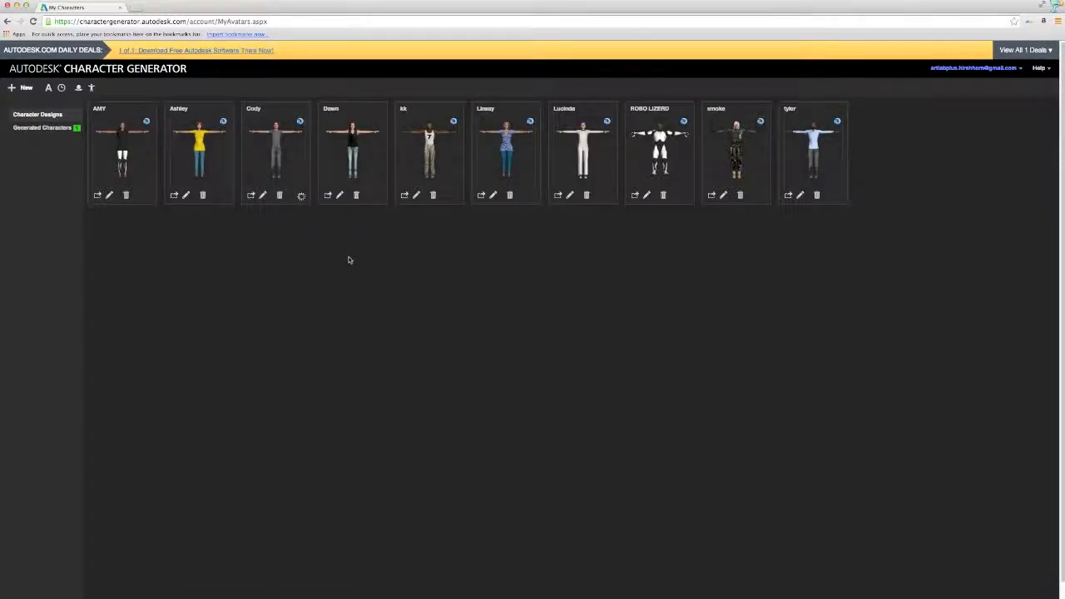
- Purchase and download the medium-poly Cody from the generated characters
left_click(64, 130)
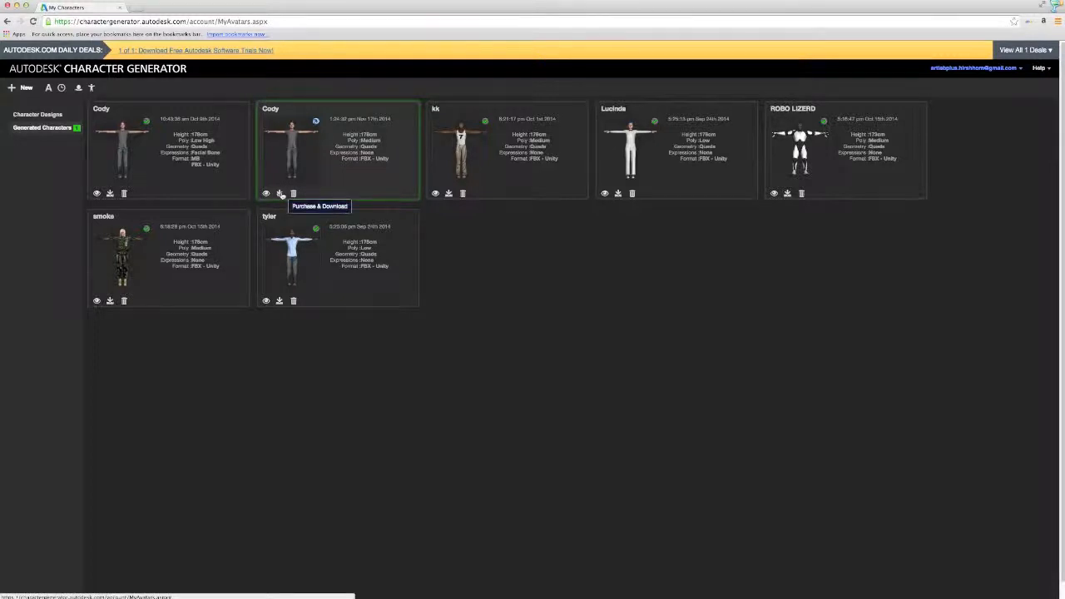
left_click(281, 194)
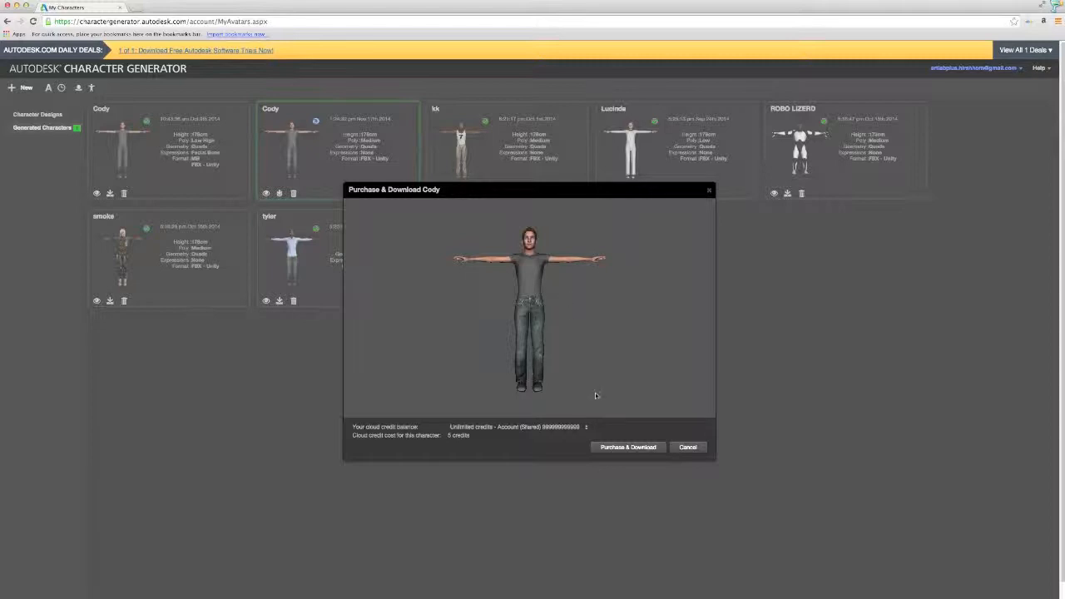
left_click(625, 449)
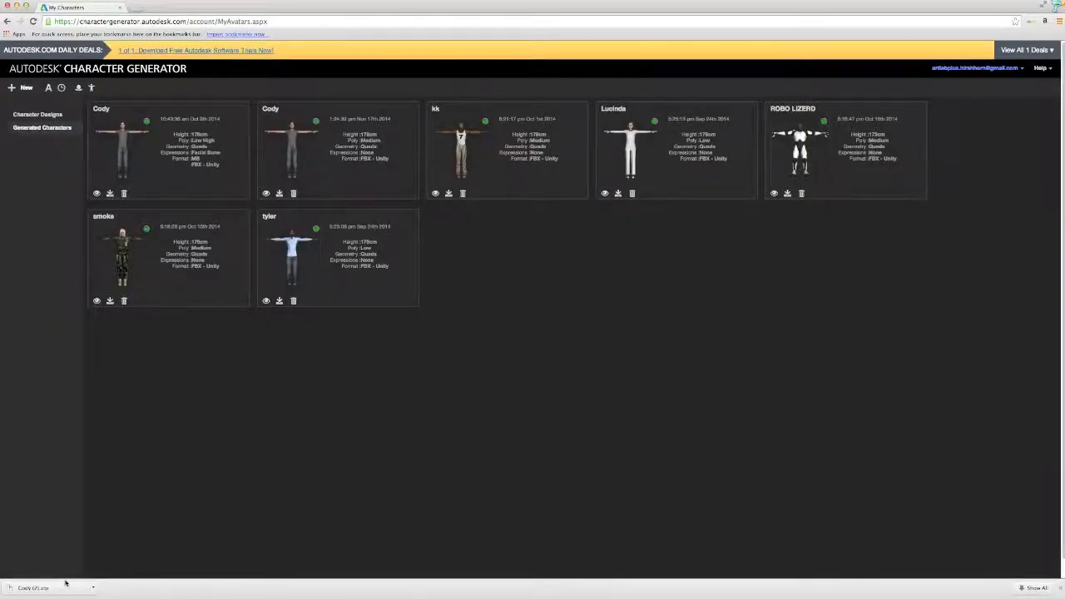
- Switch to Finder and examine Cody_color.psd, Cody_color.jpg, Cody_color2.jpg, Cody_color3.jpg and Cody_Unity.fbx in the Cody folder
key("super+Tab")
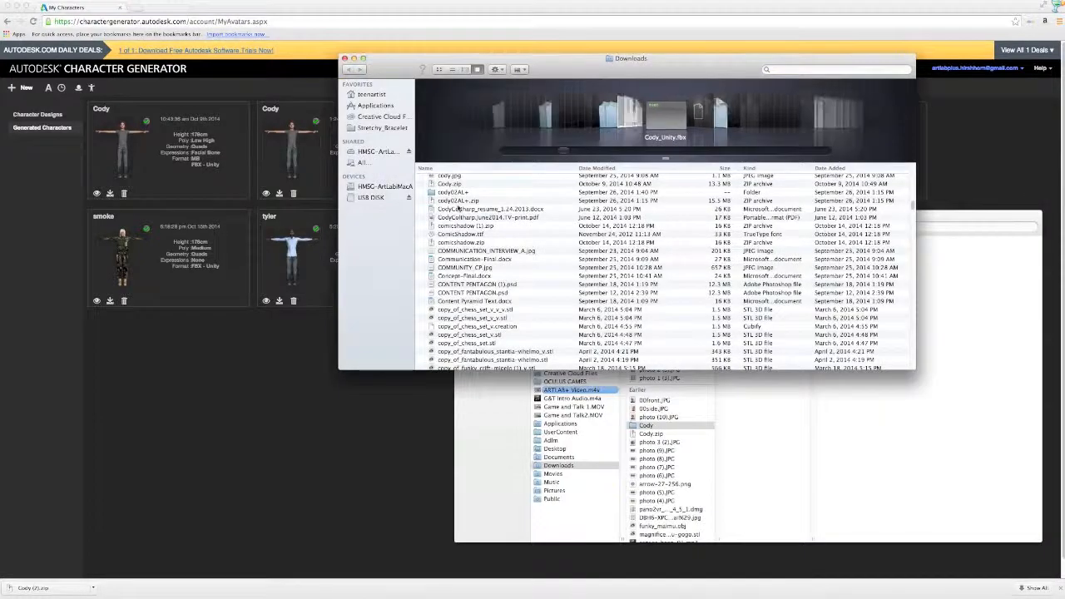
left_click(344, 58)
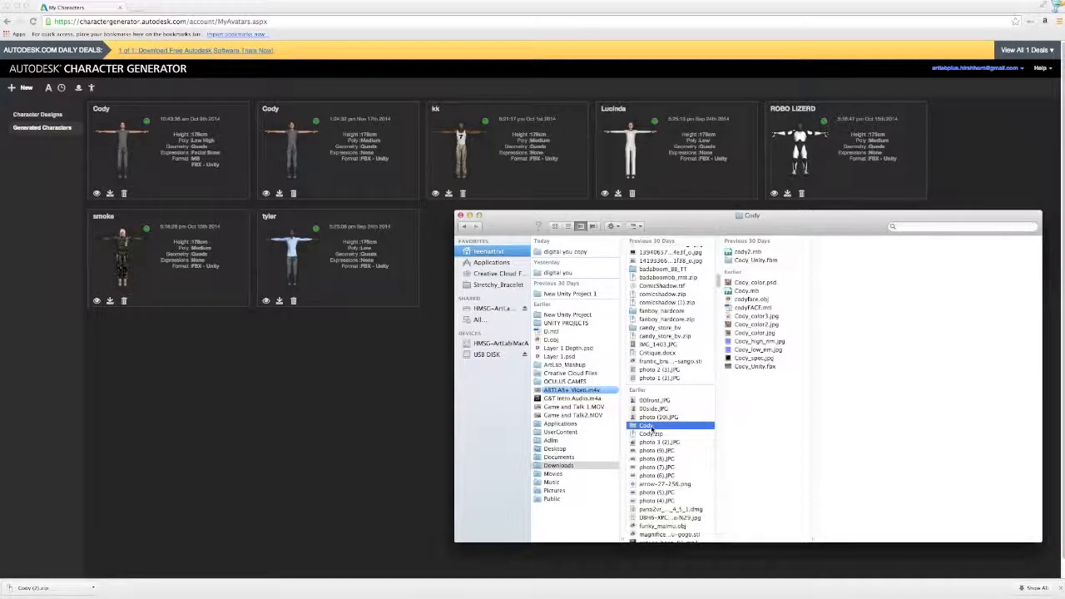
left_click(759, 283)
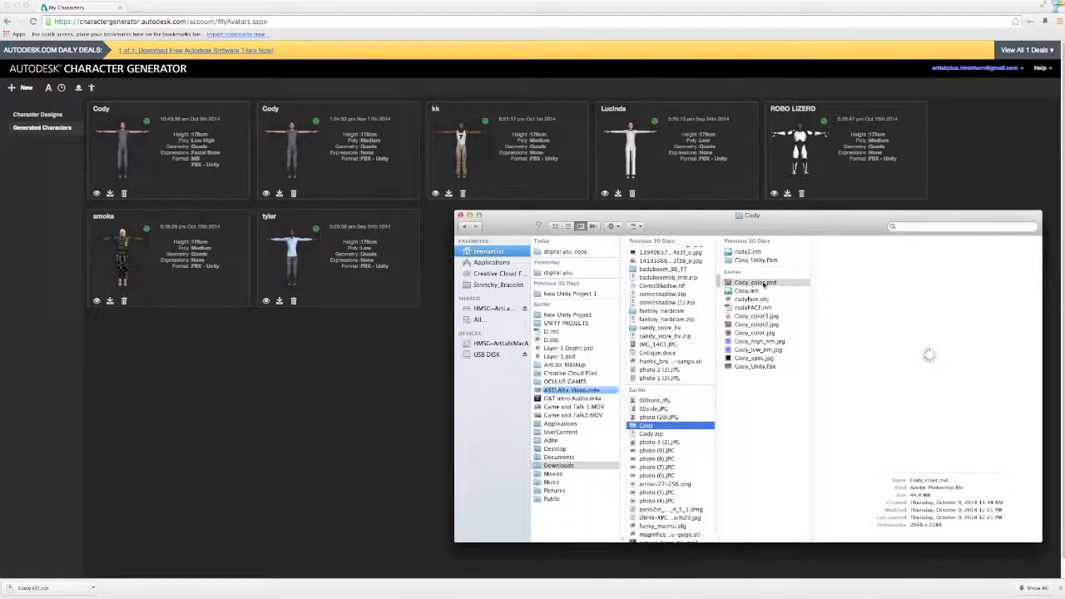
left_click_drag(765, 227, 736, 237)
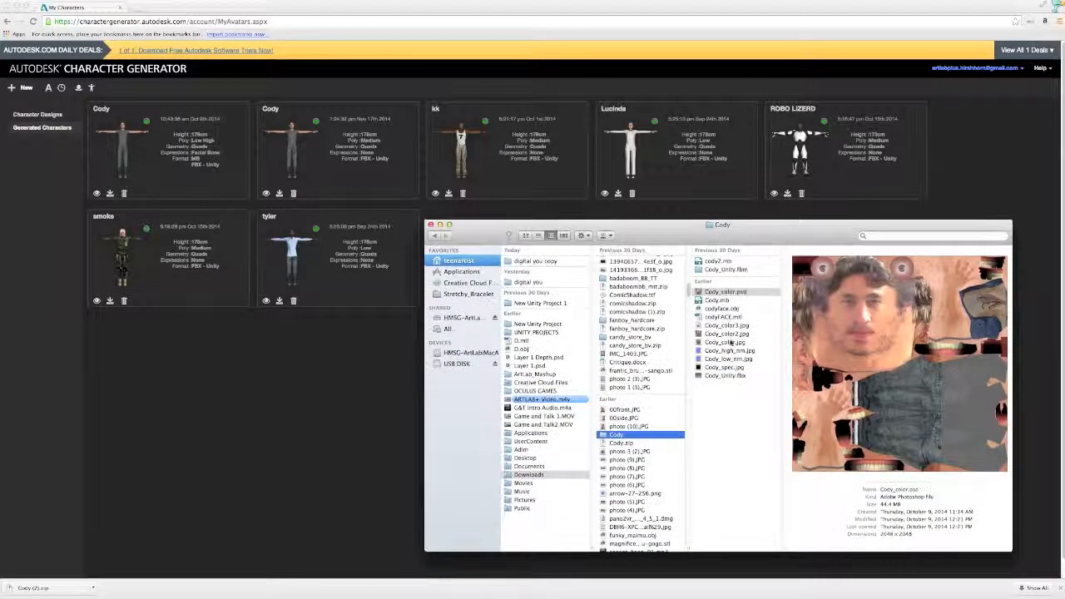
left_click(731, 342)
left_click(734, 334)
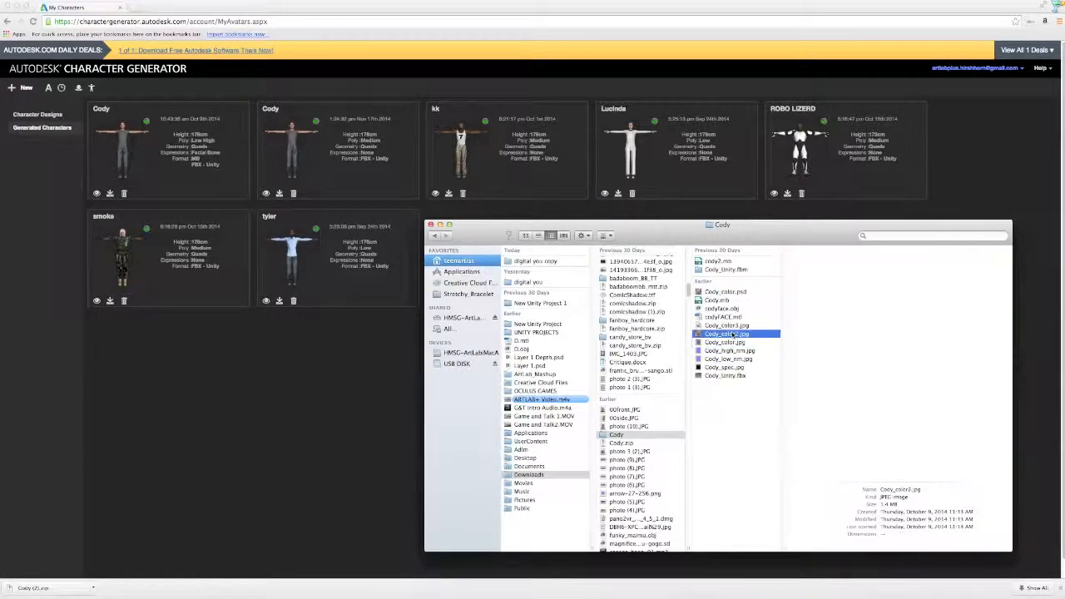
left_click(733, 326)
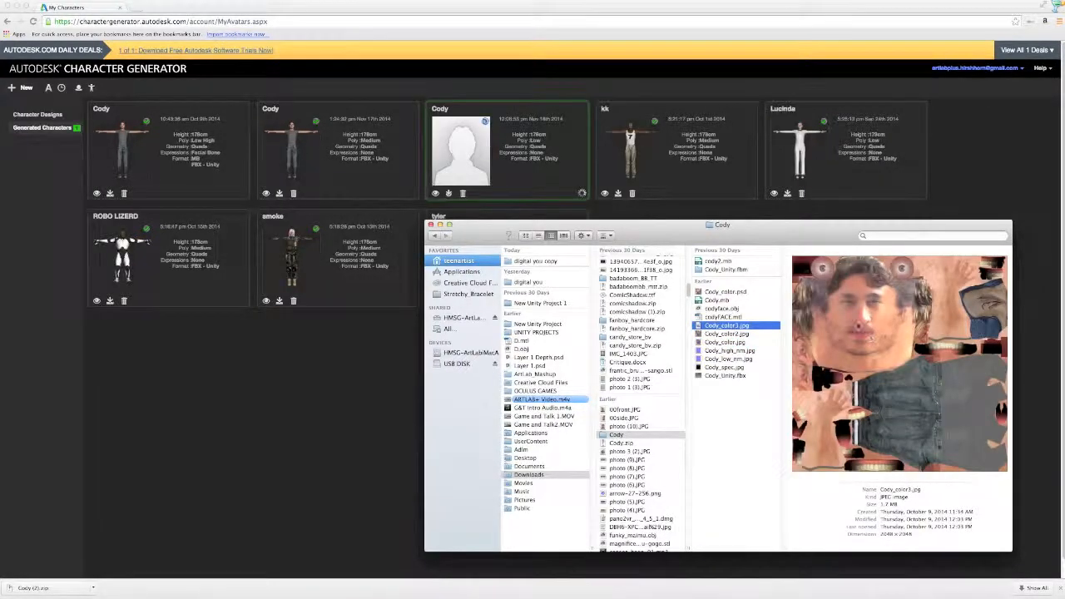
left_click_drag(722, 228, 756, 259)
left_click(763, 373)
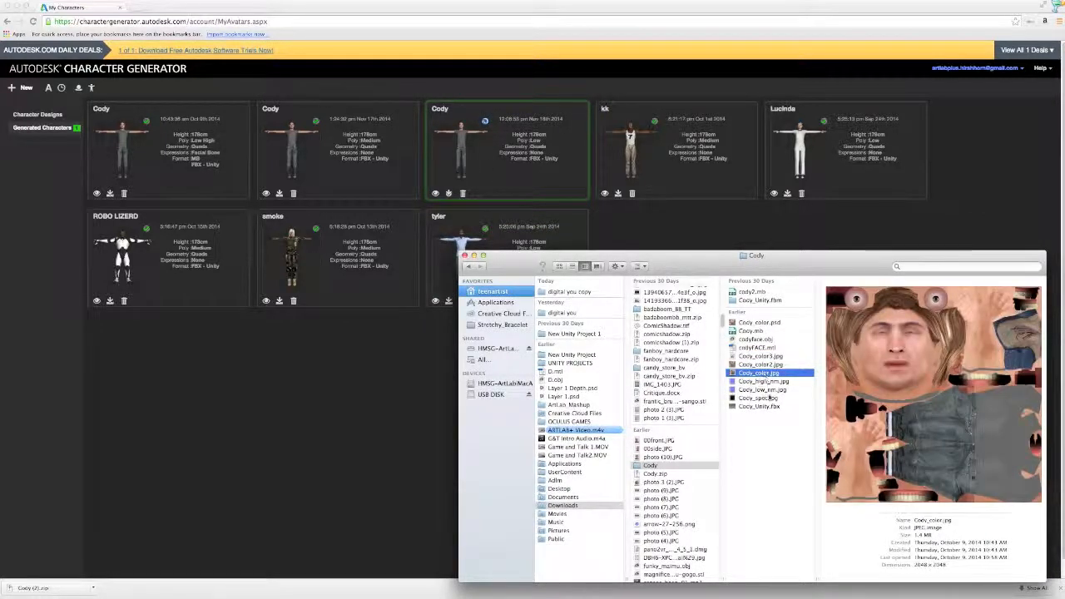
left_click(764, 407)
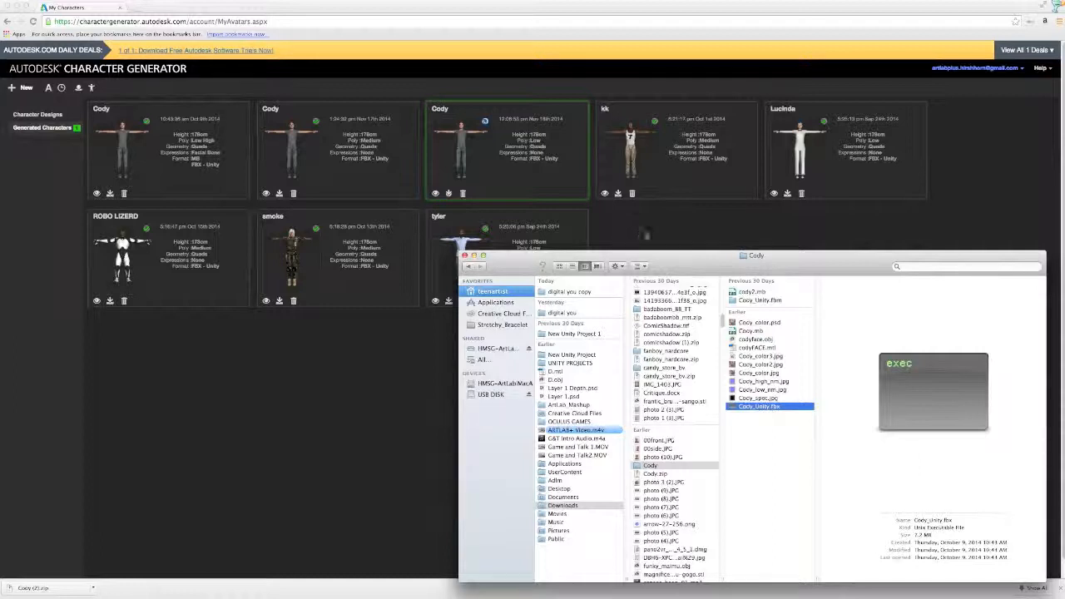
- Close the Character Generator browser window and move the Unity editor window up to fill the display
left_click(332, 383)
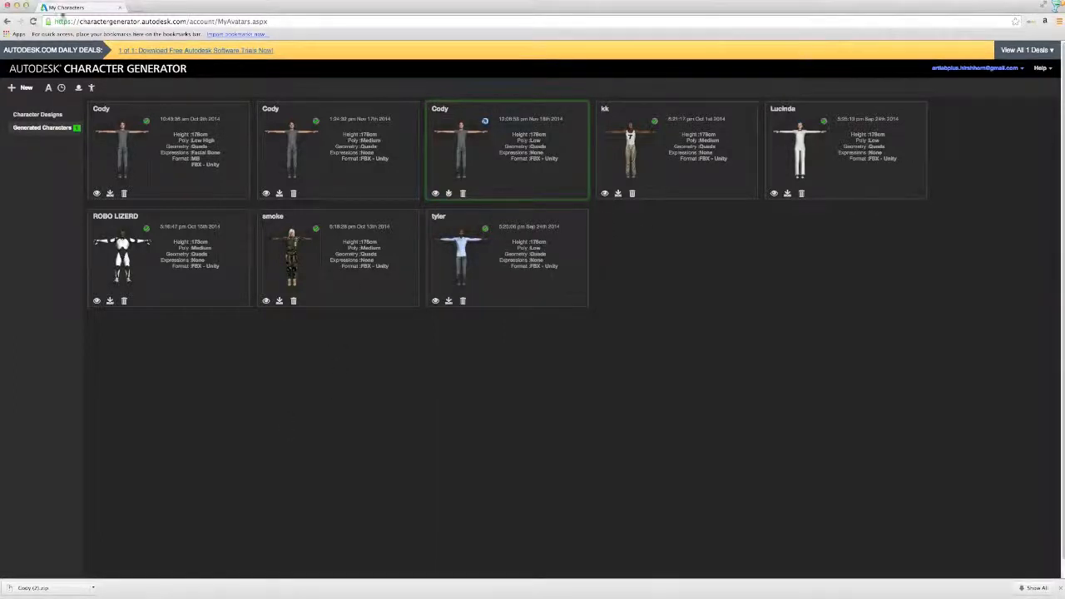
left_click(7, 5)
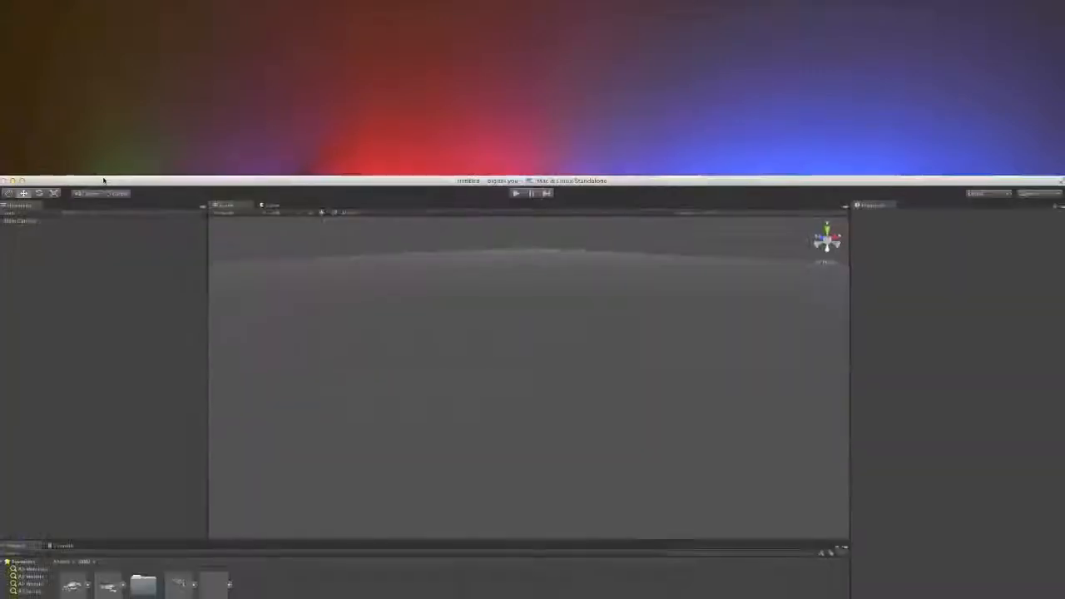
left_click_drag(108, 178, 109, 1)
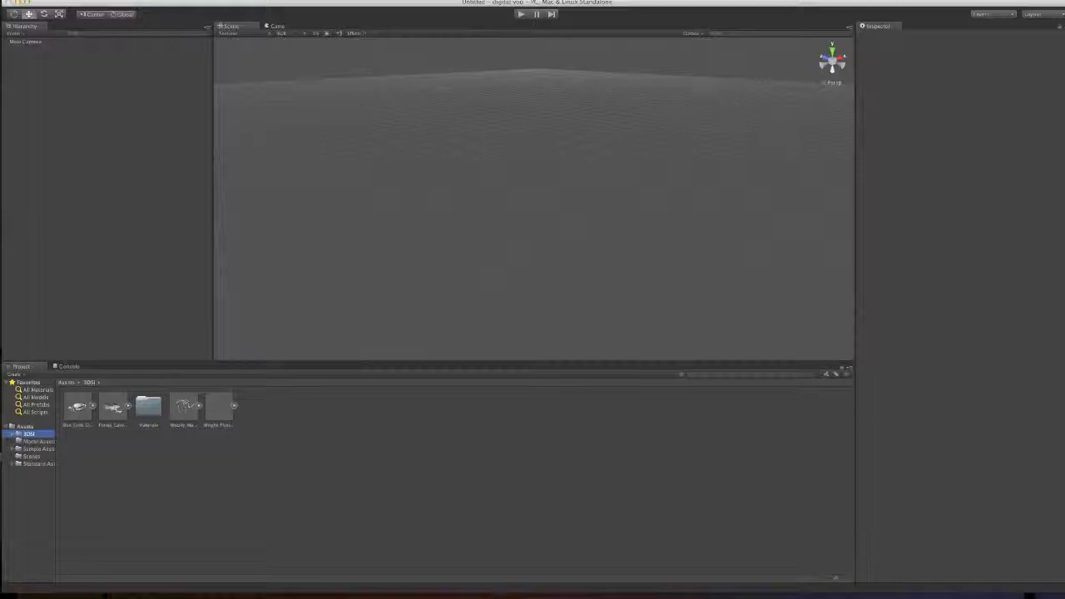
left_click_drag(644, 5, 640, 9)
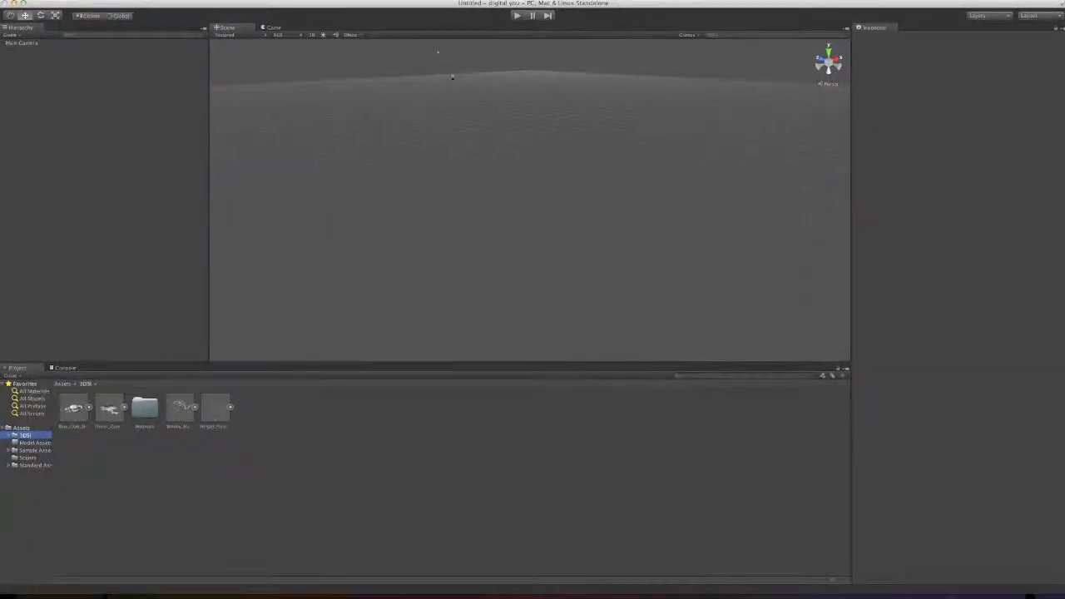
- Start a new Unity project and name its folder Unity_Digital_you in the home directory
right_click_drag(606, 209, 589, 189)
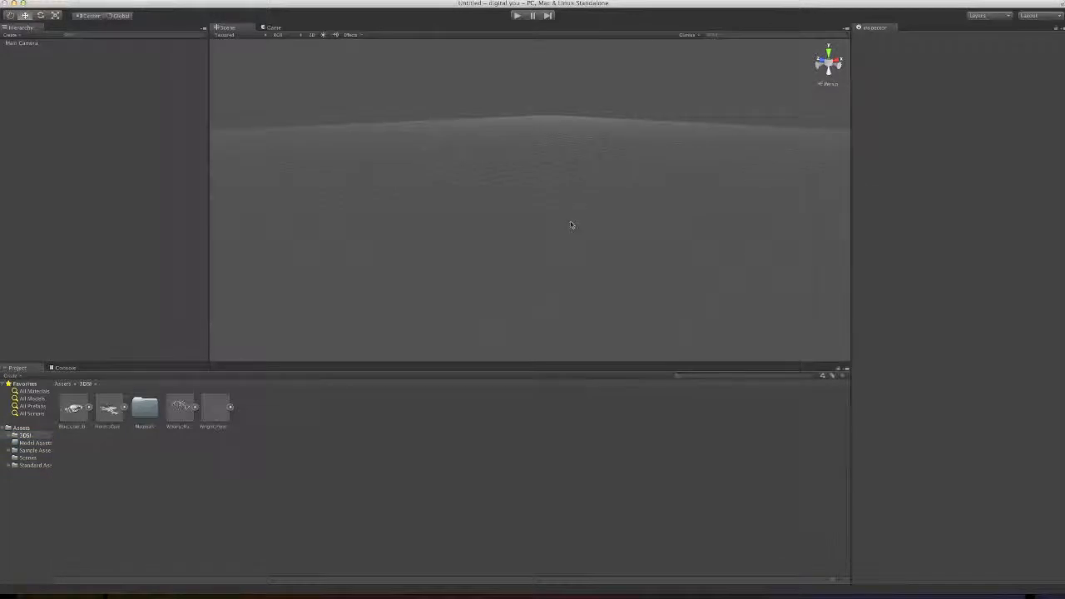
scroll(578, 240, "up", 5)
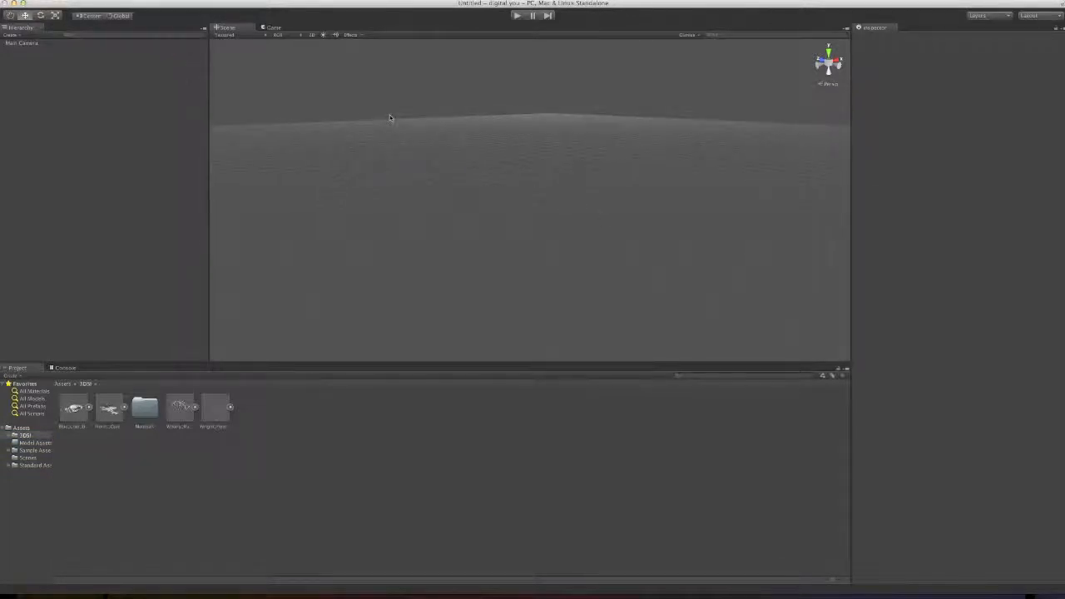
left_click(70, 2)
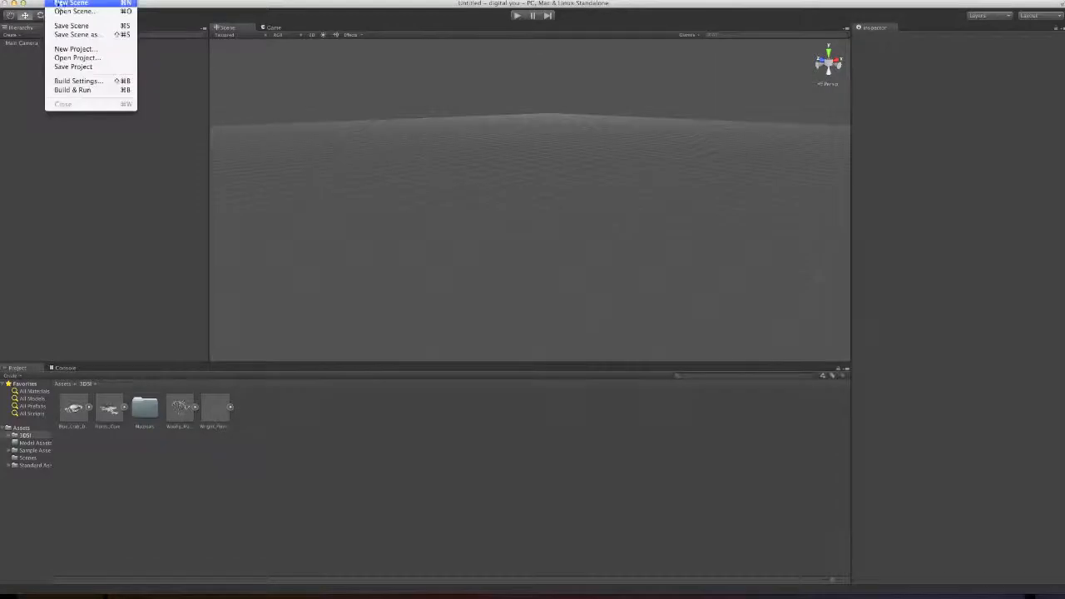
left_click(75, 49)
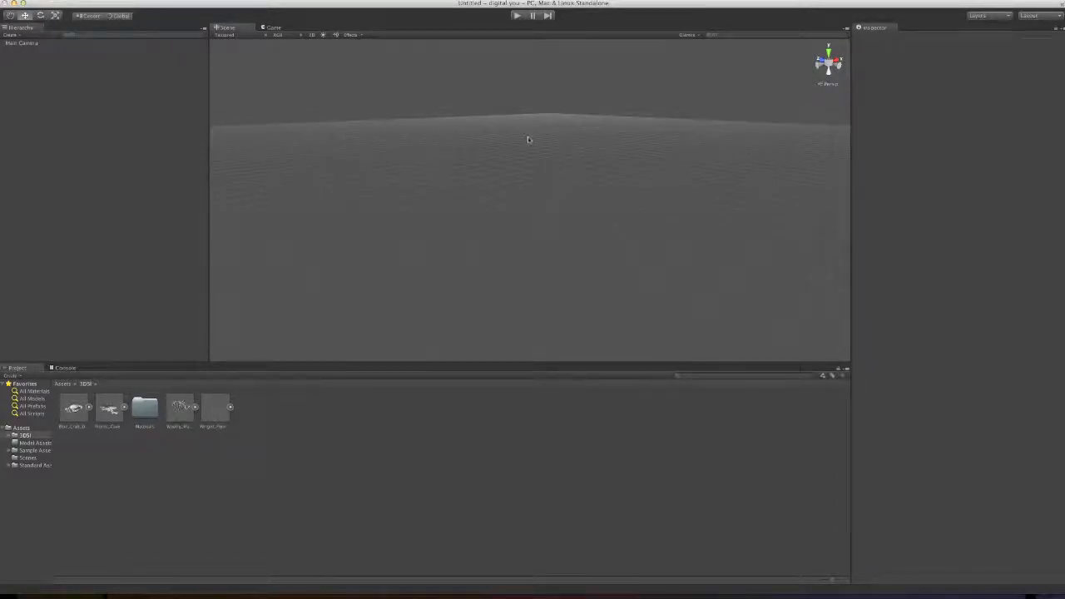
left_click(554, 263)
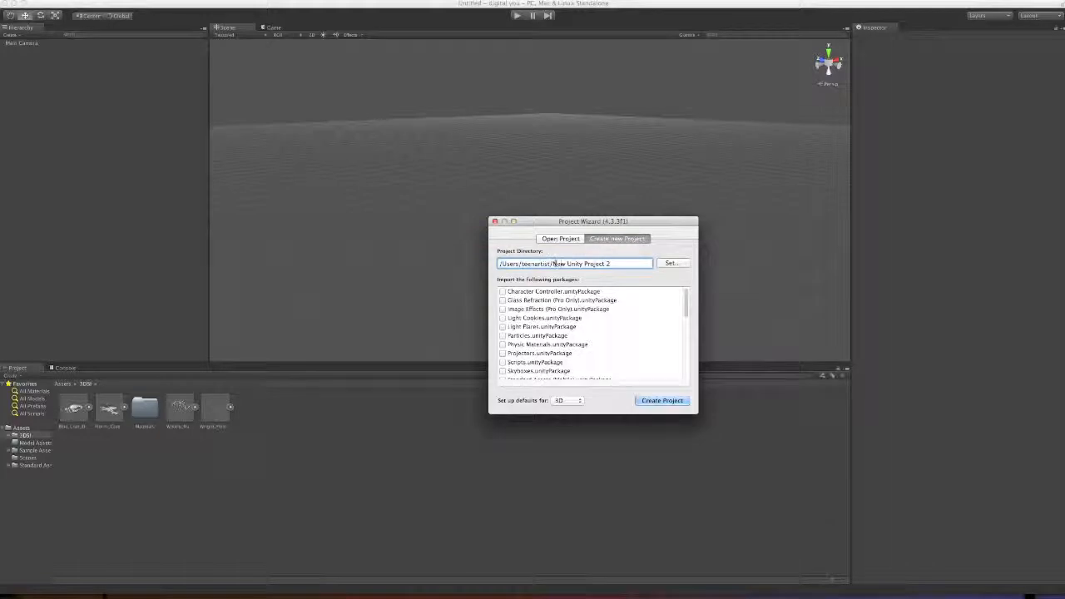
left_click_drag(554, 263, 645, 263)
type("Unity ")
type("Digital_you")
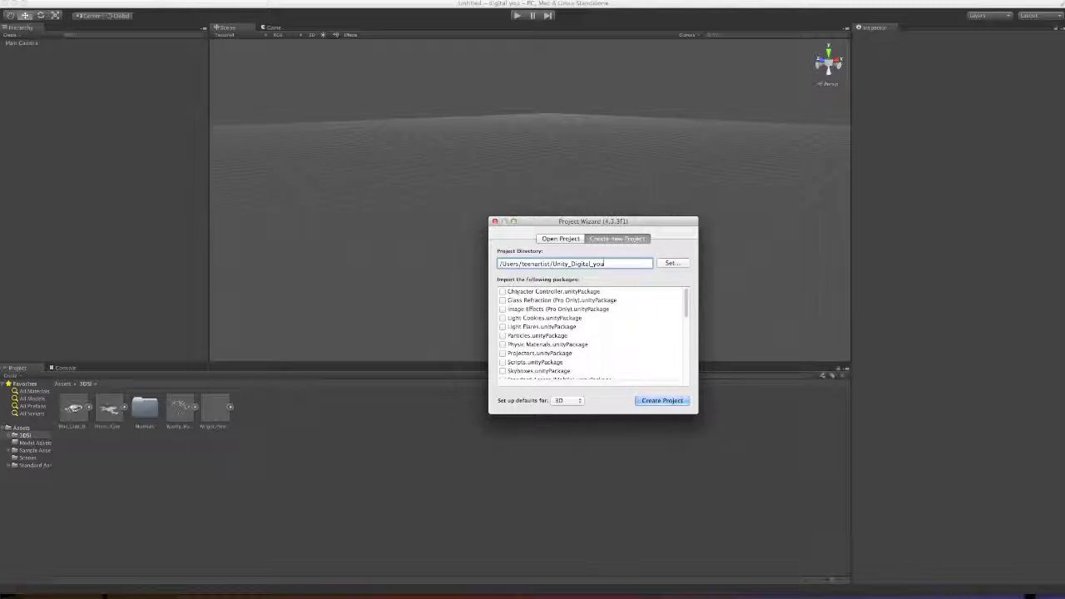
- Include Skyboxes.unityPackage, keep the 3D defaults, create the project and skip the offered Unity version update
scroll(541, 342, "down", 1)
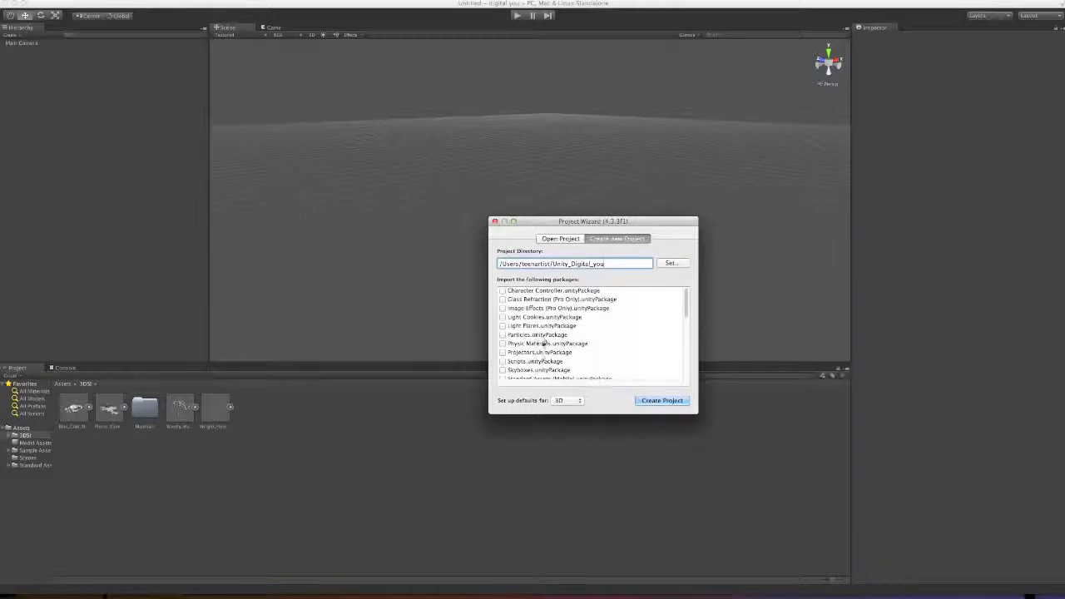
scroll(516, 366, "down", 5)
scroll(522, 362, "up", 6)
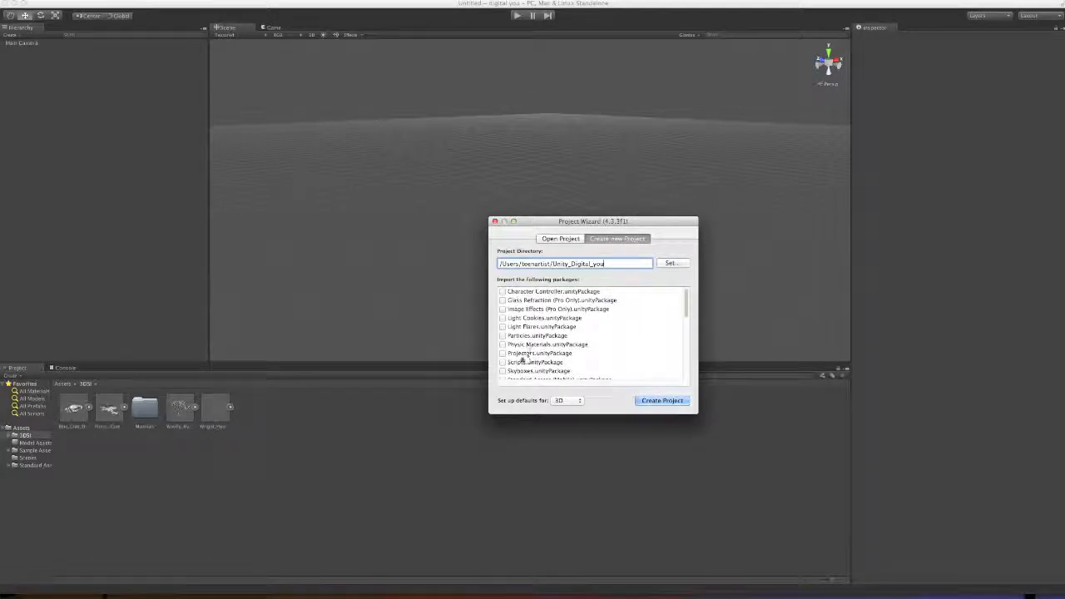
left_click(502, 370)
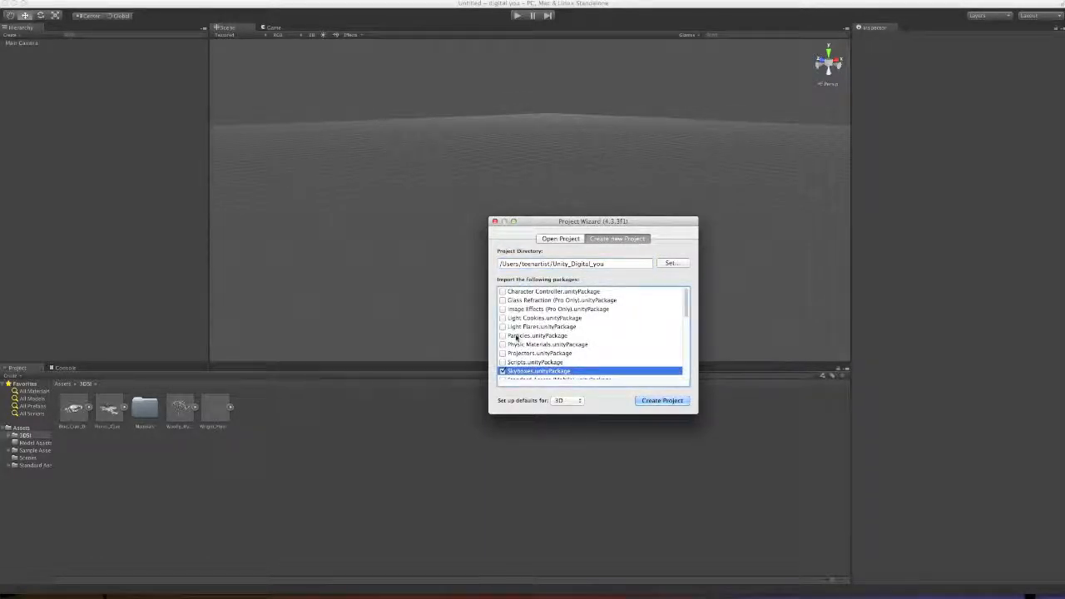
left_click(562, 400)
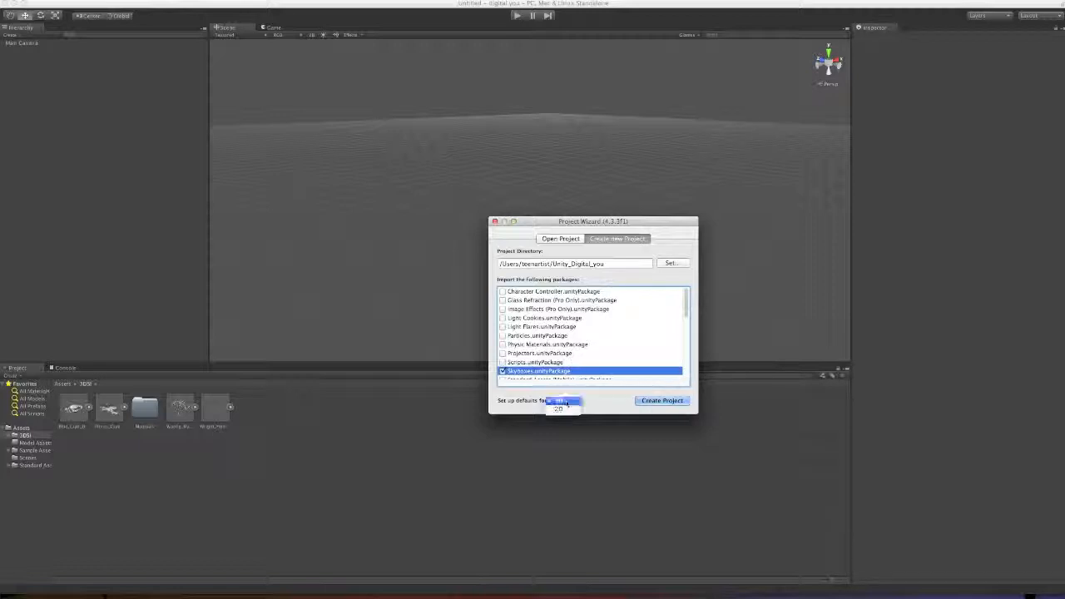
left_click(565, 402)
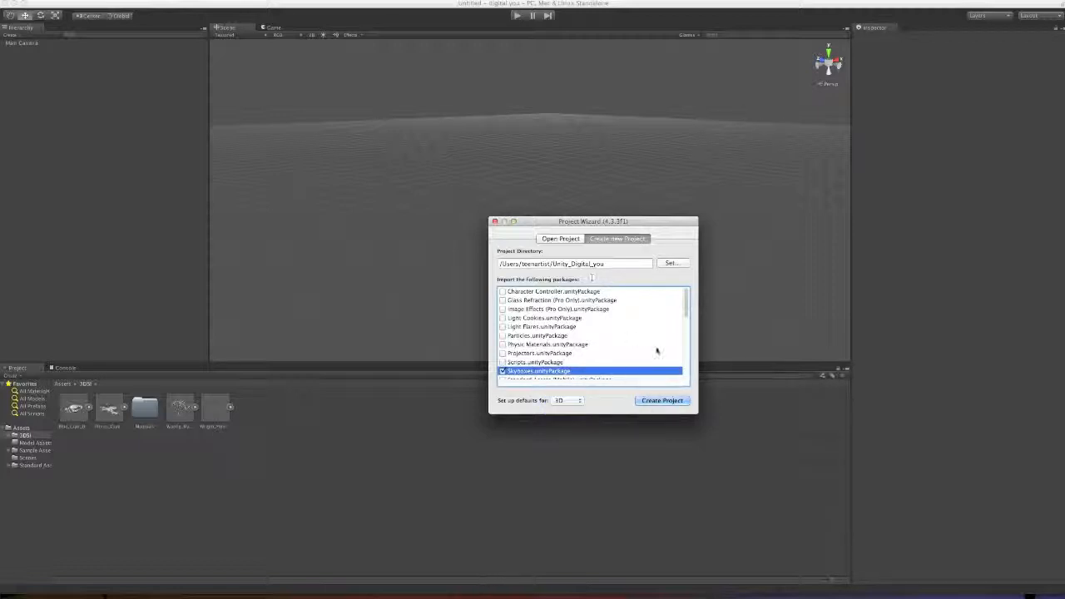
left_click(661, 401)
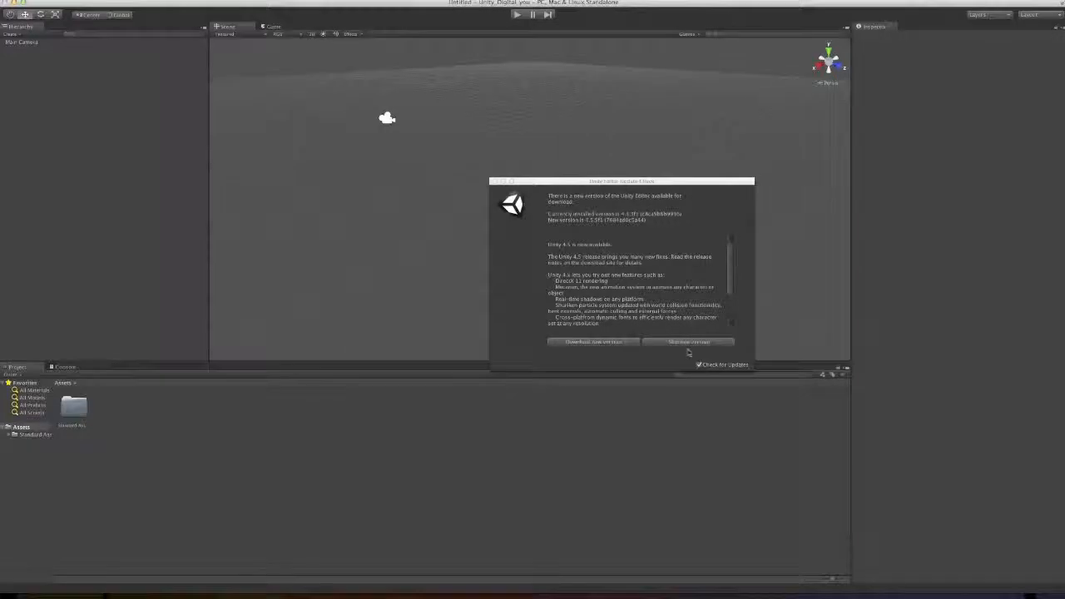
left_click(689, 342)
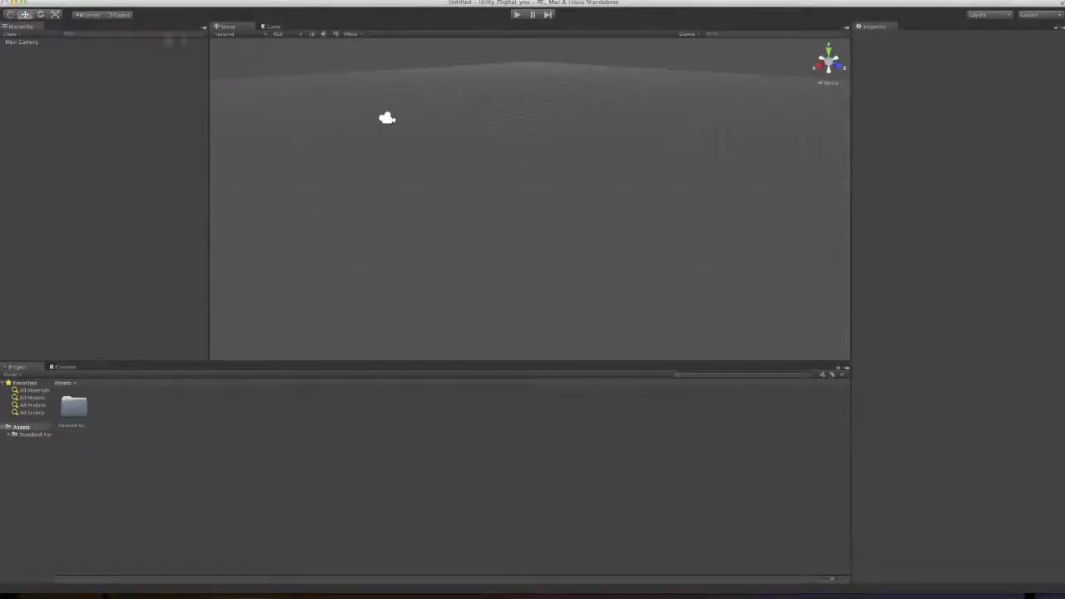
- Compare the new scene's Game view with its Scene view around the main camera
left_click_drag(502, 172, 478, 200, "alt")
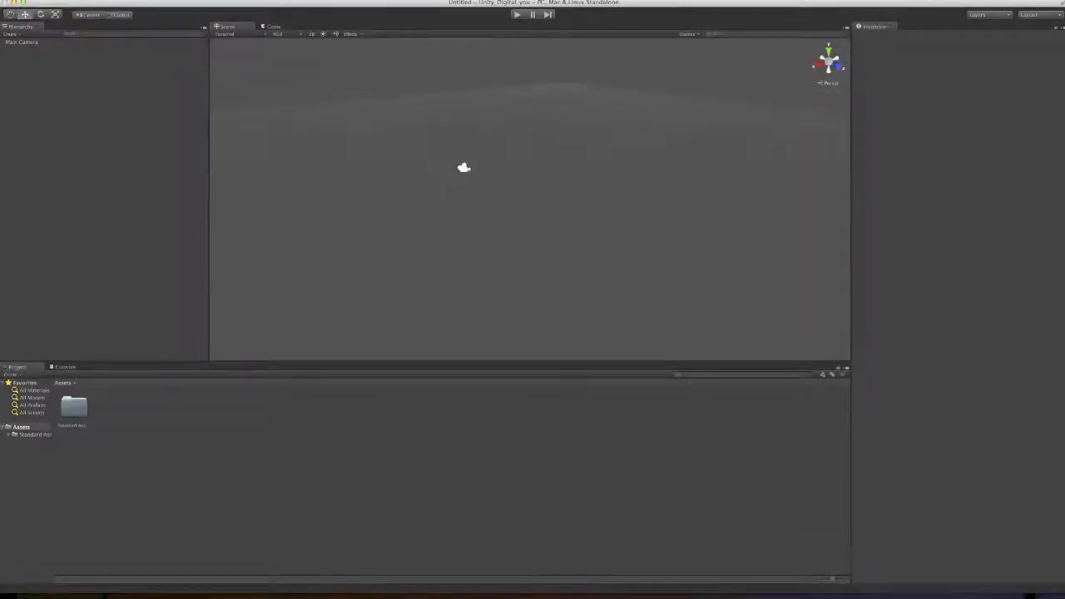
left_click(274, 26)
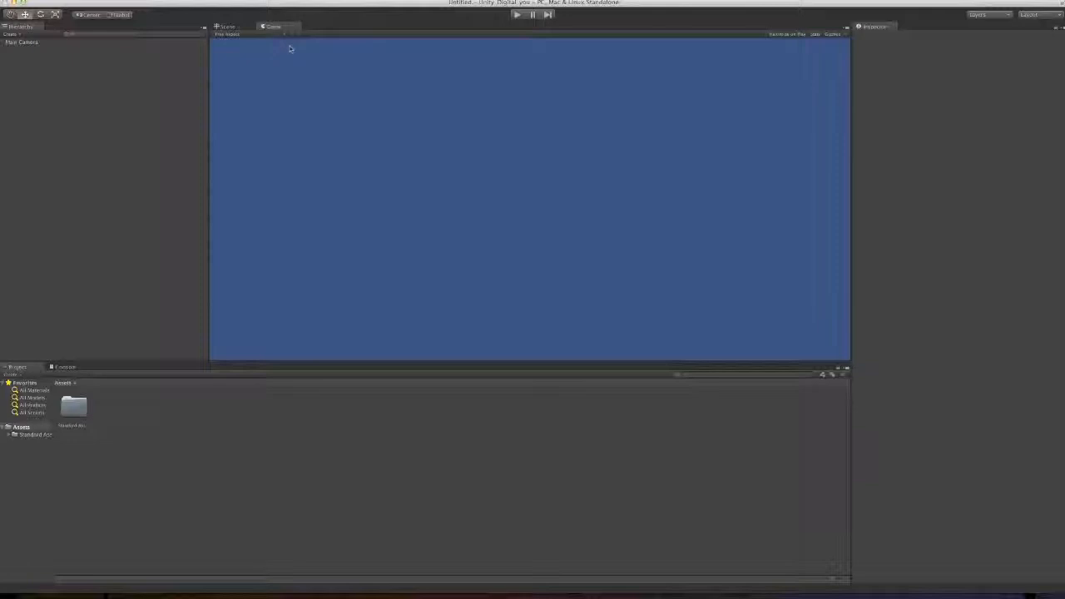
left_click(226, 27)
left_click_drag(541, 149, 530, 213, "alt")
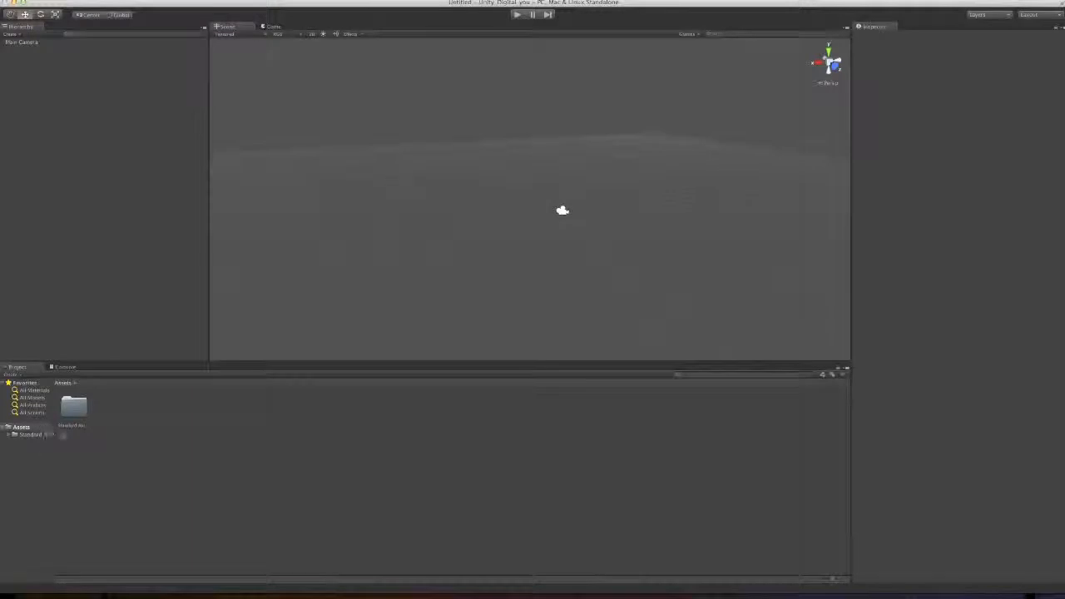
- Inspect the empty Scene view by orbiting, panning and zooming around the main camera
left_click(33, 435)
left_click(23, 428)
right_click_drag(583, 236, 566, 254)
middle_click_drag(568, 256, 623, 190)
scroll(472, 260, "up", 3)
right_click_drag(488, 242, 499, 217)
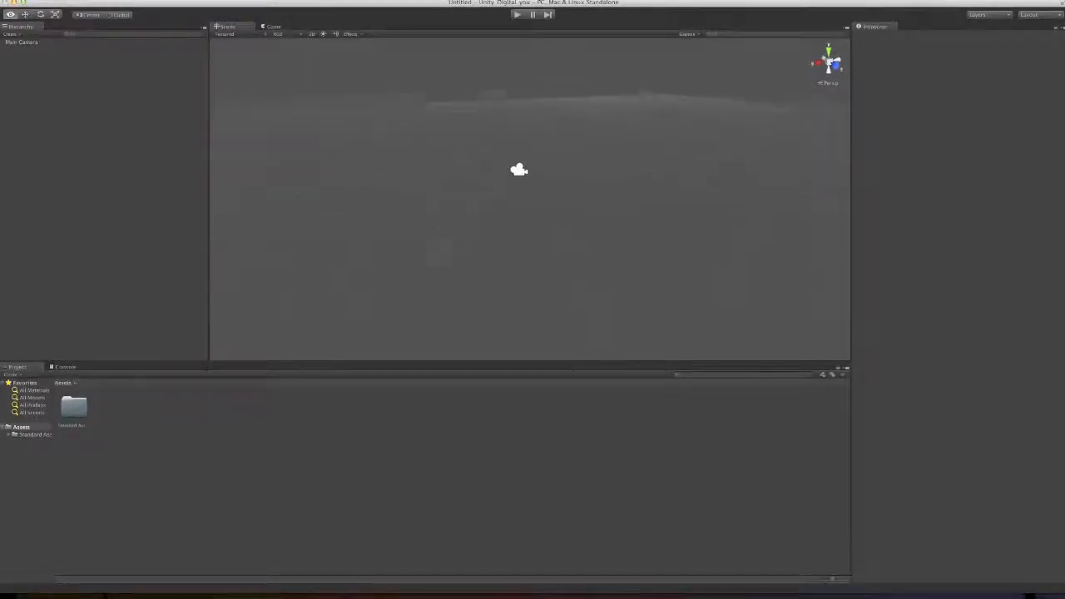
right_click_drag(440, 252, 485, 244)
mouse_move(485, 244)
middle_mouse_down()
mouse_move(439, 250)
mouse_move(455, 261)
mouse_move(476, 254)
middle_mouse_up()
left_click_drag(427, 194, 532, 276)
left_click(442, 198)
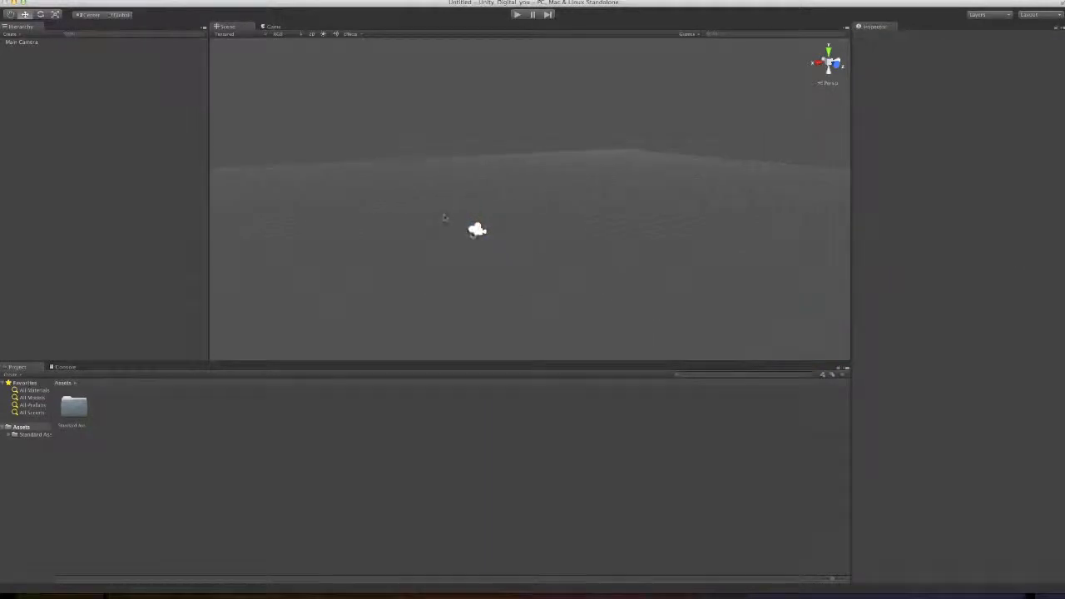
right_click_drag(467, 252, 483, 216)
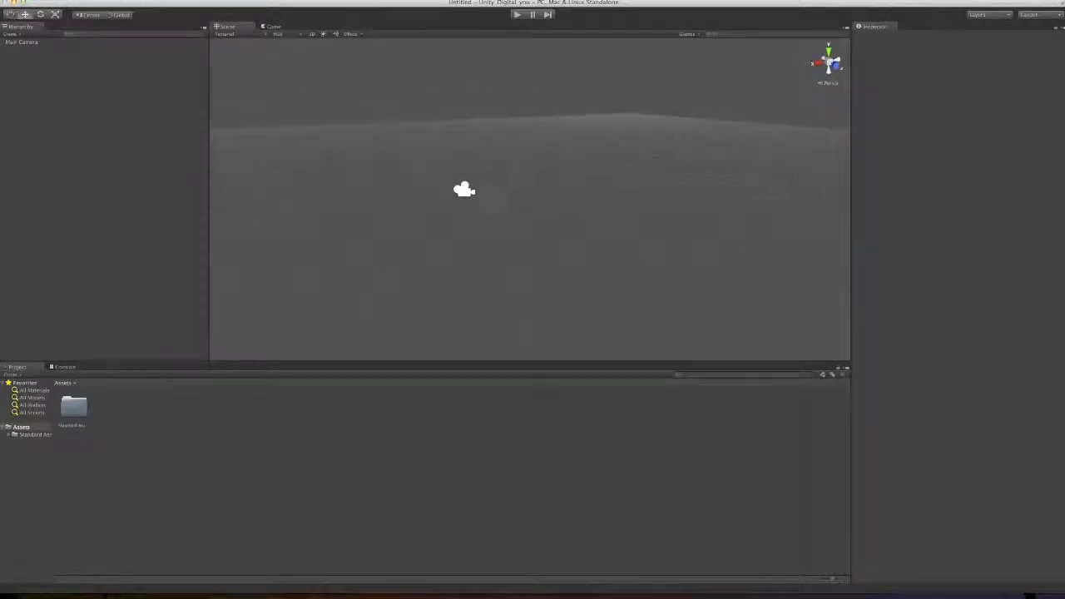
right_click_drag(491, 214, 541, 280)
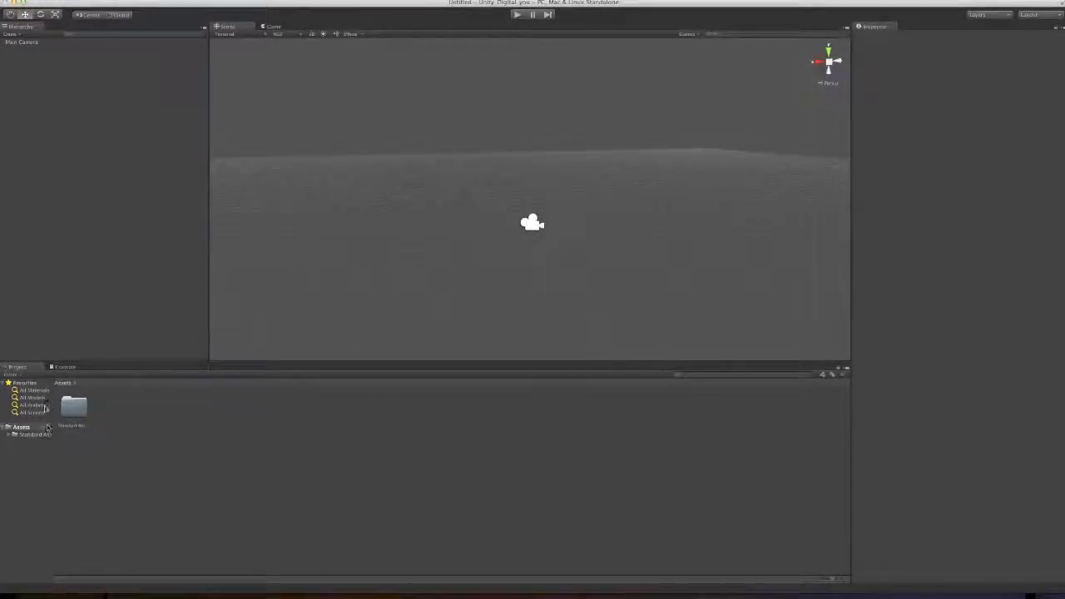
- Examine the project's Assets, Standard Assets and Skyboxes folders
left_click(20, 427)
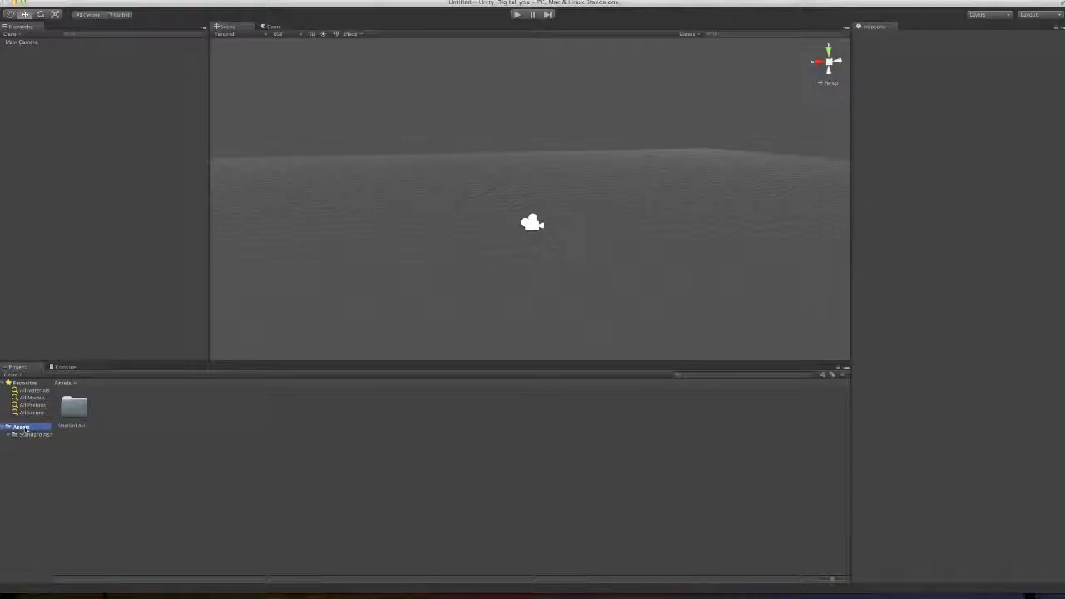
left_click(30, 435)
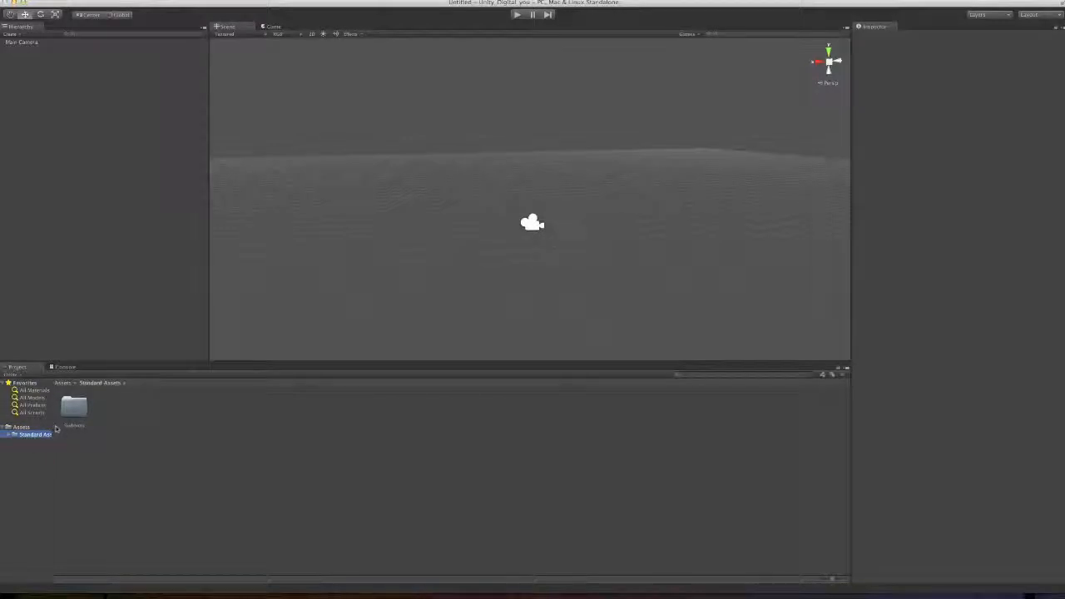
left_click(74, 426)
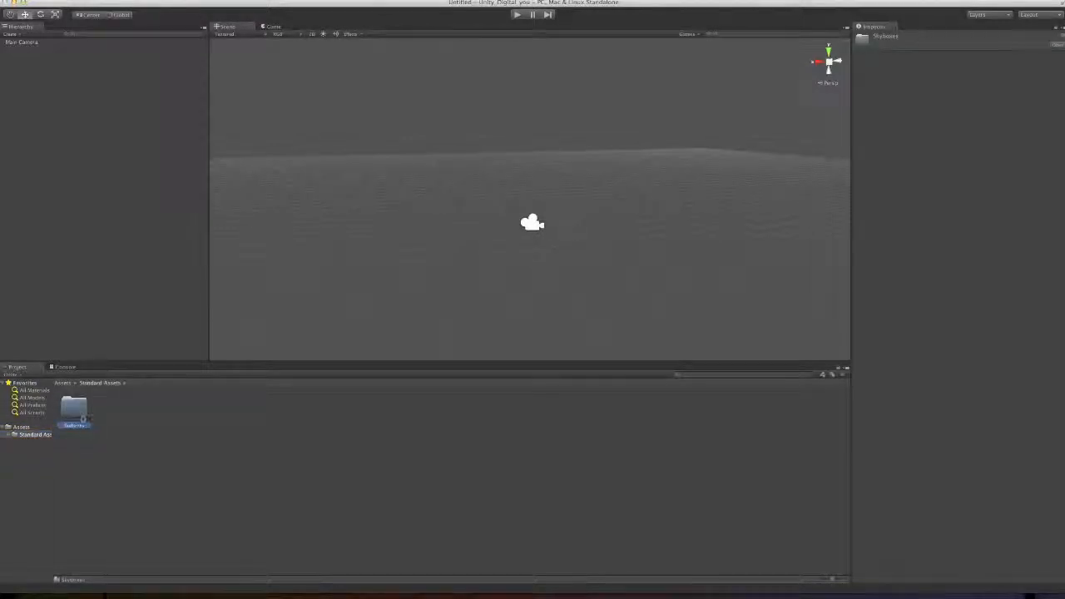
left_click(34, 435)
left_click(70, 414)
left_click(21, 427)
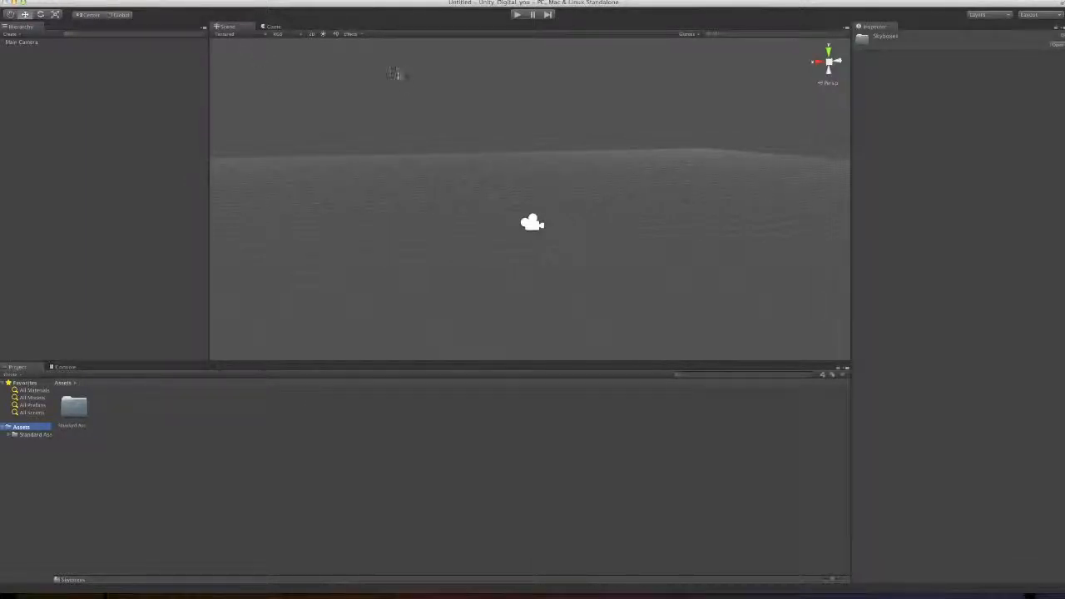
- Bring up the Asset Store and reposition its floating window over the editor
left_click(224, 0)
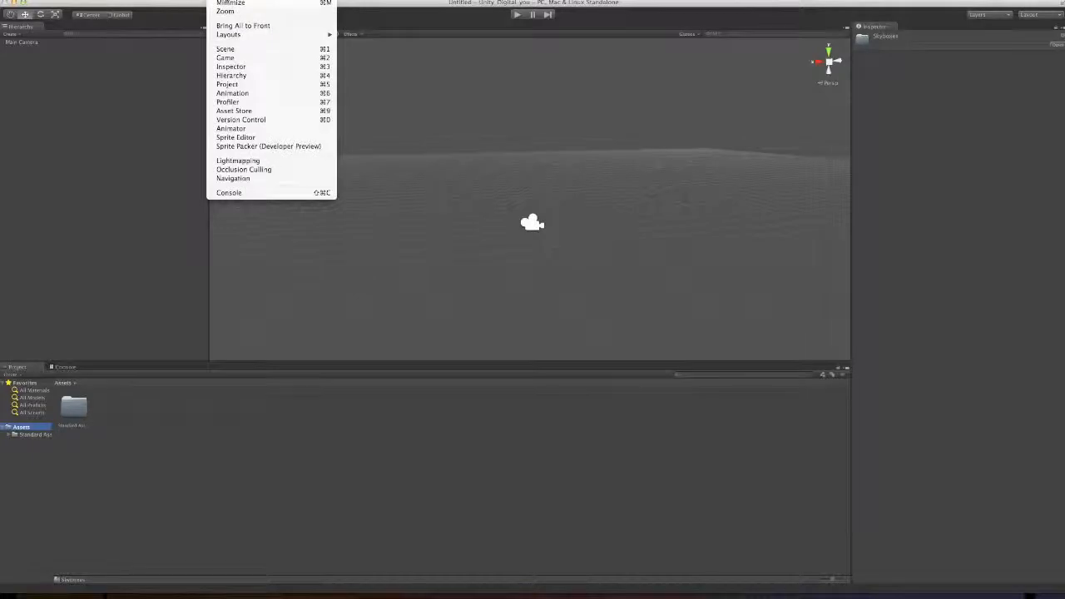
left_click(265, 113)
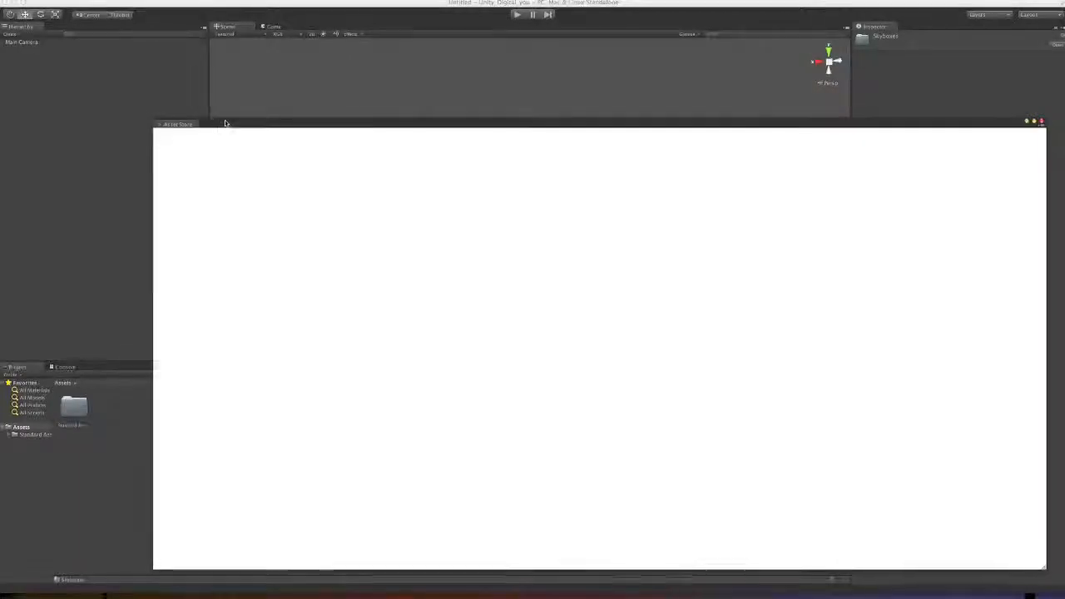
left_click_drag(226, 124, 213, 117)
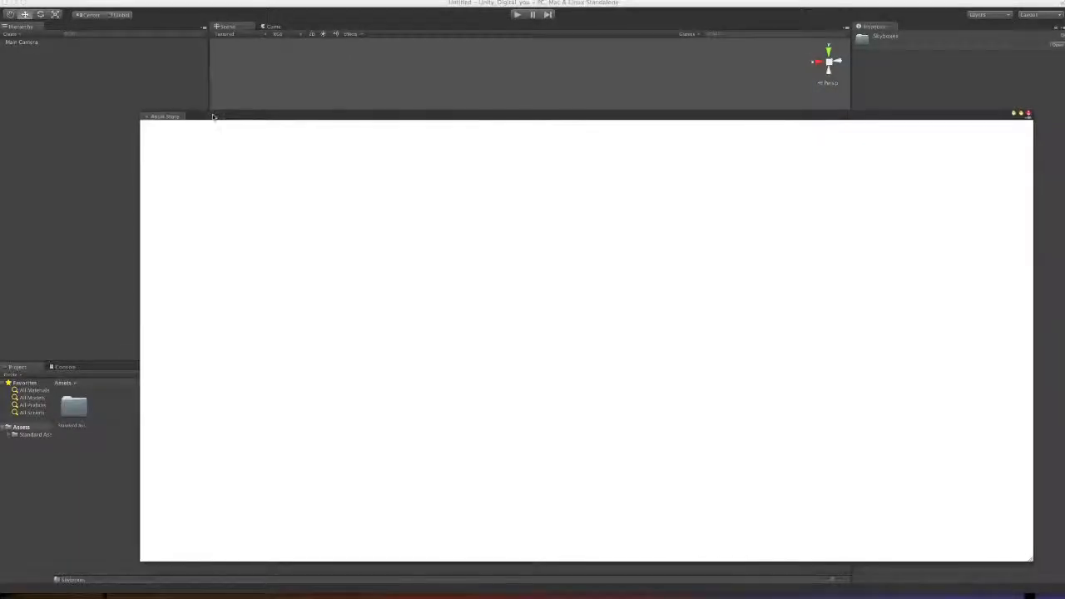
left_click(221, 0)
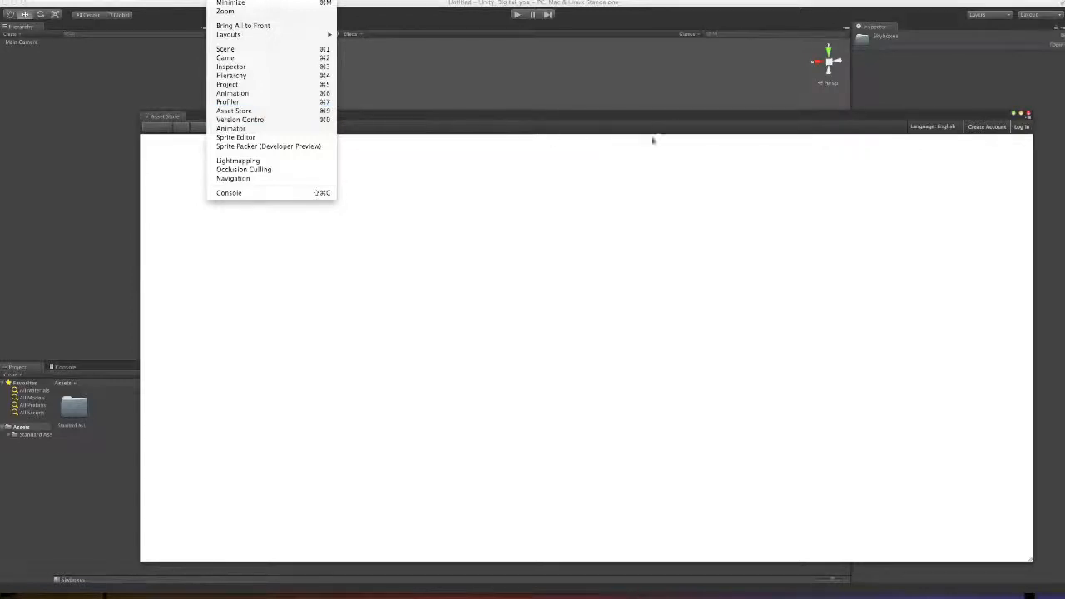
left_click(792, 114)
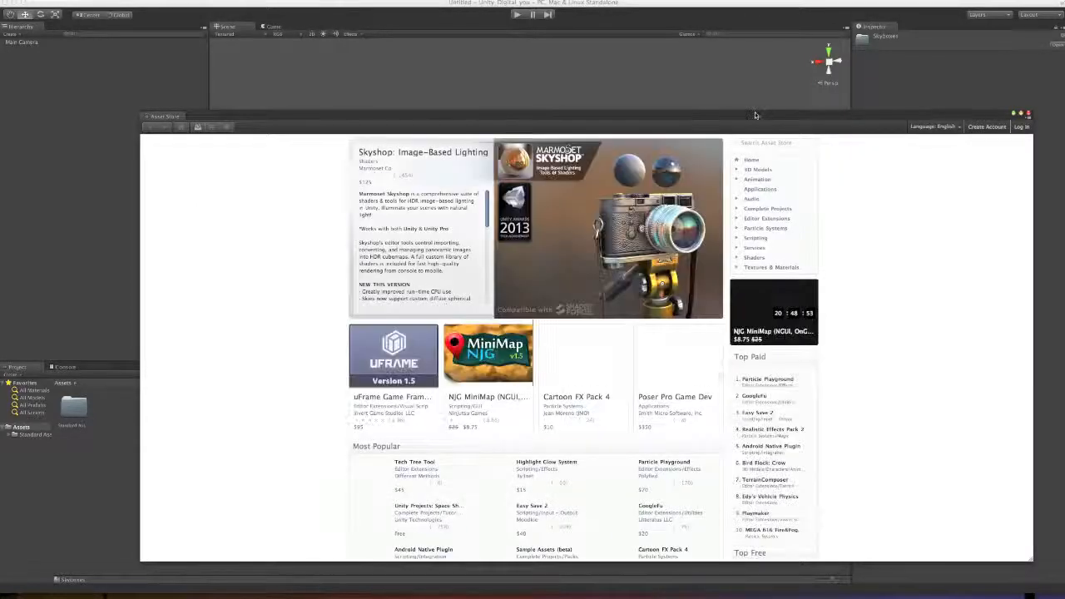
left_click_drag(756, 115, 724, 113)
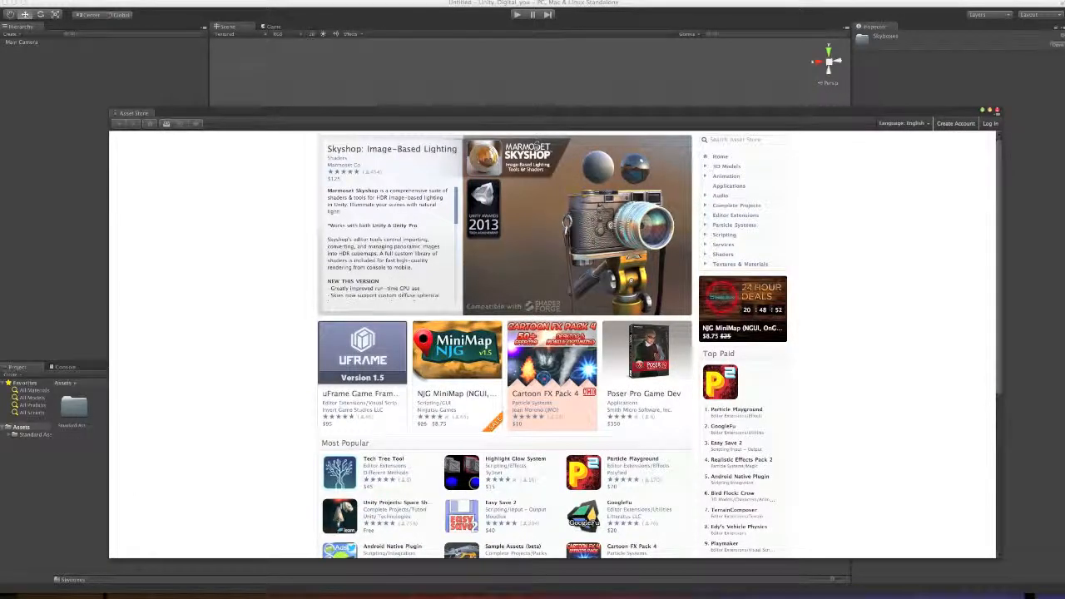
- Search the Asset Store for "sample asset" and open the Sample Assets (beta) page from Unity Technologies
scroll(616, 250, "down", 2)
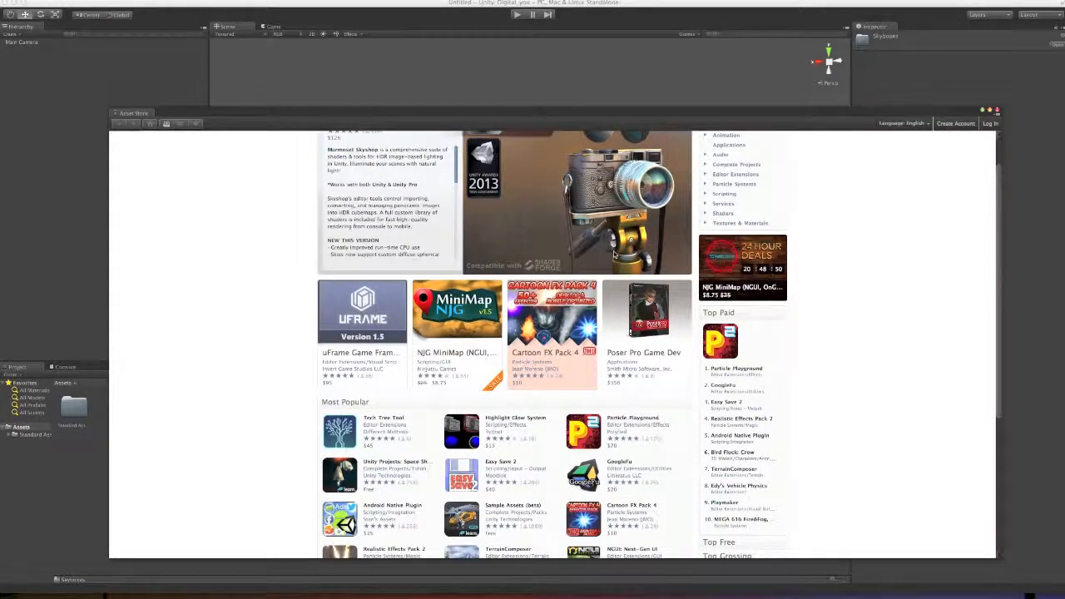
scroll(614, 254, "up", 2)
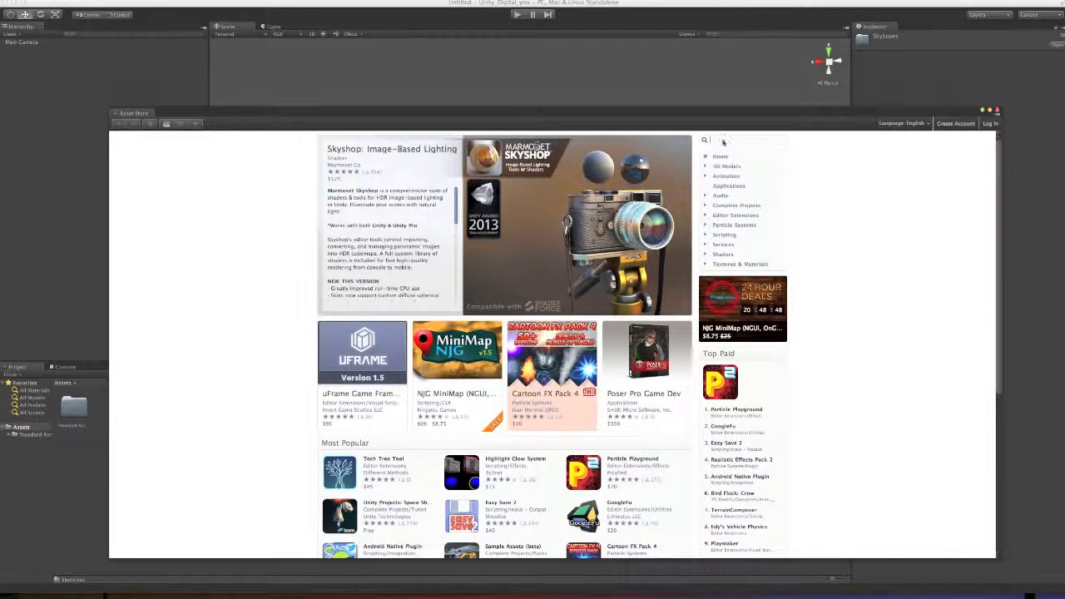
type("sample asset")
key("Return")
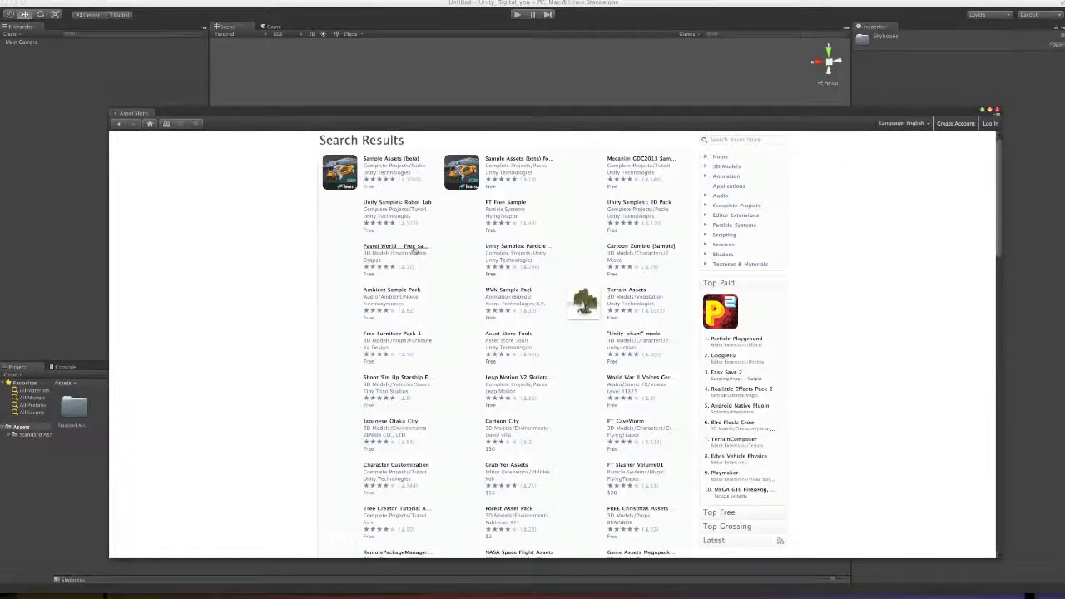
left_click(389, 161)
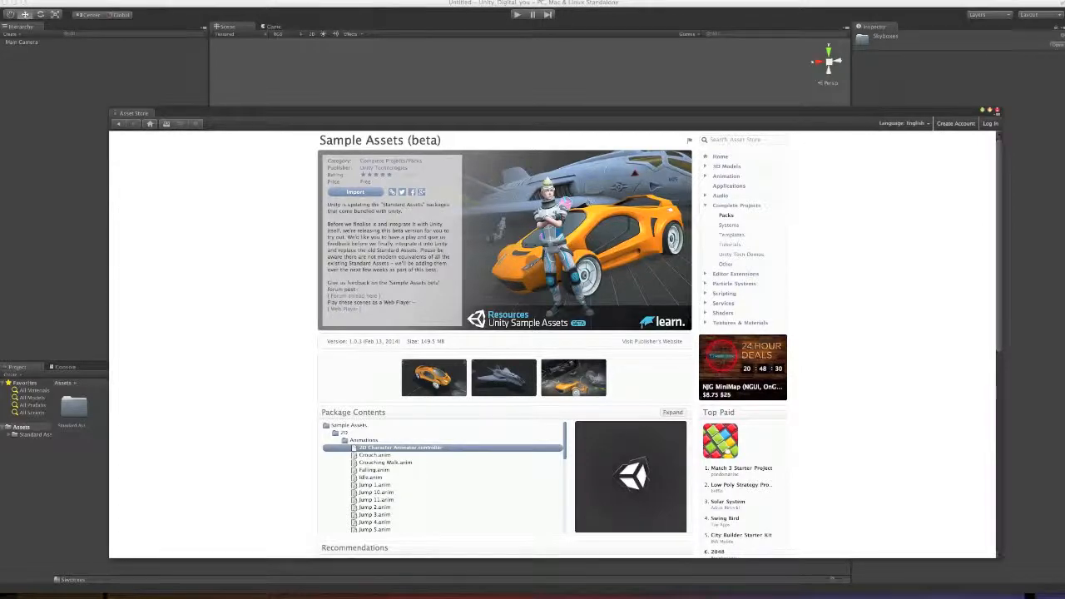
- Review the Sample Assets (beta) package contents and import the package into the project
scroll(565, 293, "down", 1)
scroll(555, 296, "down", 3)
scroll(554, 296, "up", 4)
left_click(358, 194)
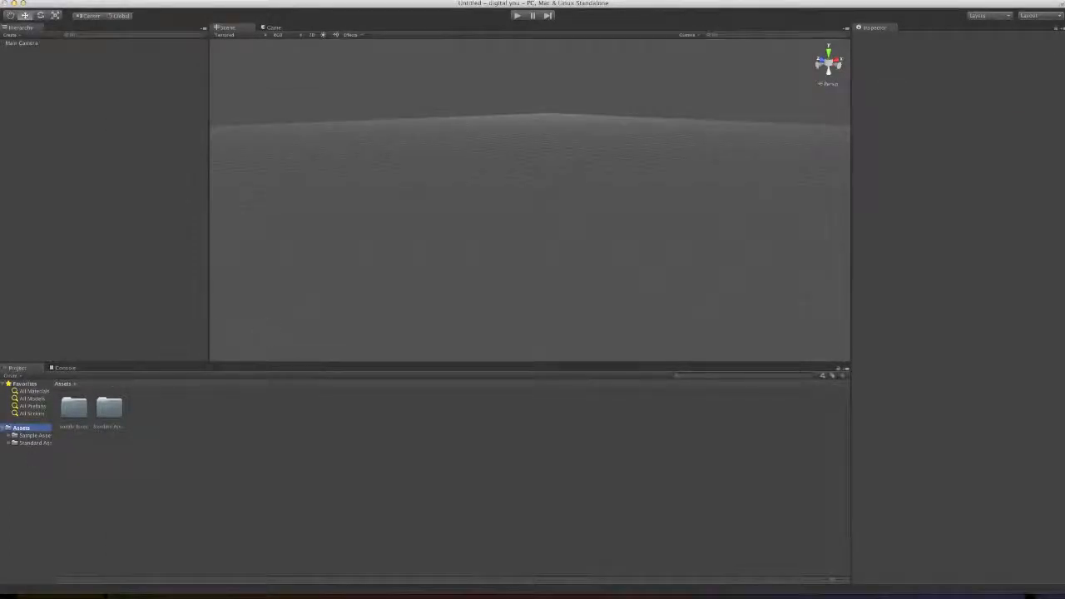
- Examine the Assets folder, including the contents of its Standard Assets and Sample Assets folders
left_click(110, 419)
left_click(78, 418)
left_click(109, 408)
left_click(40, 443)
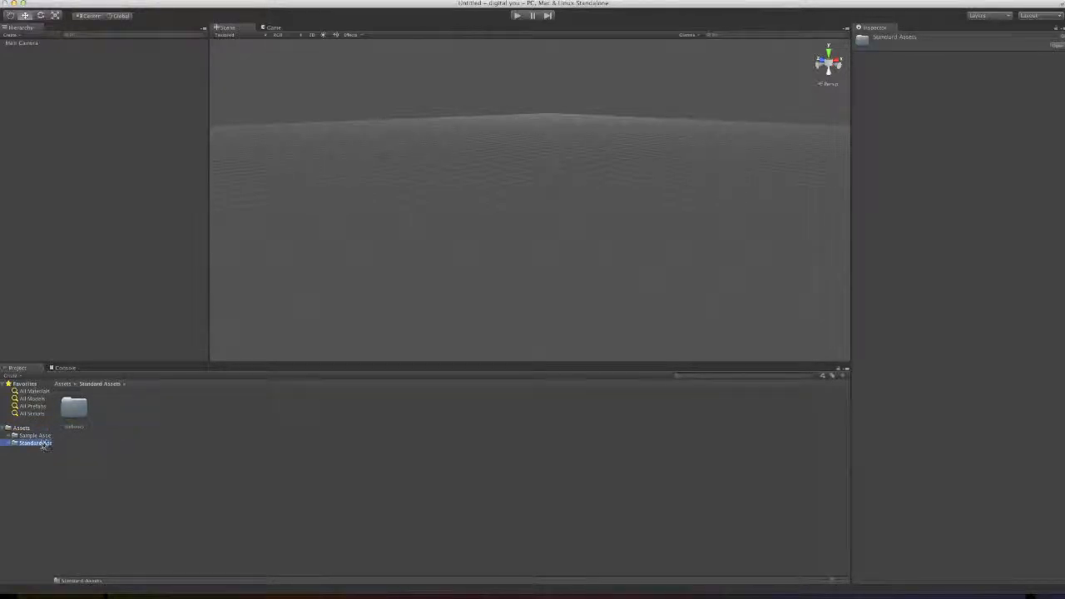
left_click(75, 415)
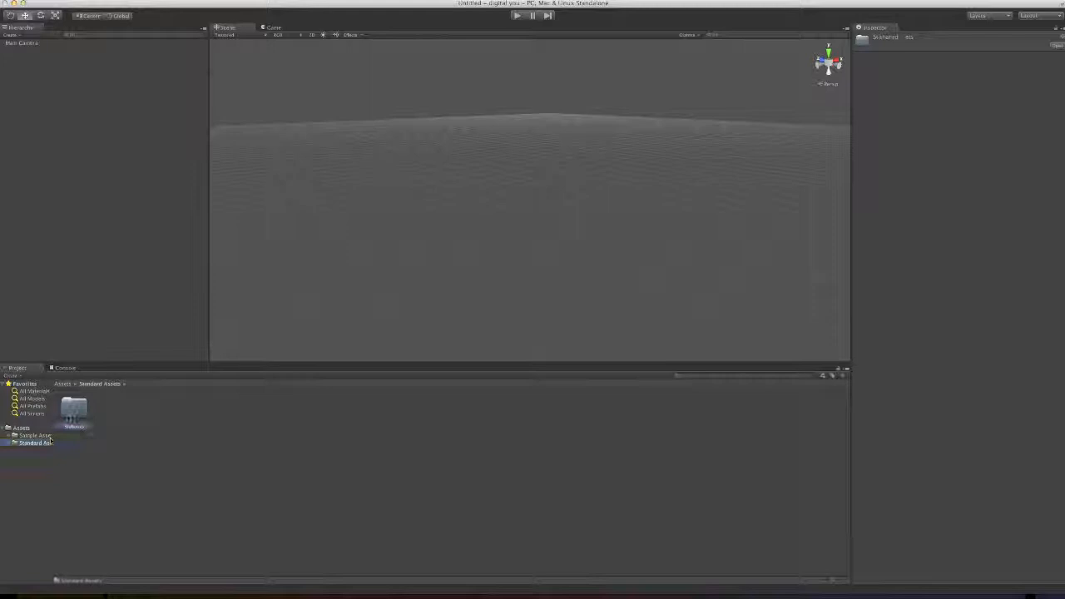
left_click(34, 435)
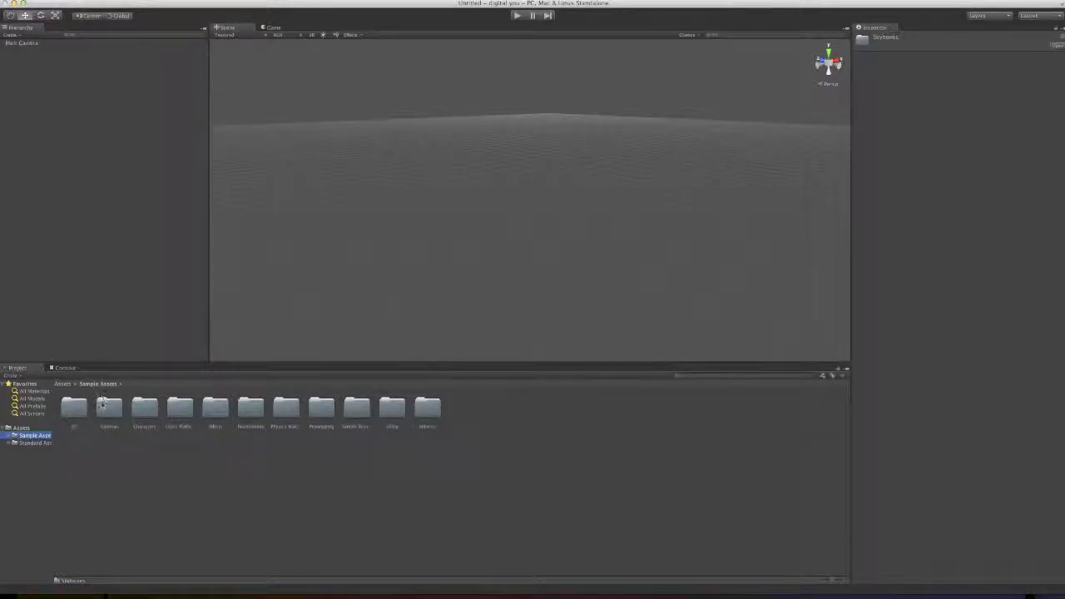
- Look over the Sample Assets subfolders, especially Cameras and Characters, and return to the main Assets folder
left_click(143, 408)
left_click(109, 414)
left_click(143, 409)
left_click(106, 415)
left_click(152, 410)
left_click(111, 411)
left_click(142, 409)
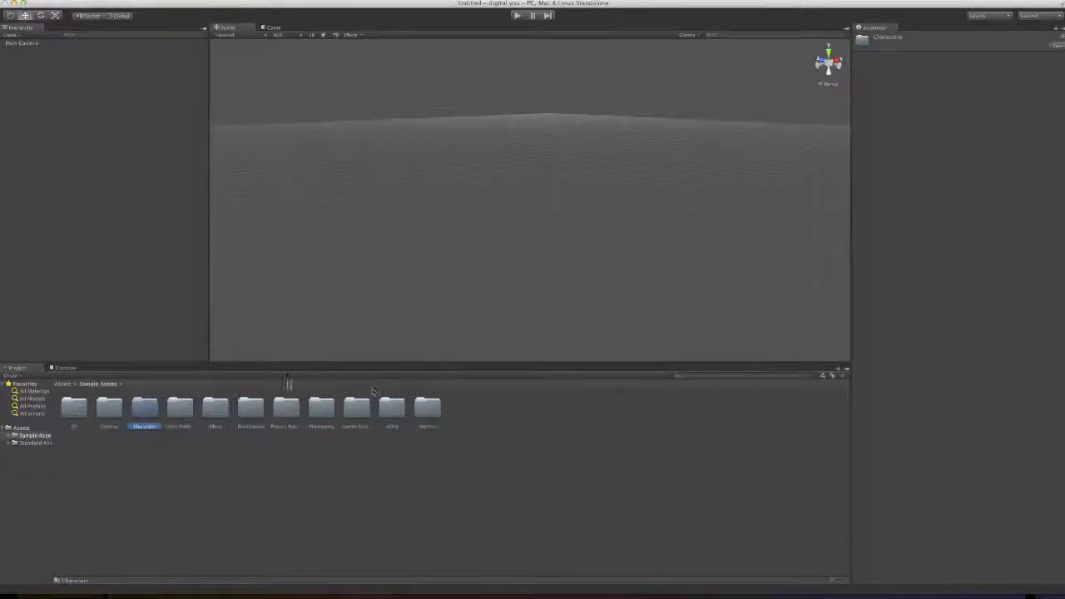
left_click(195, 453)
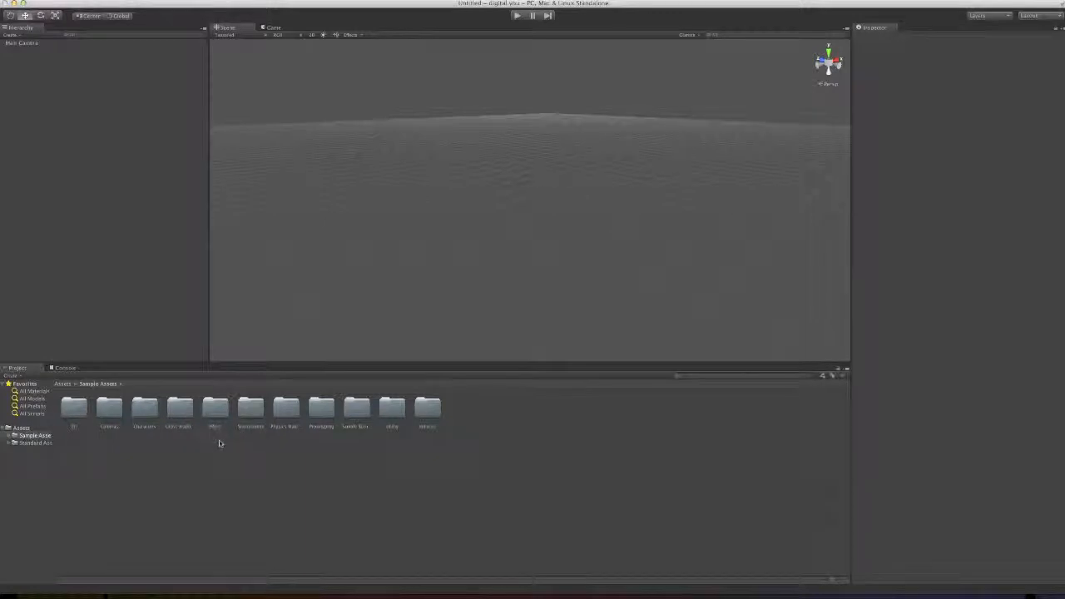
left_click(25, 429)
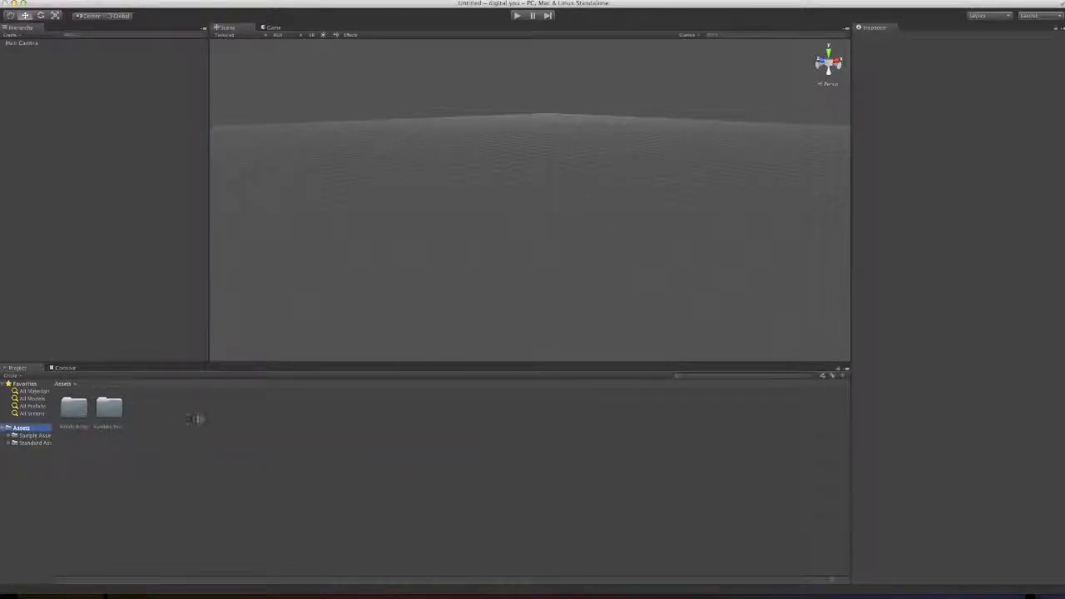
left_click(233, 492)
left_click(25, 429)
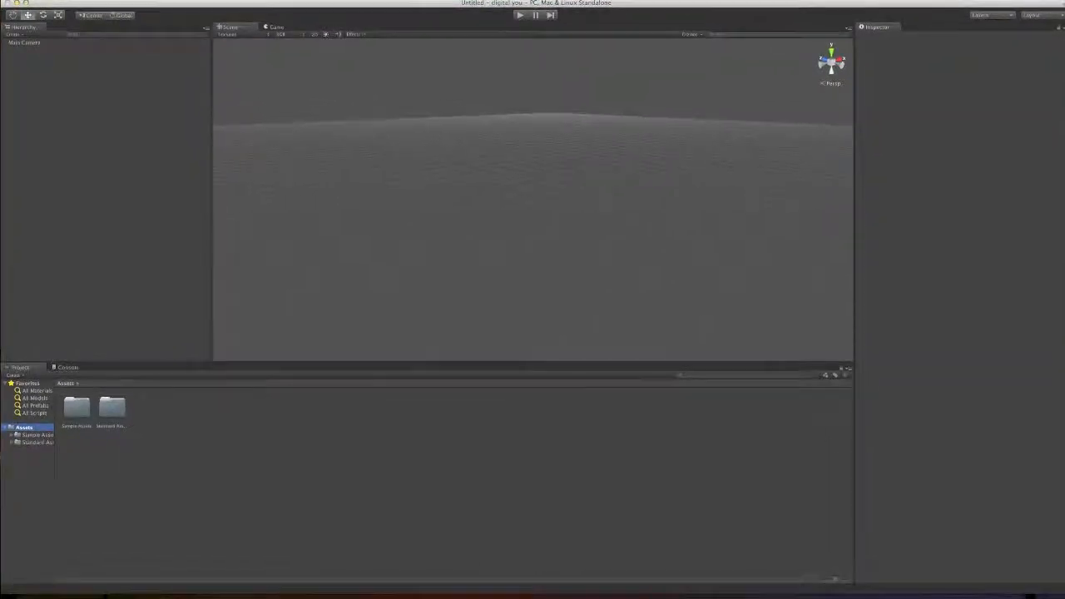
- Switch to the Cody folder in Finder, display it in Cover Flow and preview the color, normal map and specular texture files
key("super+Tab")
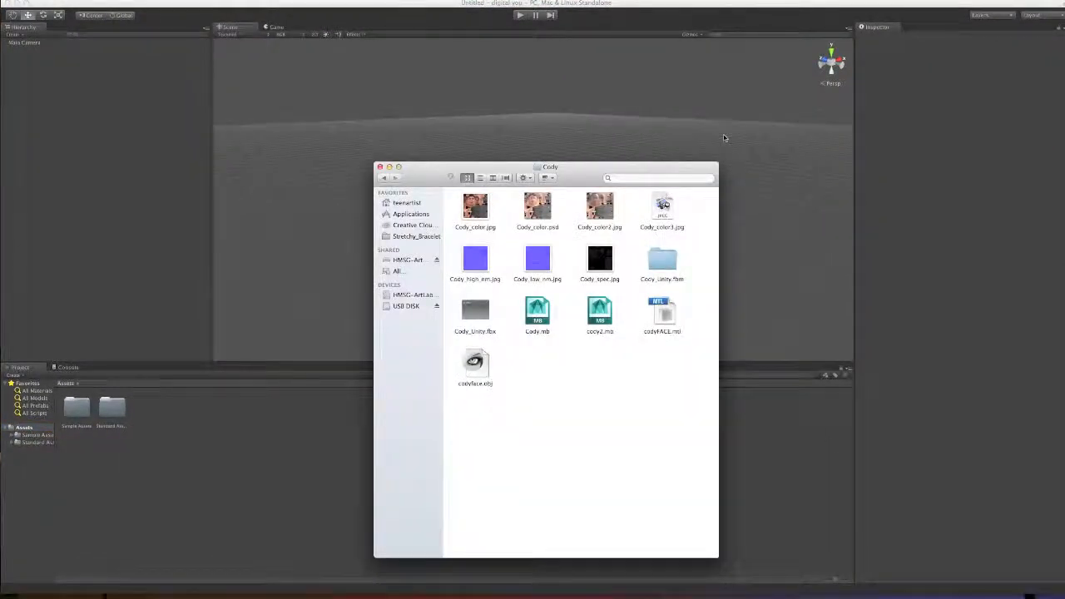
left_click_drag(582, 177, 612, 181)
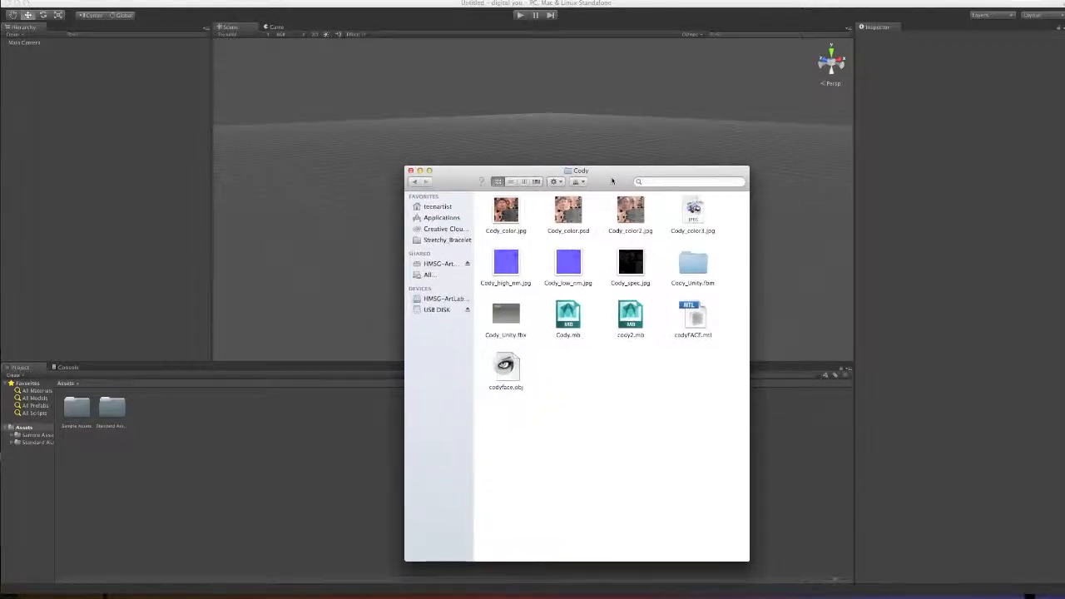
left_click(536, 182)
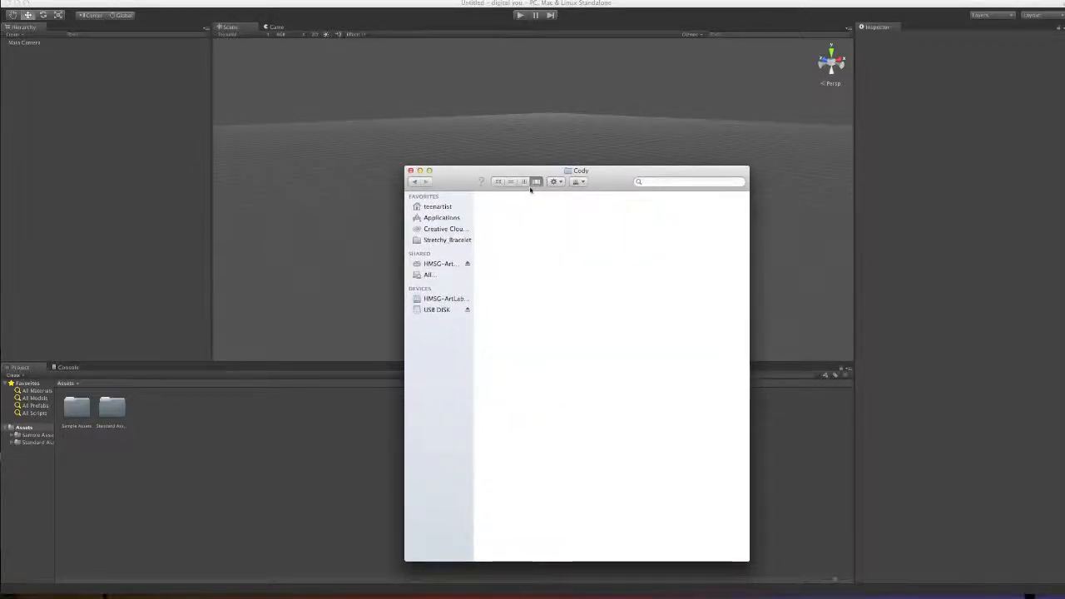
left_click_drag(612, 272, 612, 356)
scroll(624, 326, "down", 1)
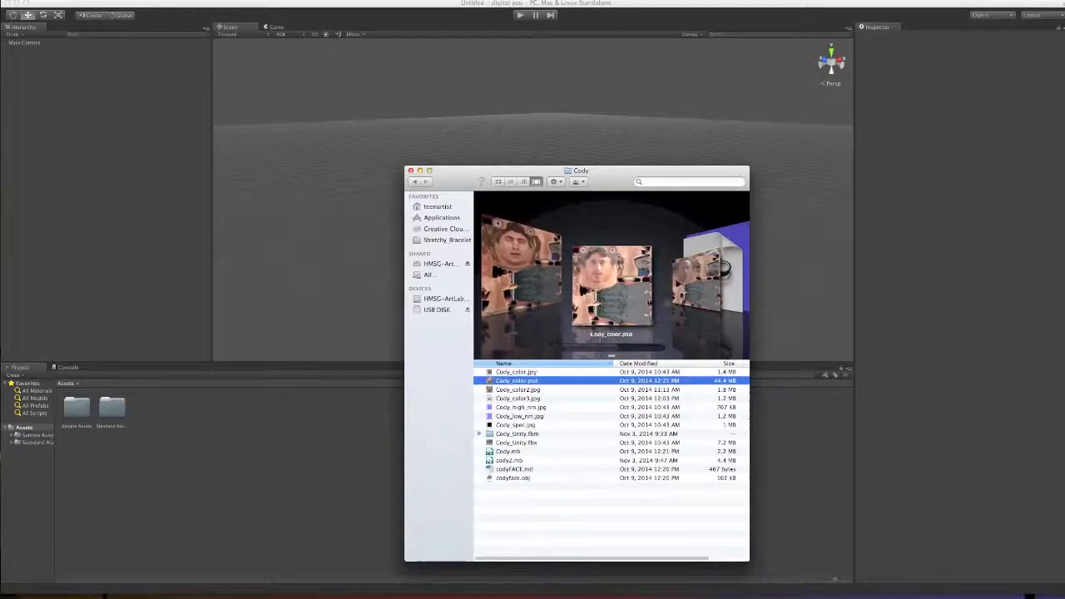
scroll(657, 284, "down", 1)
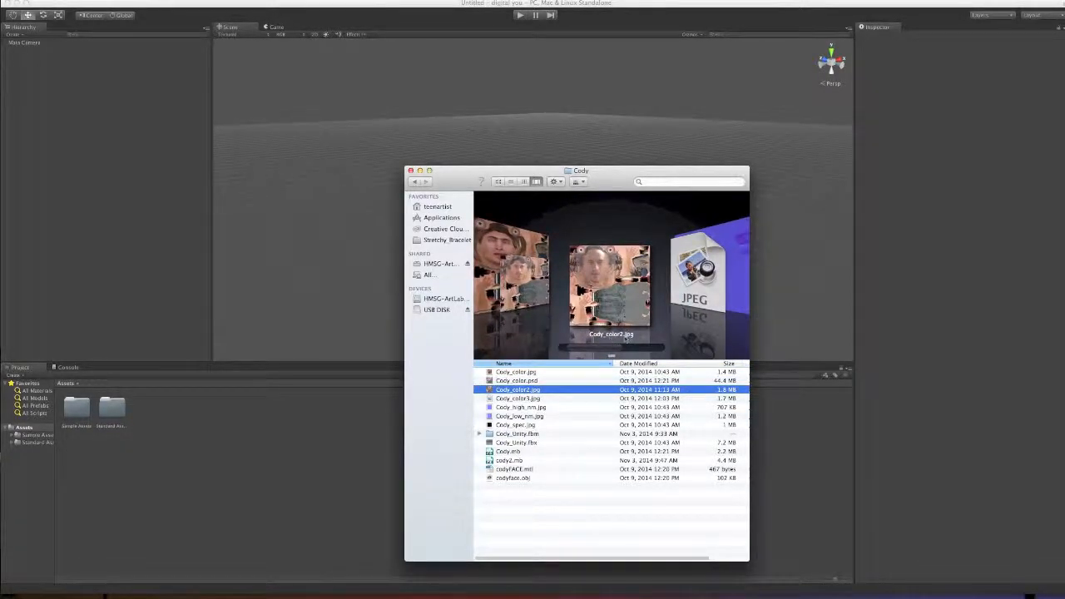
scroll(656, 324, "down", 2)
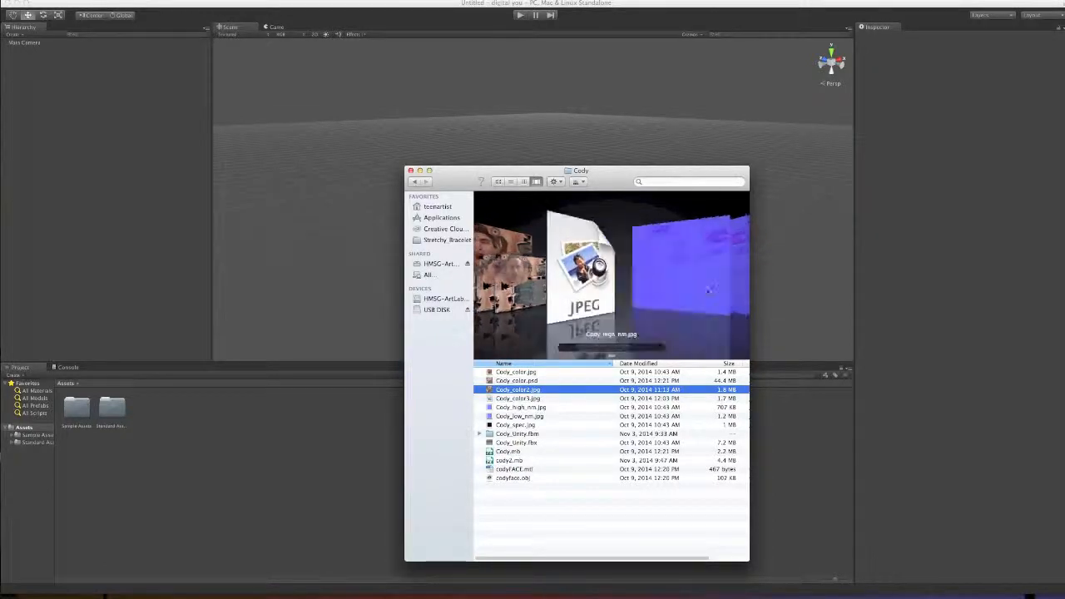
scroll(624, 291, "down", 1)
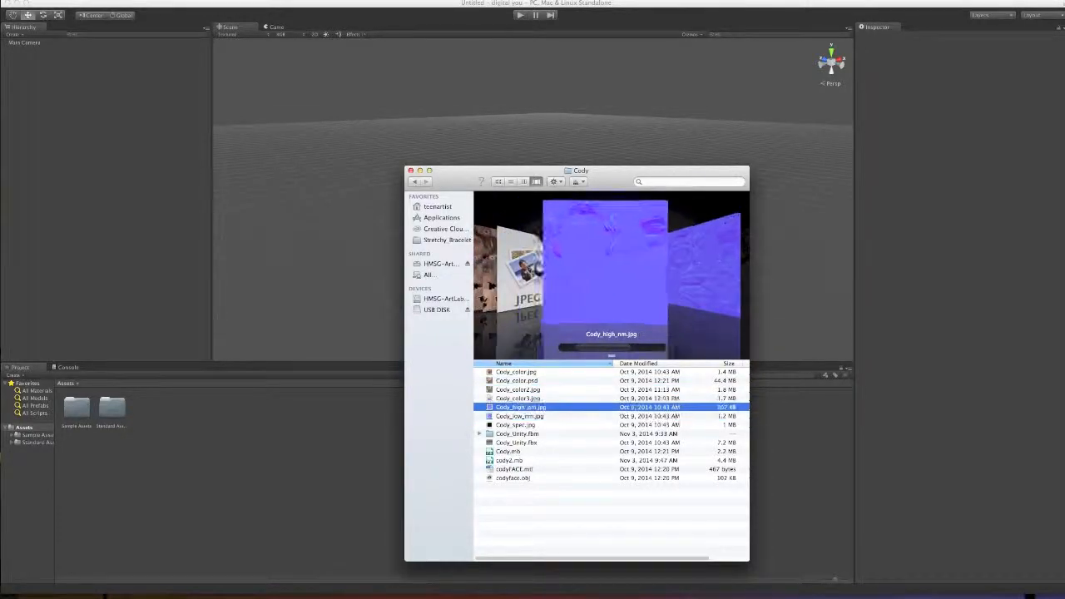
scroll(655, 250, "down", 1)
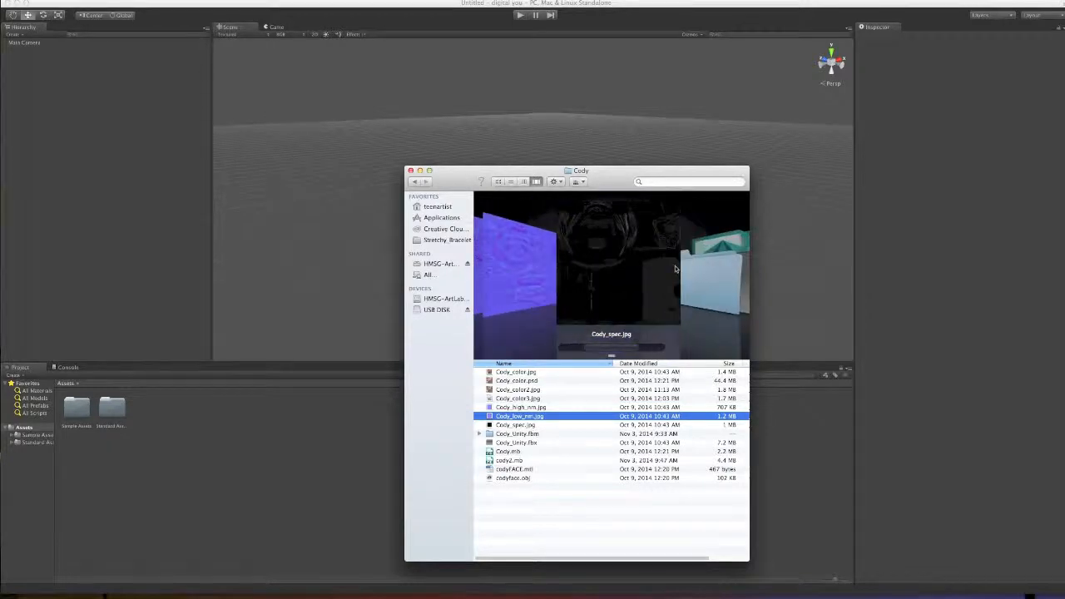
- Import Cody_Unity.fbx into the Unity project's Assets folder and fix the import setting of its normal map texture
scroll(655, 250, "down", 2)
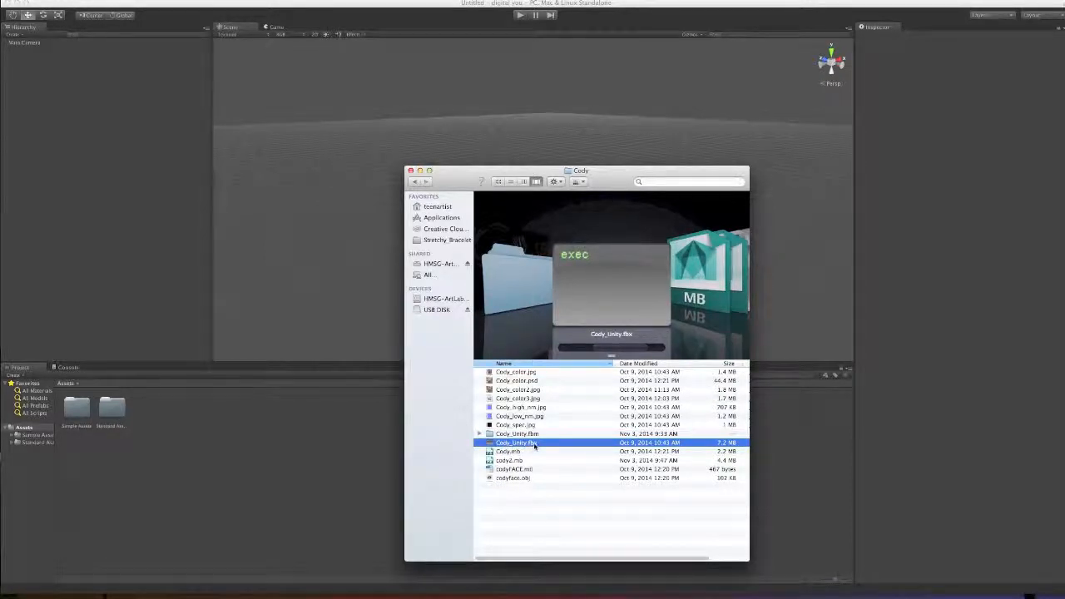
left_click_drag(520, 443, 641, 235)
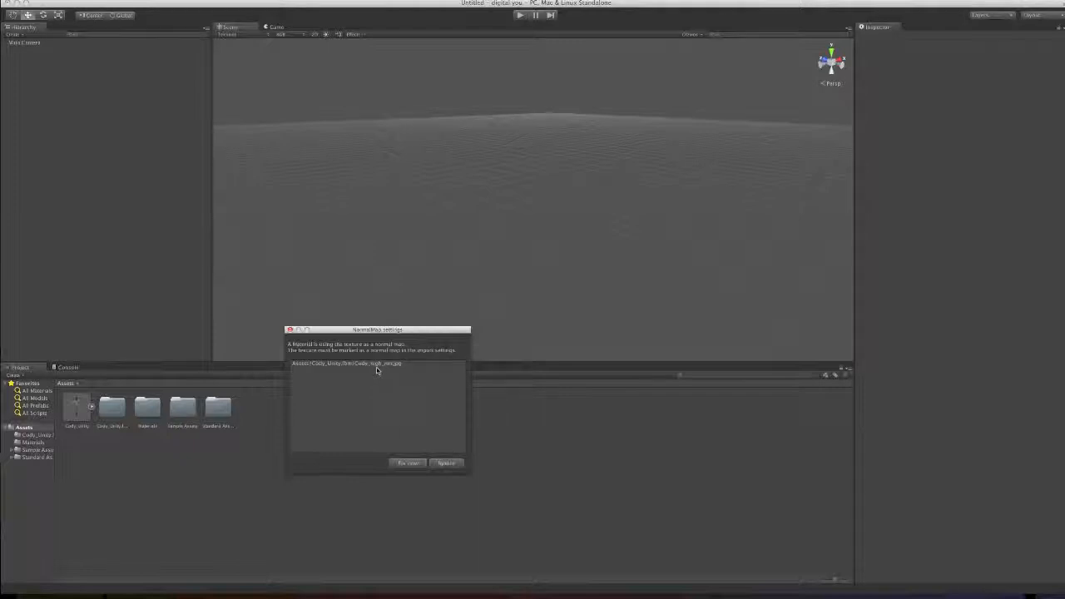
left_click(405, 465)
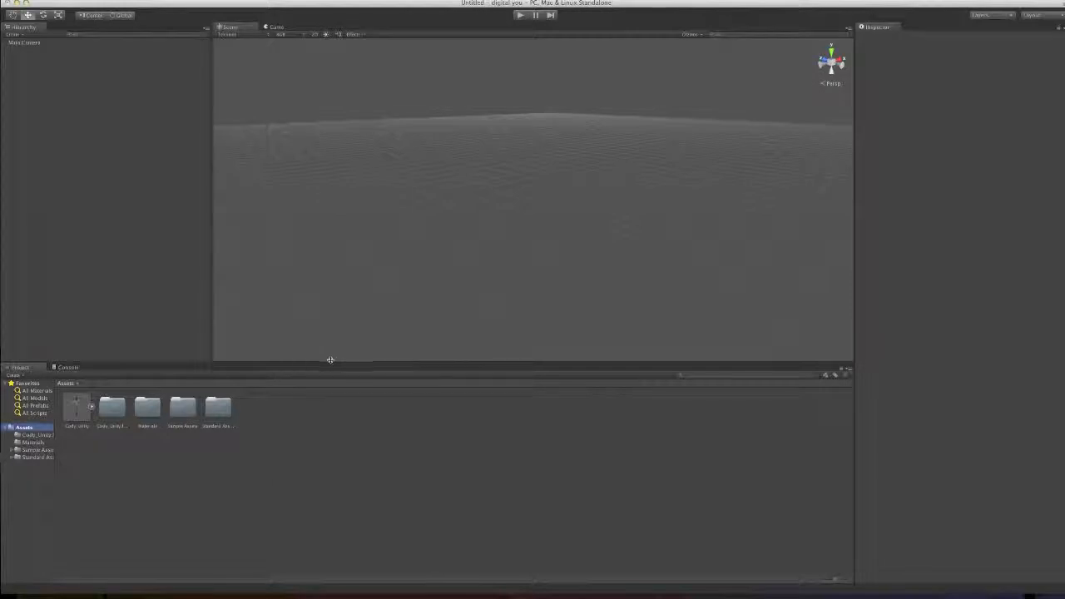
- Examine the imported Cody_Unity model, its texture folder and the Materials folder
left_click(87, 412)
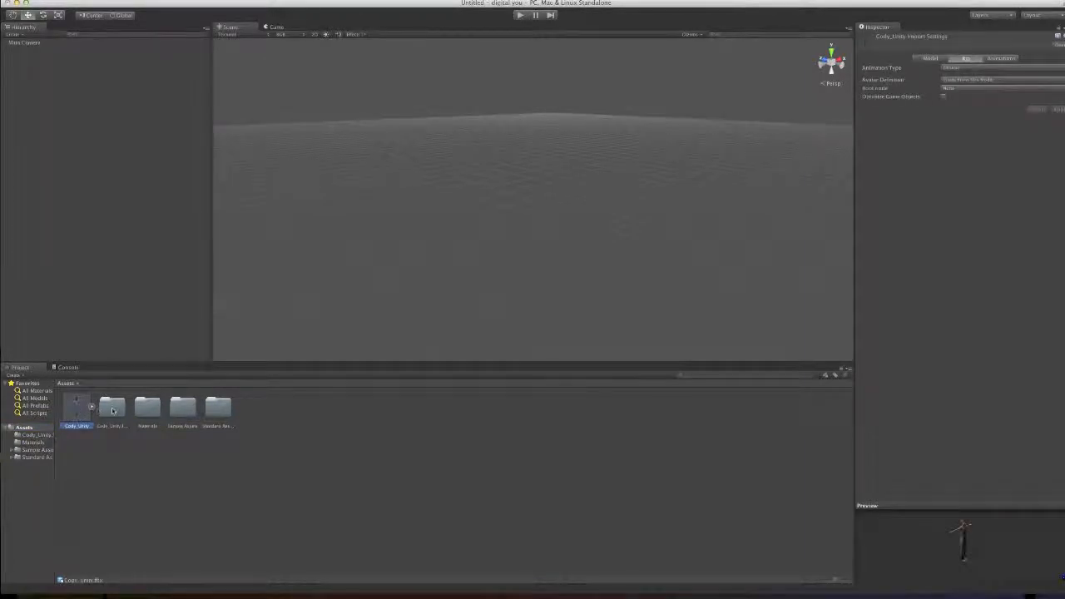
left_click(104, 409)
left_click(145, 411)
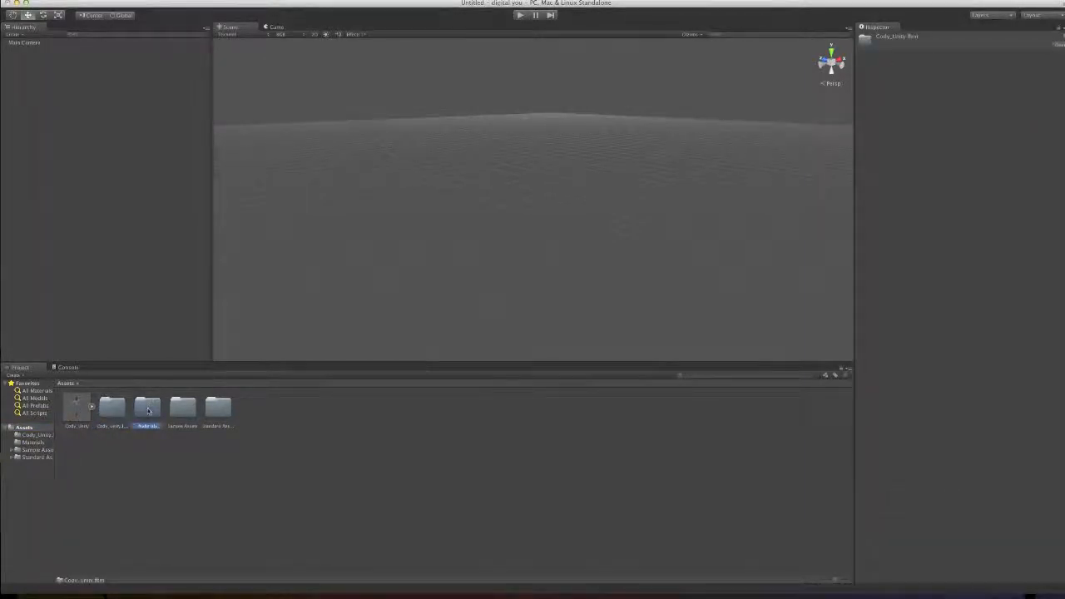
double_click(110, 409)
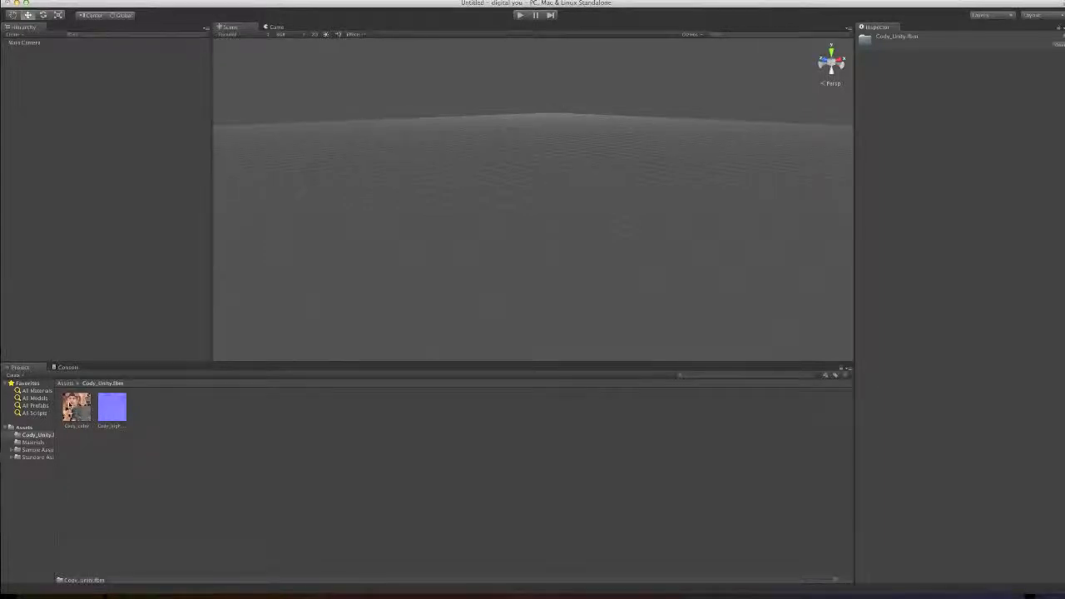
left_click(33, 443)
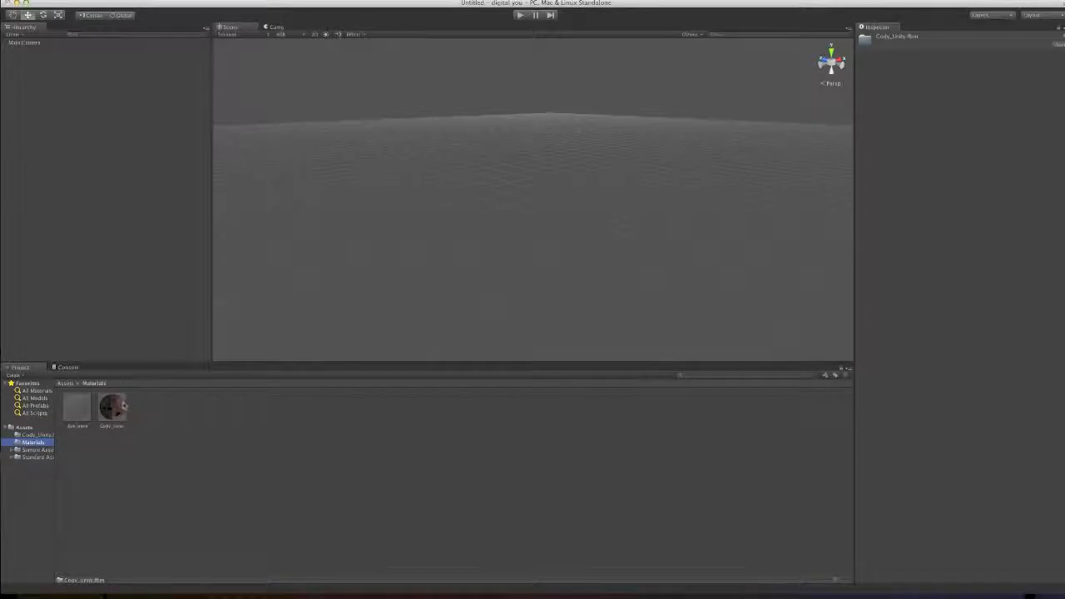
left_click(23, 427)
left_click(35, 434)
left_click(23, 428)
- Set the Cody_Unity model's rig animation type to Humanoid and apply the change
left_click(75, 404)
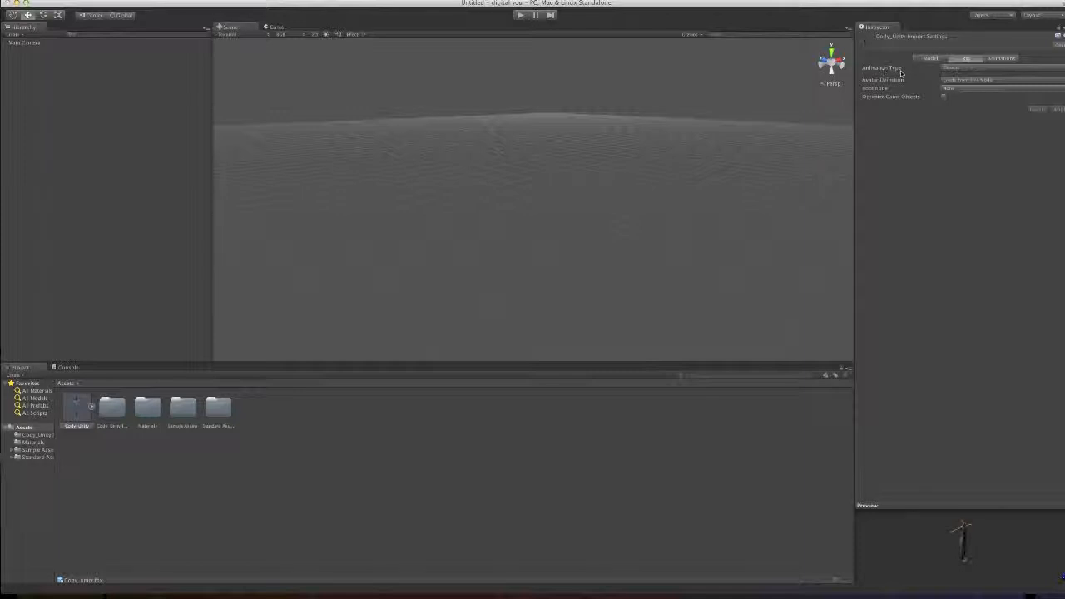
left_click(953, 69)
left_click(958, 75)
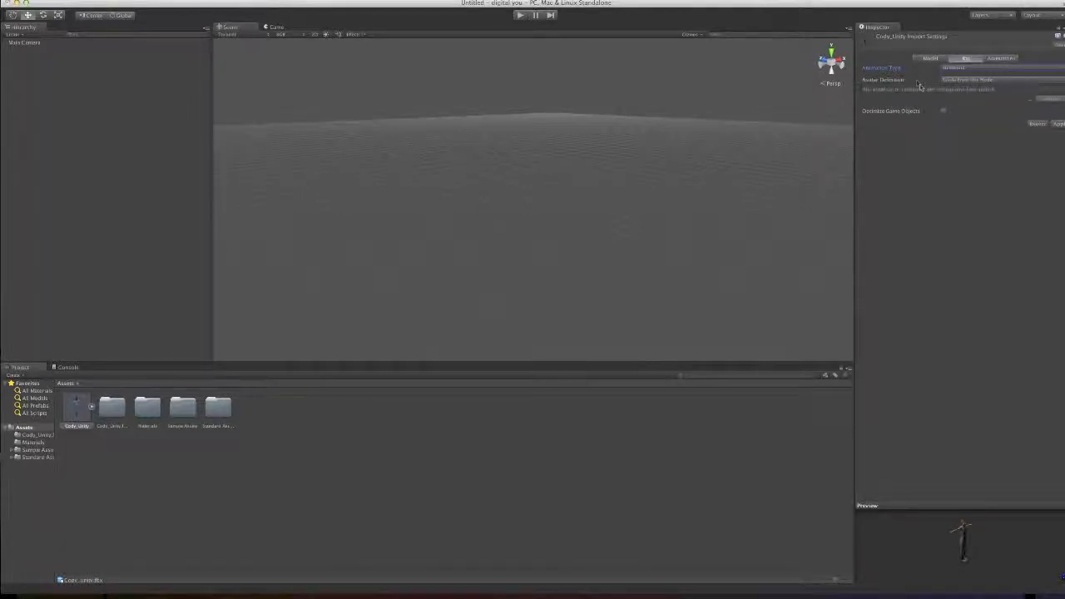
mouse_move(900, 84)
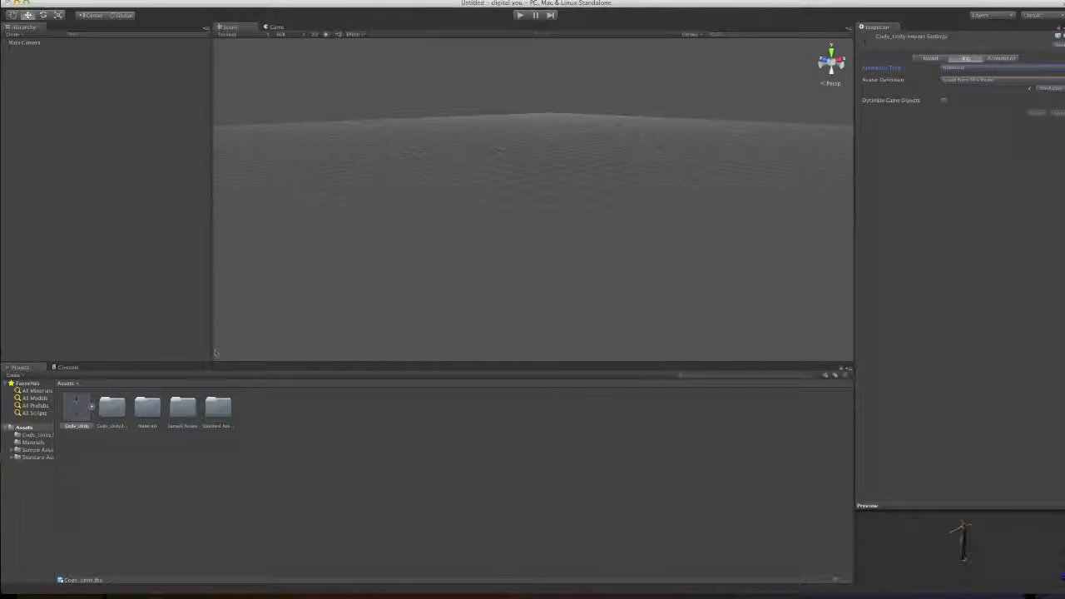
left_click(115, 137)
- Place the Cody_Unity character in the scene and frame it in the Scene view
left_click_drag(77, 410, 516, 228)
right_click_drag(497, 243, 559, 235)
key("f")
scroll(518, 220, "up", 8)
middle_click_drag(558, 236, 768, 234)
right_click_drag(767, 234, 787, 219)
middle_click_drag(787, 219, 718, 300)
scroll(718, 300, "down", 5)
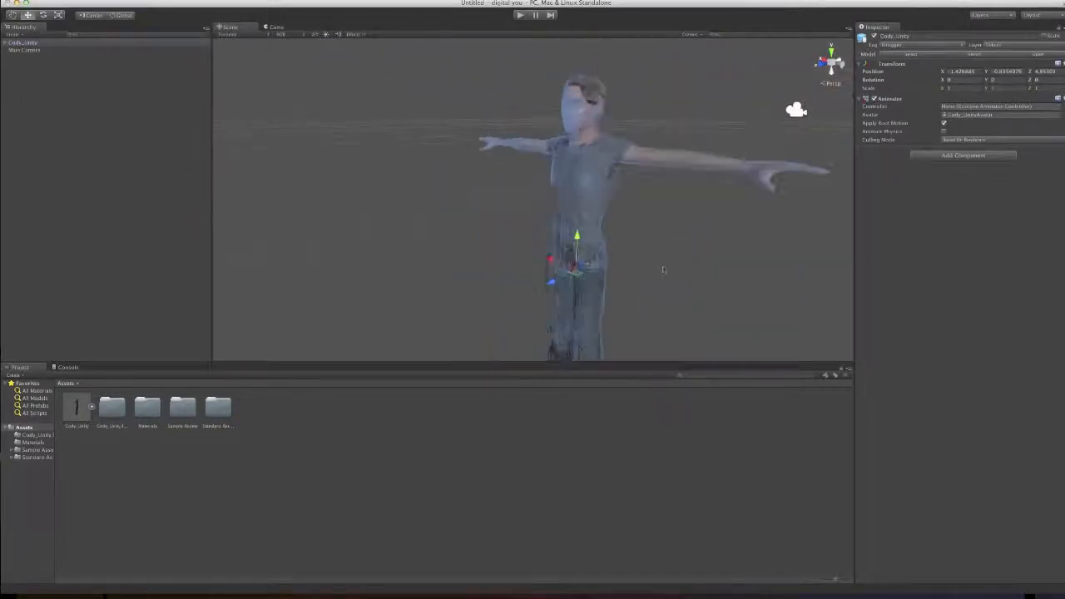
- Inspect the character's H_DDS_HighRes mesh from the front, then clear the selection
scroll(708, 249, "up", 5)
left_click(699, 222)
right_click_drag(703, 222, 810, 209)
scroll(593, 205, "down", 4)
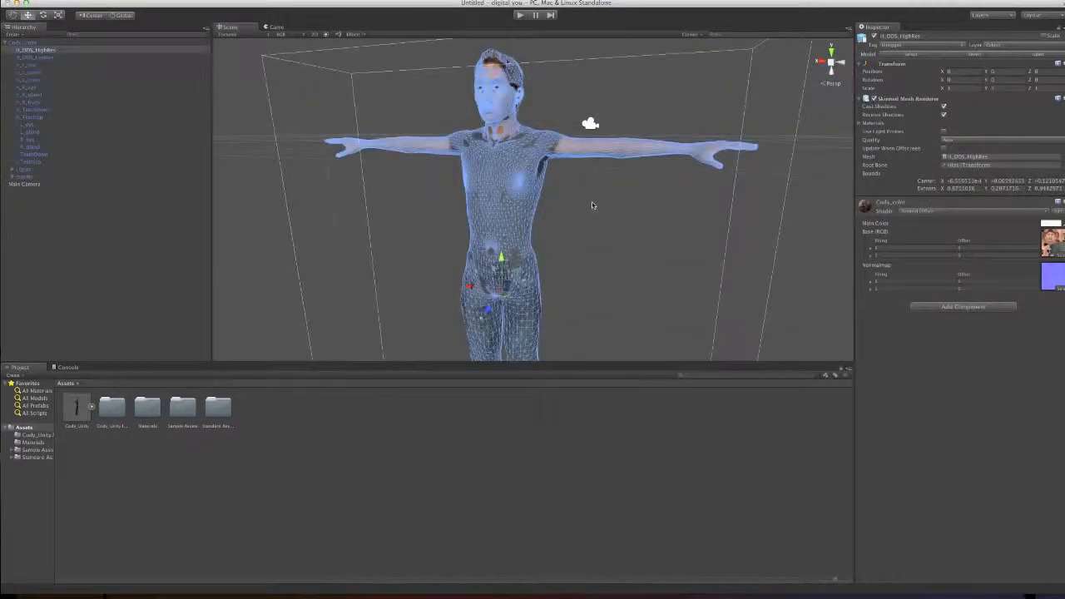
left_click(586, 95)
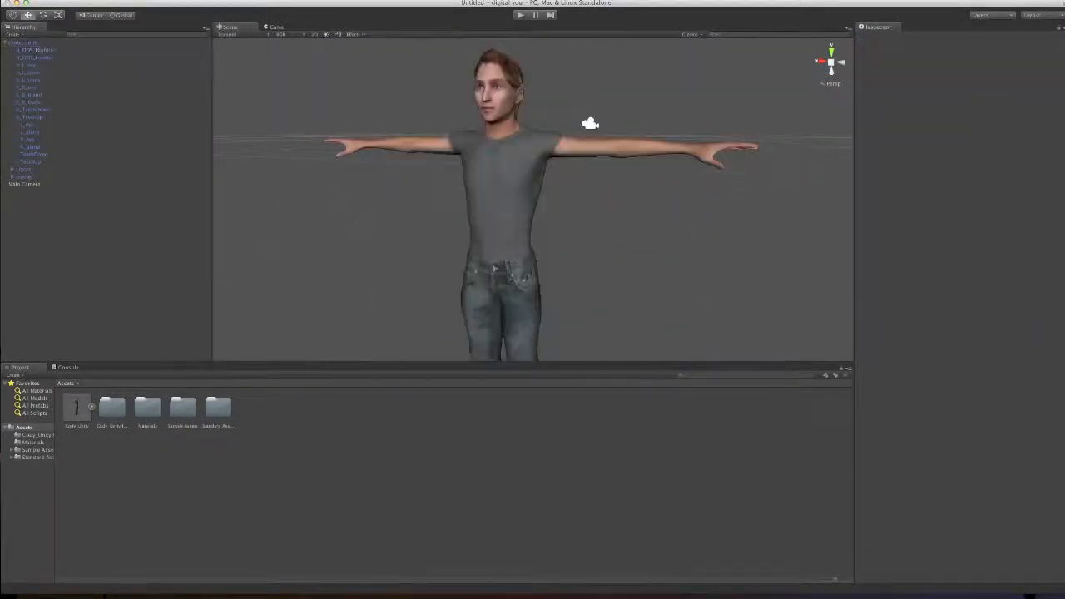
- Examine the head and torso up close, comparing the overlapping low-resolution and high-resolution body meshes
left_click(515, 101)
key("f")
scroll(515, 101, "down", 3)
middle_click_drag(515, 101, 553, 263)
left_click(556, 199)
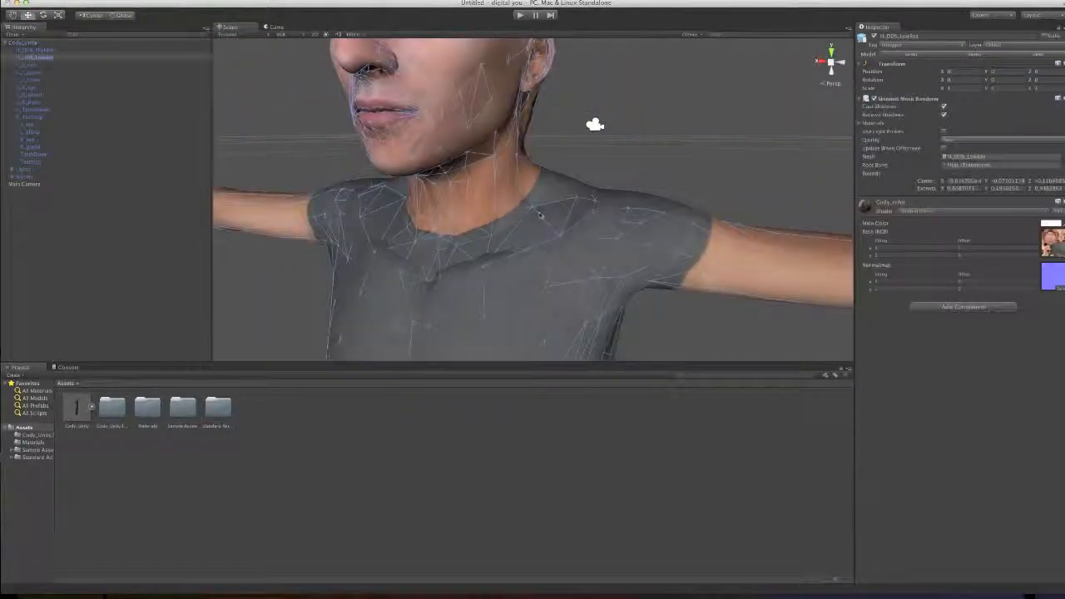
left_click(541, 180)
scroll(582, 173, "down", 5)
scroll(611, 159, "up", 1)
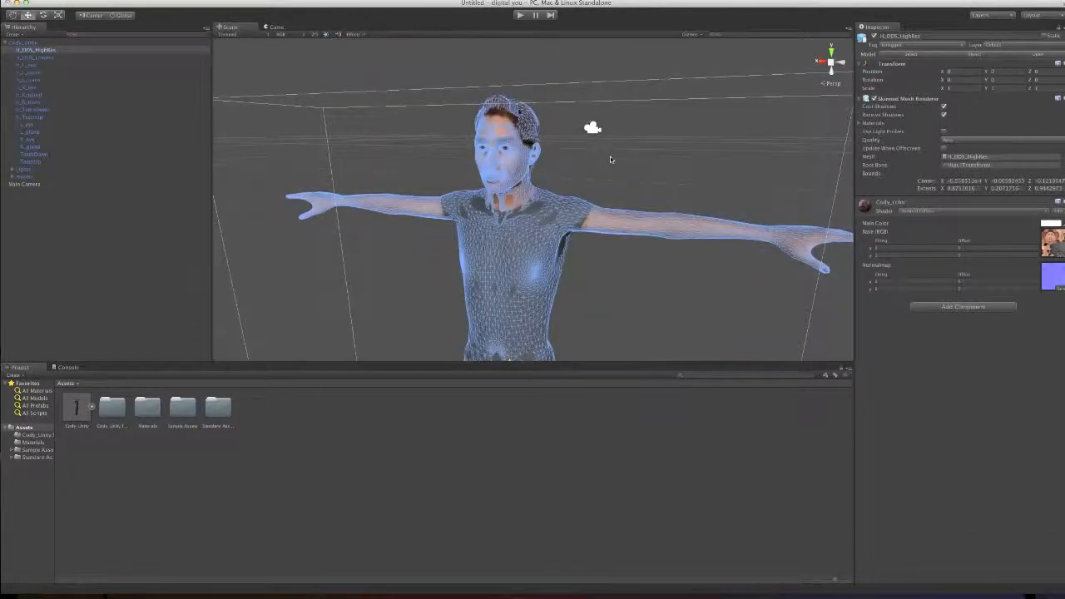
left_click(611, 159)
scroll(574, 194, "up", 4)
left_click_drag(574, 194, 571, 187, "alt")
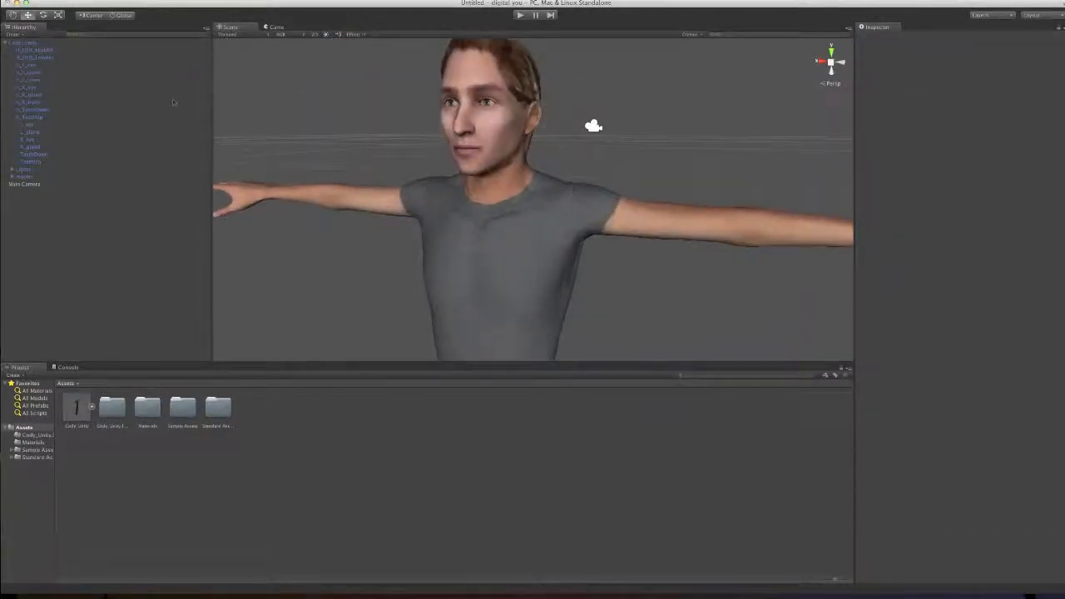
- Compare the two body meshes under Cody_Unity in the hierarchy and deactivate H_DDS_LowRes
left_click(13, 43)
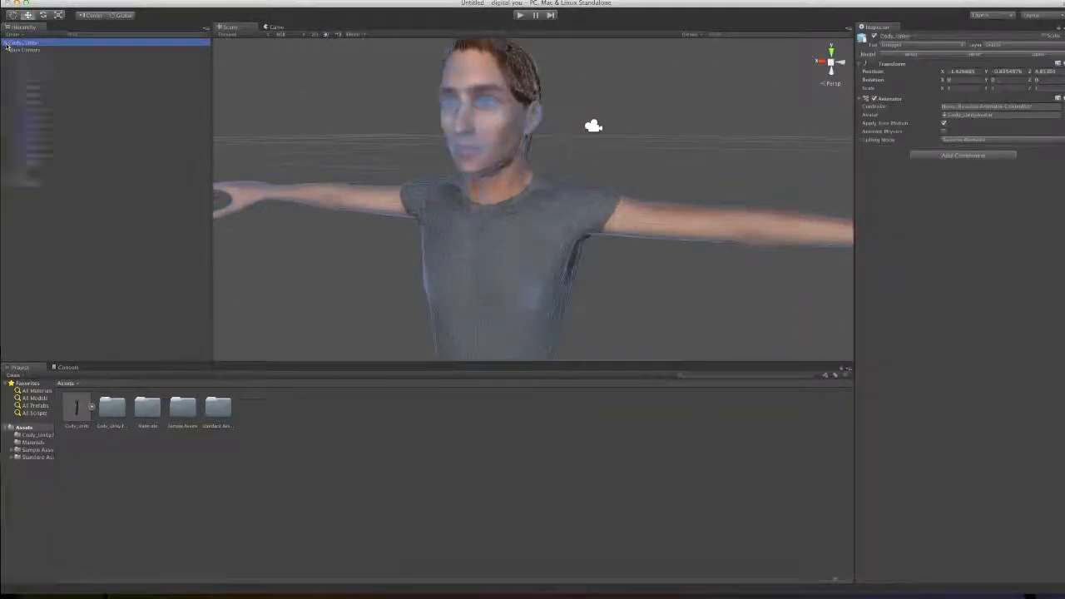
left_click(9, 44)
left_click(8, 44)
left_click(48, 51)
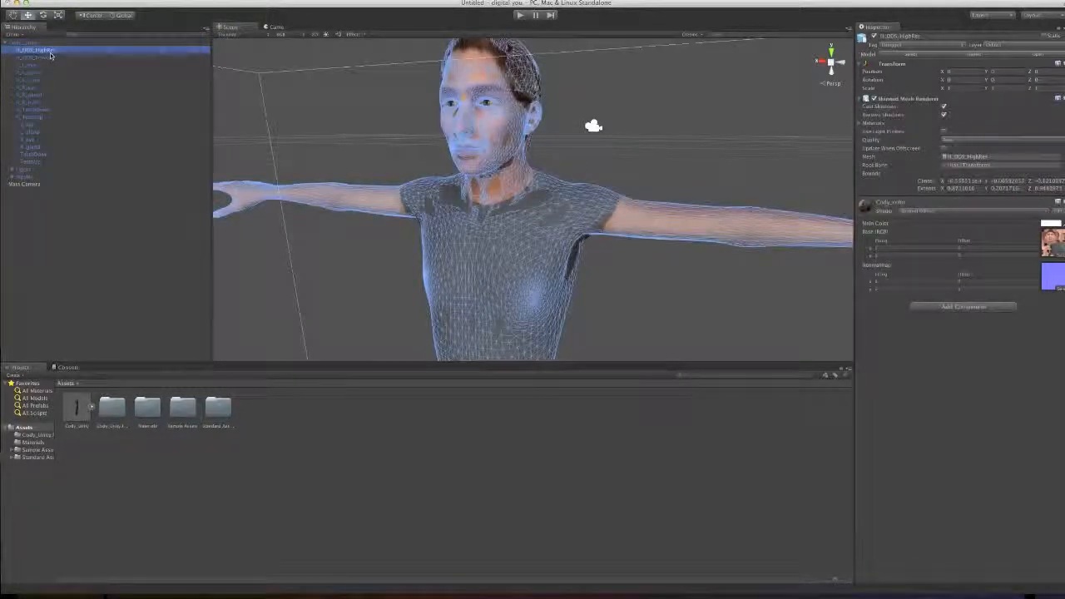
left_click(49, 59)
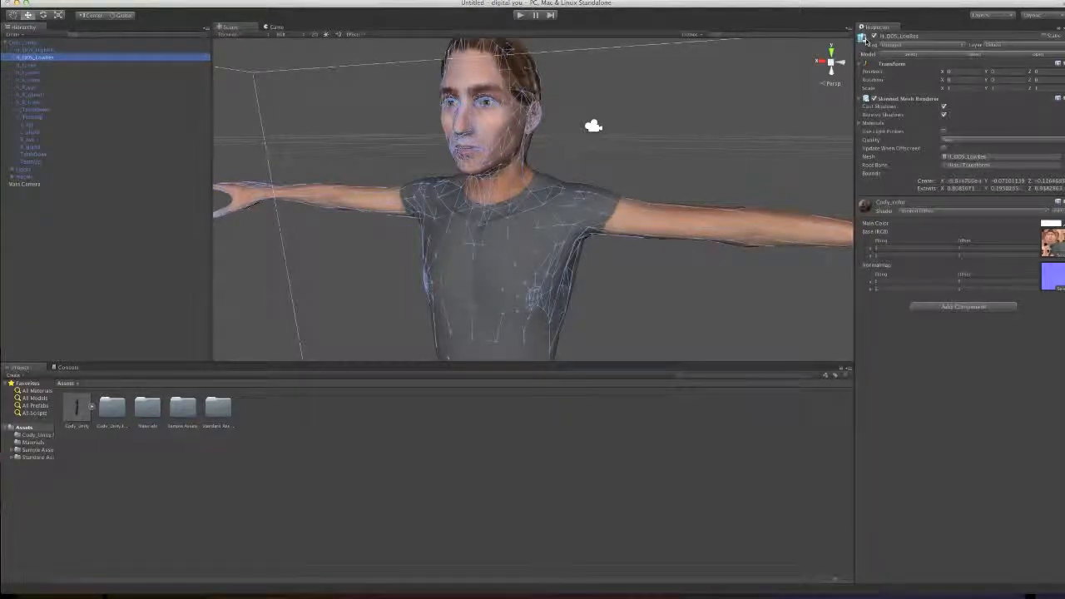
left_click(868, 37)
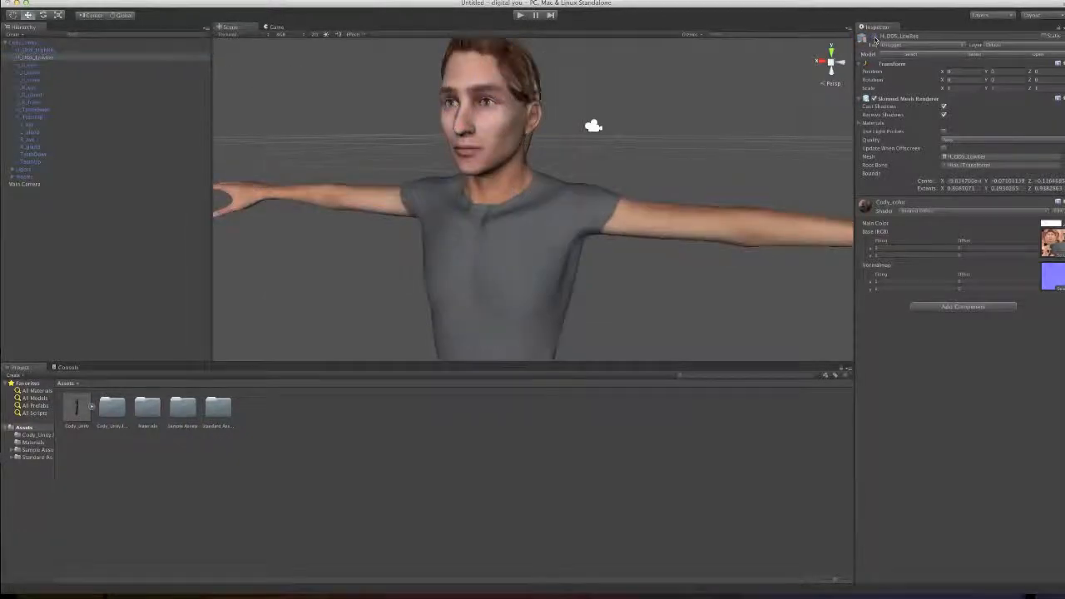
- Clear the selection and examine the character's torso, arms and full body with only the high-resolution mesh active
left_click(518, 136)
left_click(605, 109)
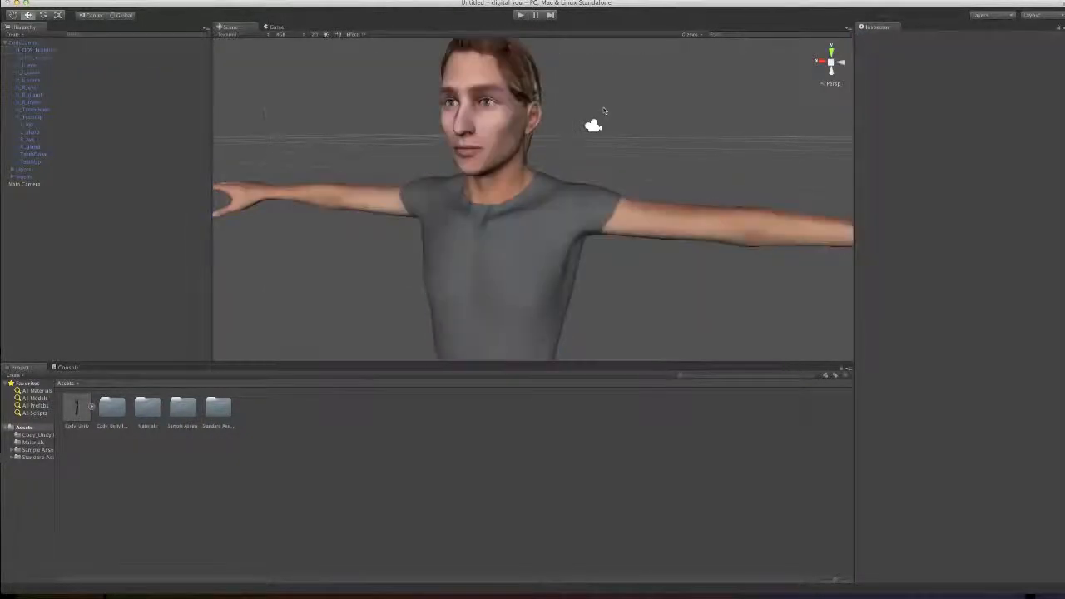
scroll(531, 218, "down", 5)
left_click(529, 216)
middle_click_drag(540, 246, 586, 234)
scroll(550, 187, "up", 5)
scroll(550, 188, "down", 4)
left_click(596, 137)
left_click(548, 192)
left_click(598, 276)
right_click_drag(585, 284, 628, 288)
scroll(630, 288, "down", 3)
middle_click_drag(631, 288, 801, 262)
scroll(802, 262, "up", 6)
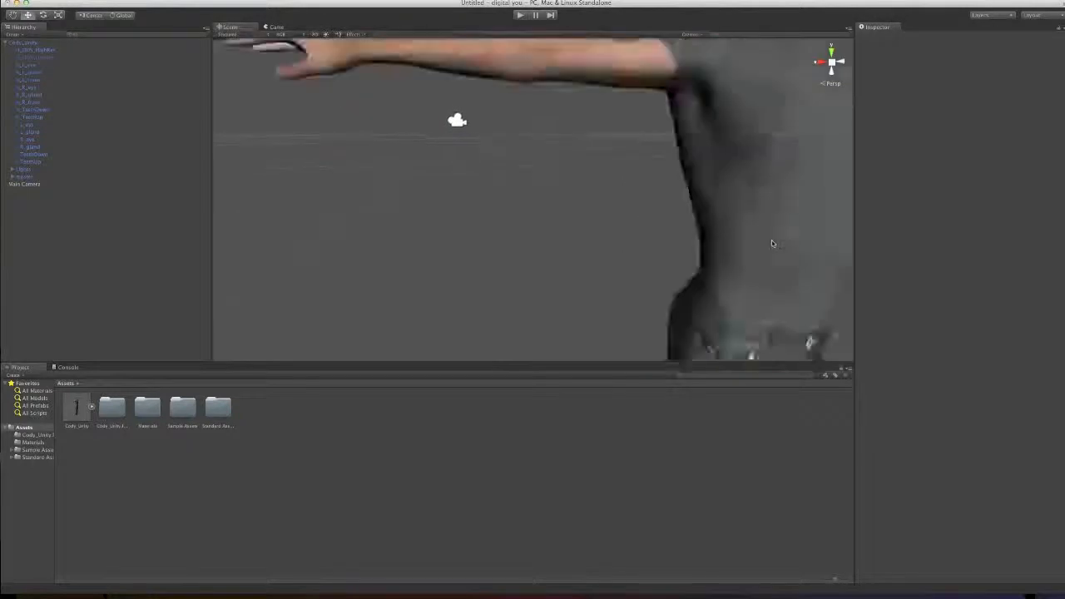
scroll(774, 242, "down", 8)
middle_click_drag(698, 262, 641, 197)
scroll(606, 200, "down", 3)
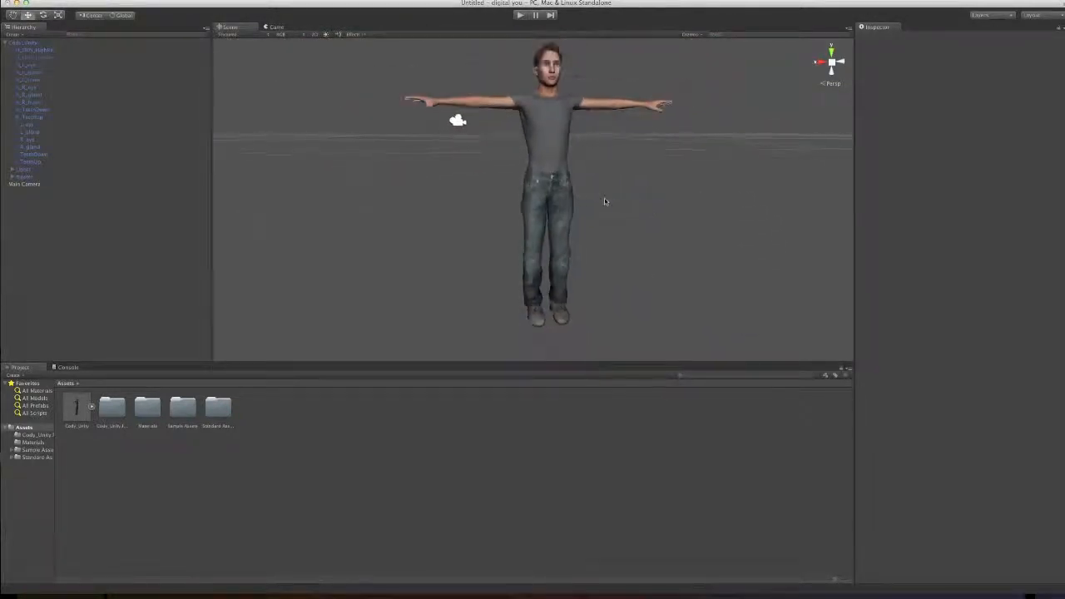
- Collapse and select Cody_Unity in the hierarchy, and shrink the editor window so the Inspector's full width fits on screen
left_click(11, 44)
left_click(5, 42)
left_click(50, 108)
left_click(561, 109)
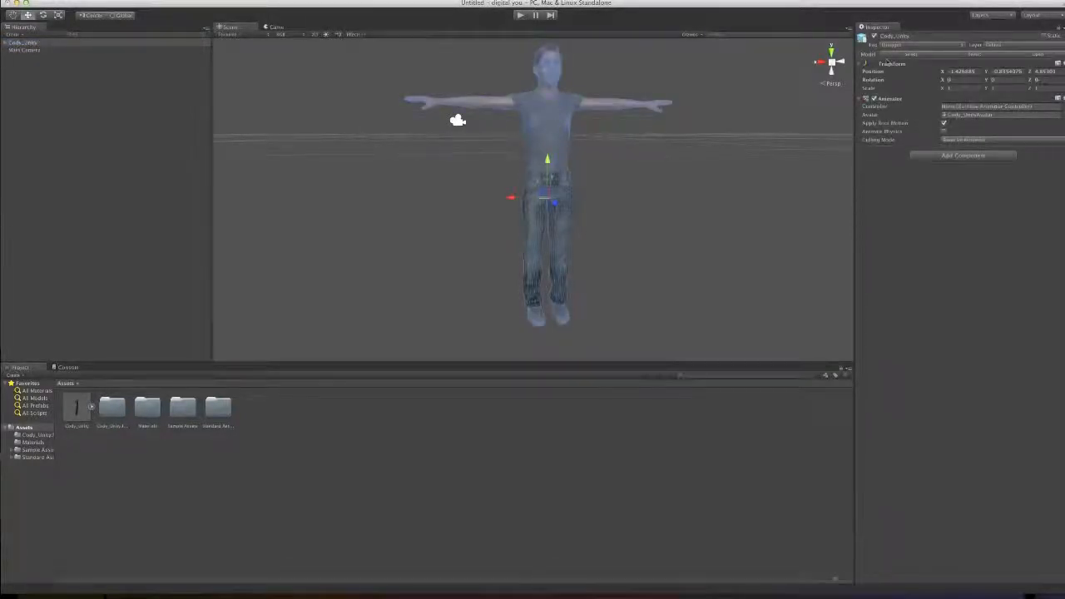
left_click(884, 66)
left_click(886, 65)
left_click_drag(1064, 593, 1056, 597)
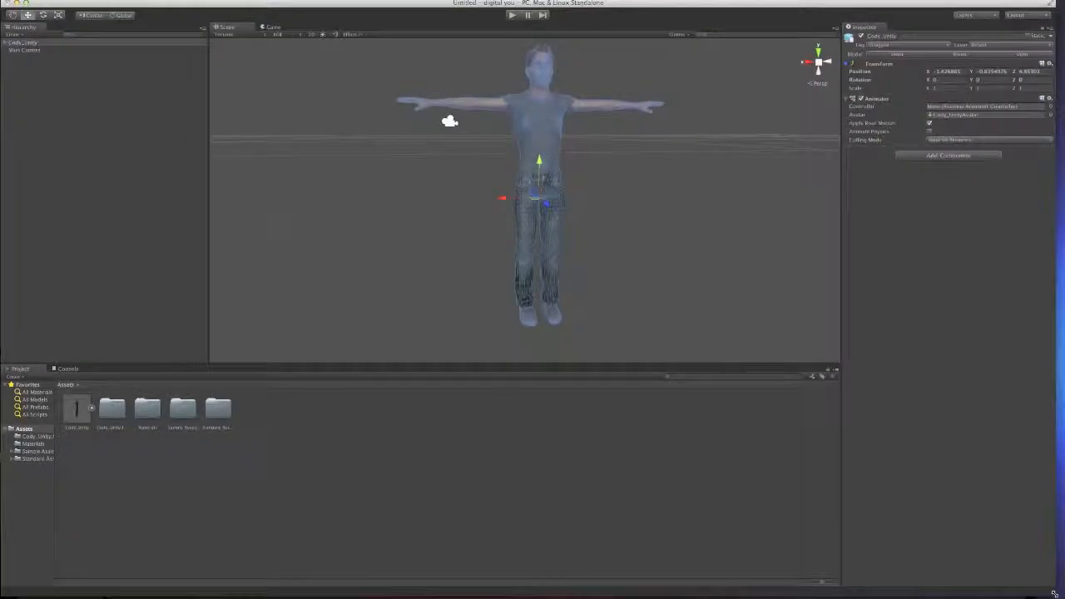
- Reset the Transform of Cody_Unity to the origin and frame the character in the Scene view
left_click(1049, 64)
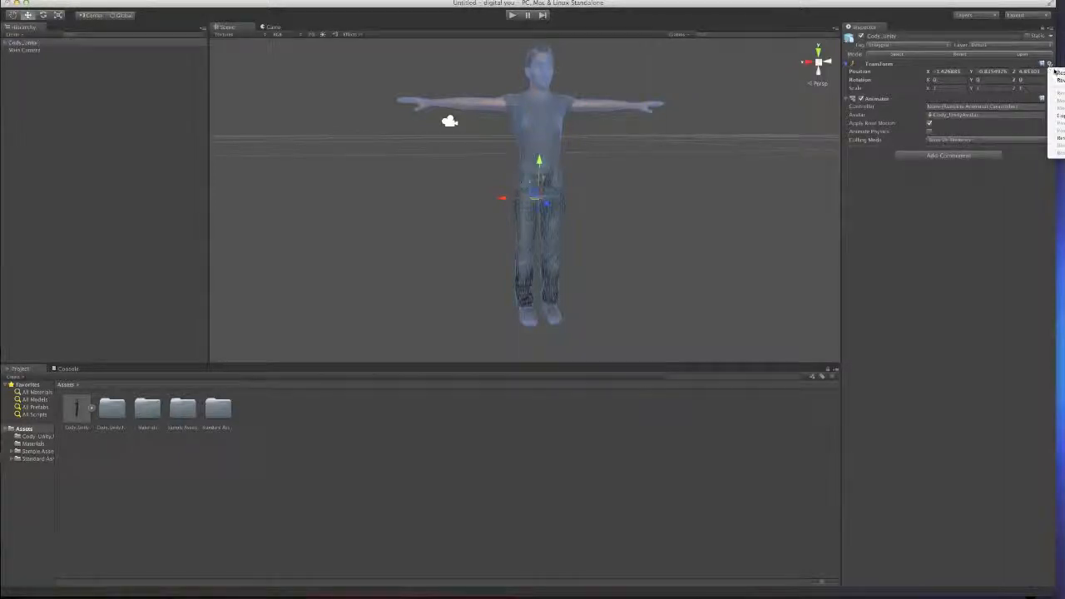
left_click(1058, 73)
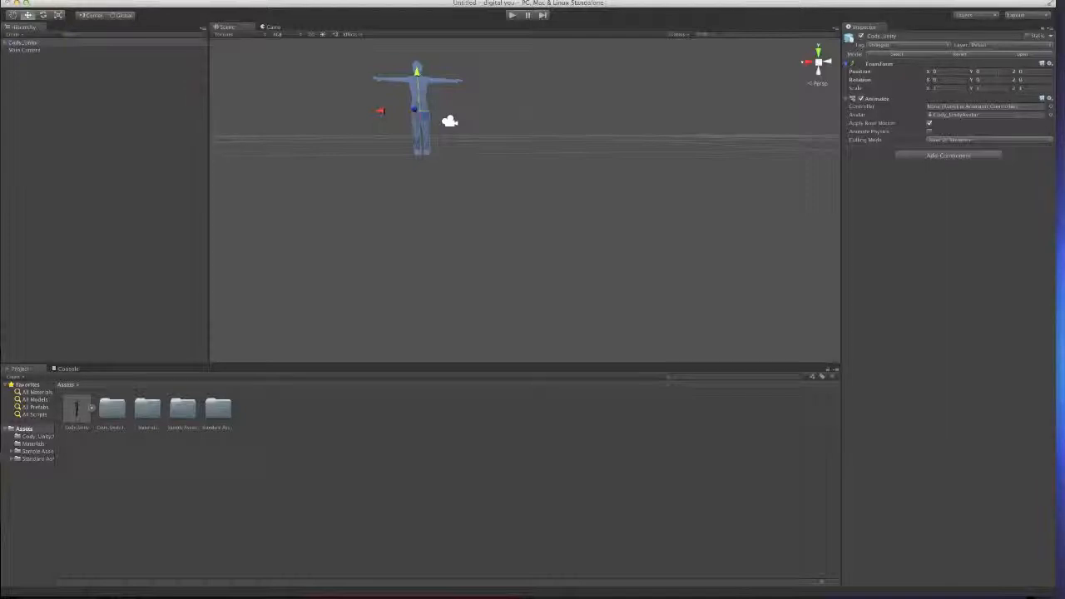
key("f")
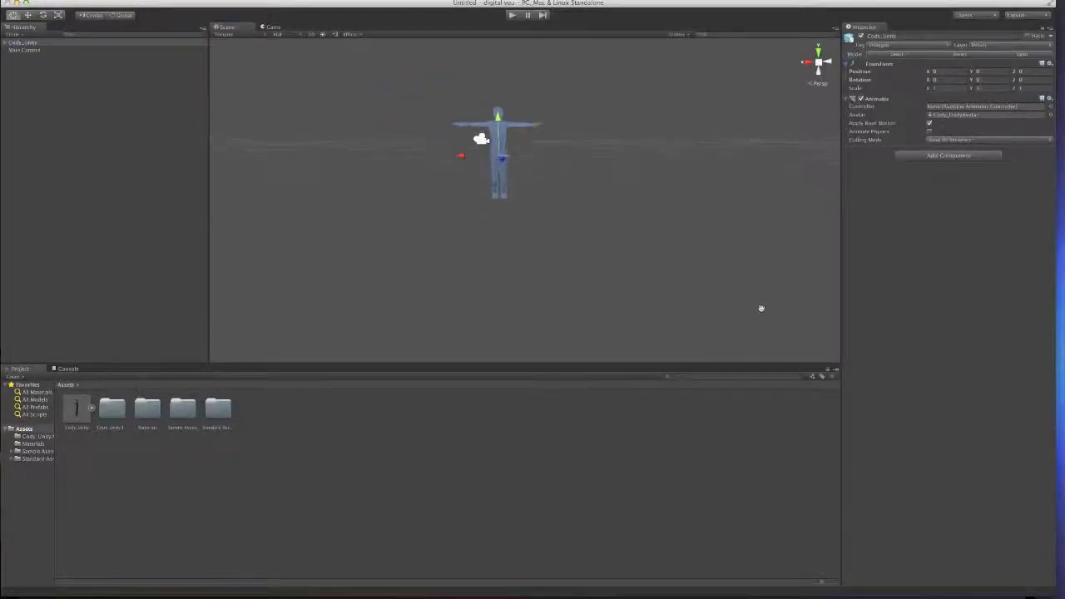
scroll(600, 187, "up", 5)
middle_click_drag(600, 187, 593, 304)
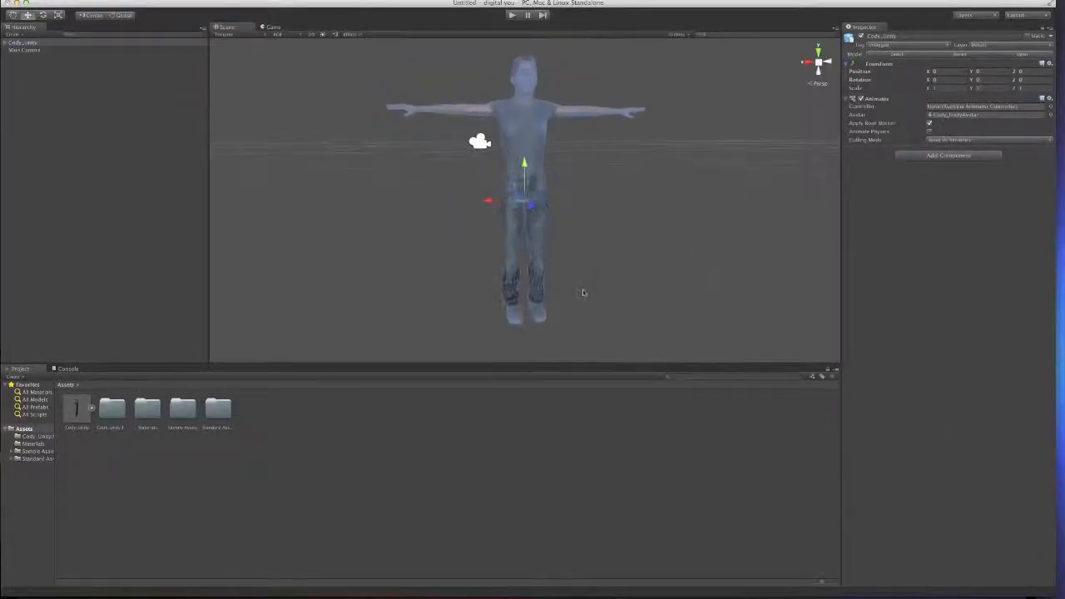
- Deselect the character and examine it up close, from the side and at a distance in the Scene view
left_click(594, 305)
scroll(561, 133, "up", 5)
scroll(562, 133, "down", 8)
middle_click_drag(562, 133, 528, 102)
right_click_drag(557, 159, 491, 155)
middle_click_drag(612, 219, 408, 226)
right_click_drag(470, 219, 403, 219)
middle_click_drag(602, 255, 530, 294)
scroll(535, 263, "down", 8)
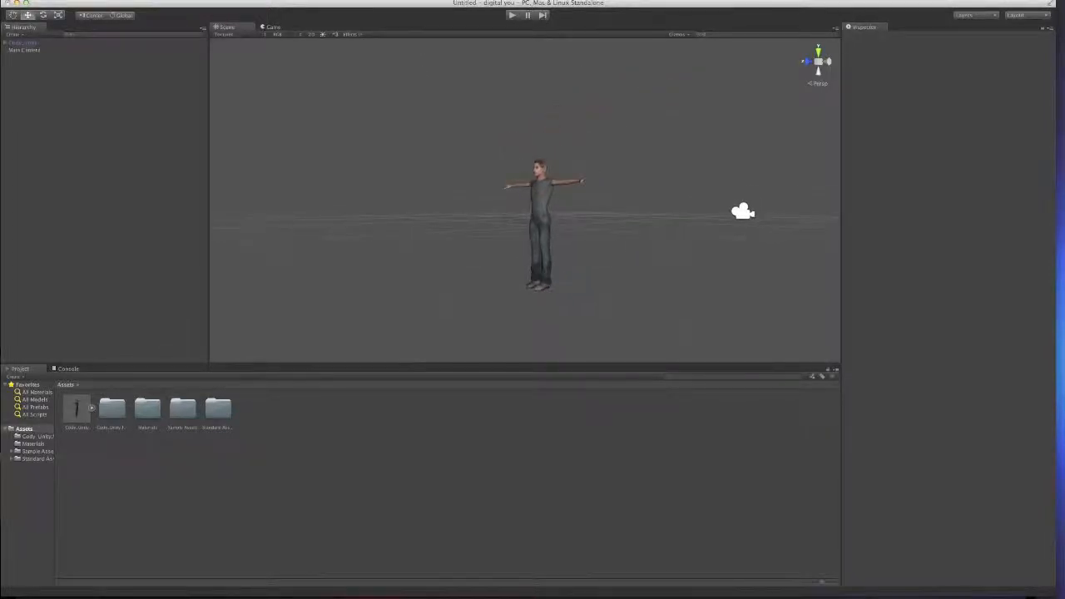
- Create a Plane in the scene and reset its Transform so it lies at the origin under the character
left_click(137, 0)
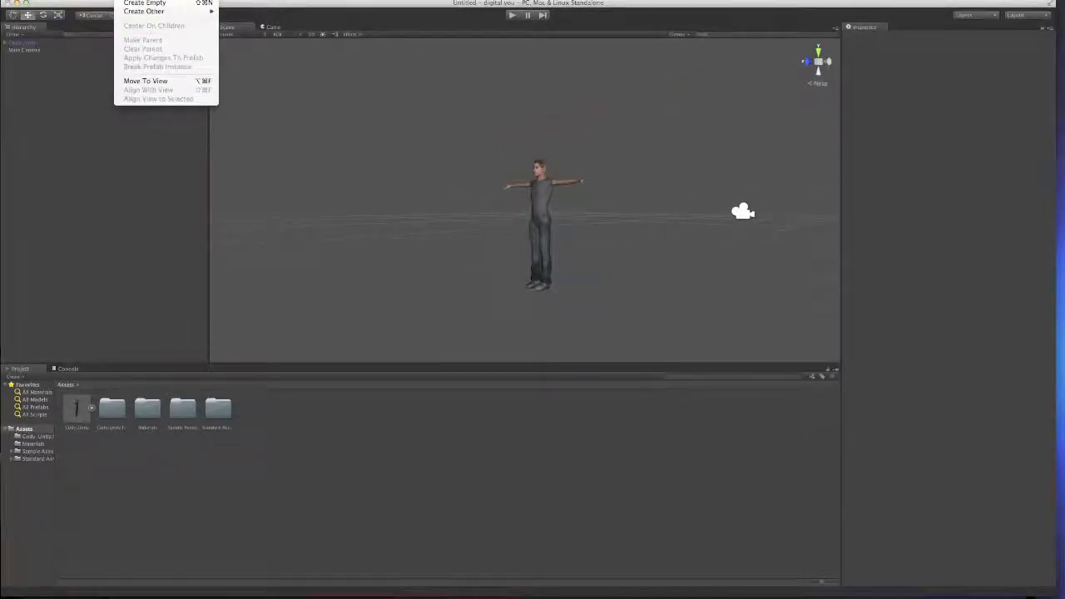
mouse_move(148, 12)
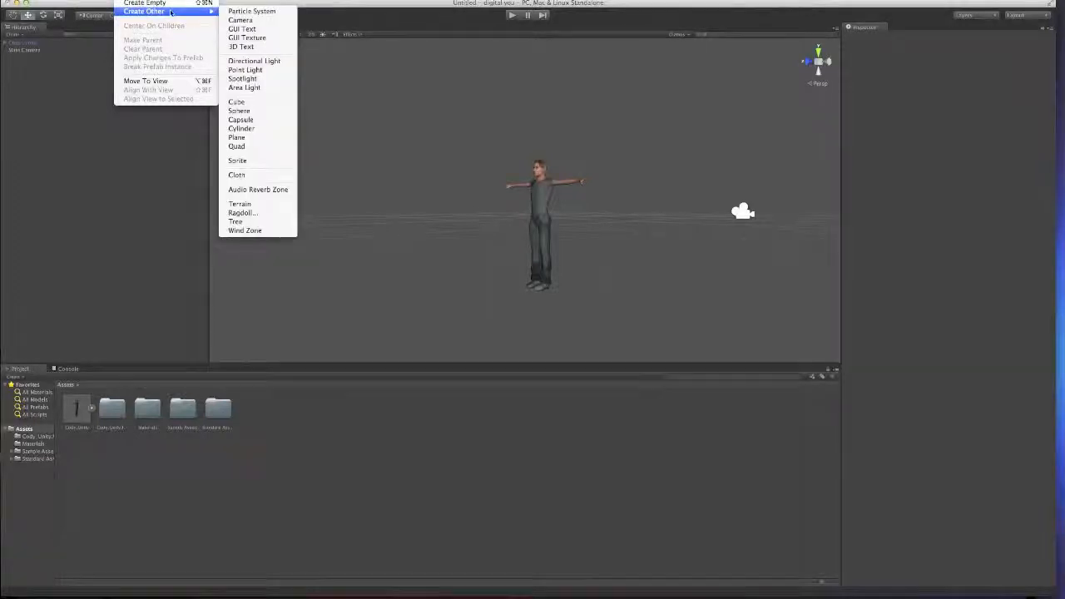
left_click(249, 137)
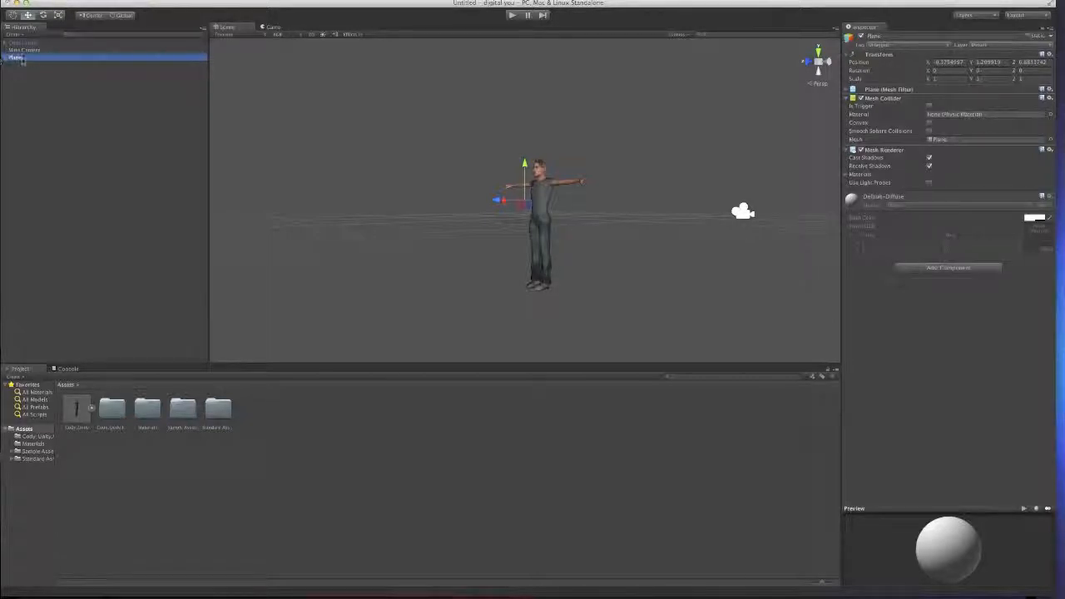
left_click(1049, 54)
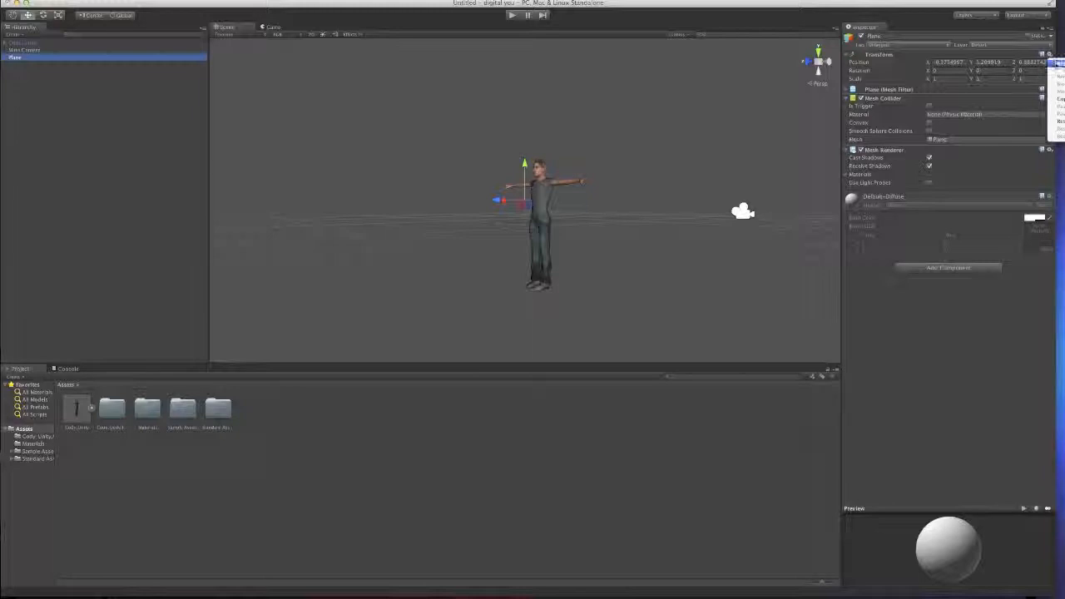
left_click(1051, 67)
- Examine the character standing on the plane from several angles, and test the scene in Play mode before stopping it
scroll(549, 284, "up", 4)
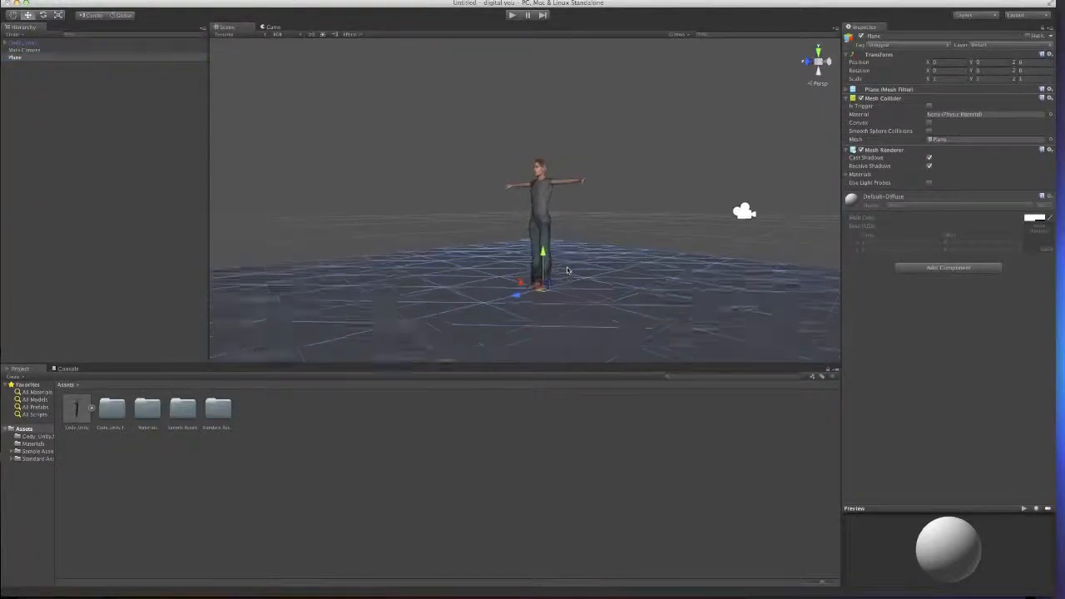
middle_click_drag(550, 284, 385, 170)
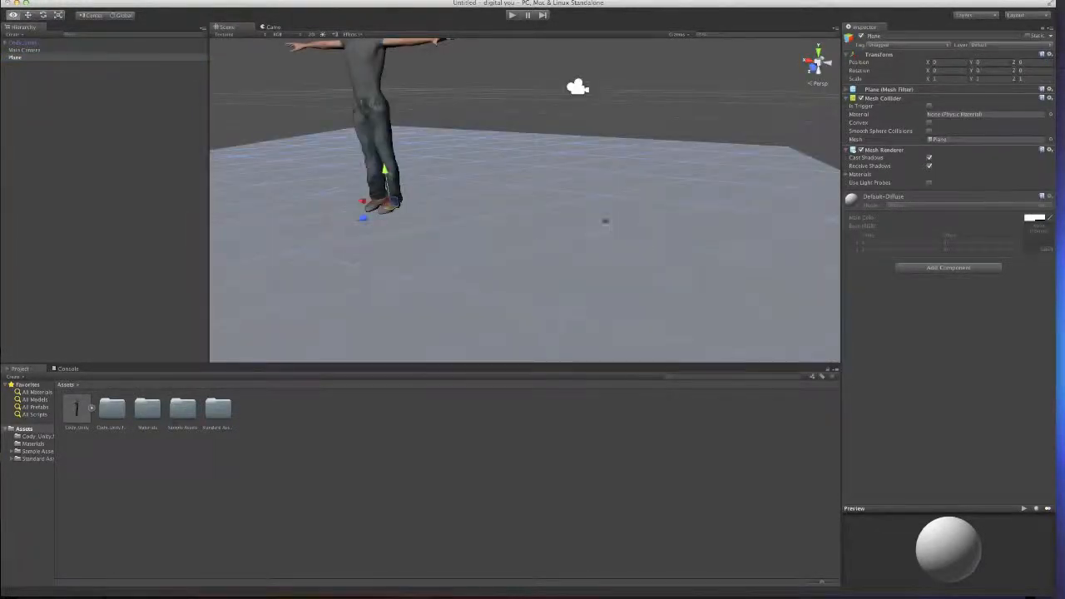
left_click_drag(606, 221, 582, 210, "alt")
scroll(564, 194, "up", 4)
middle_click_drag(526, 167, 611, 220)
scroll(501, 193, "up", 5)
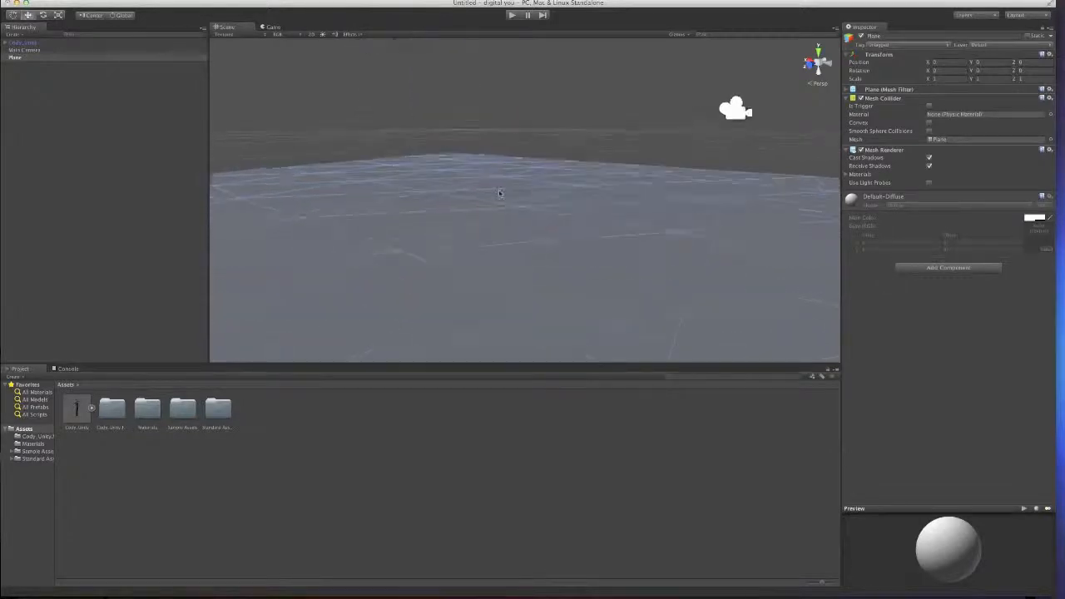
scroll(502, 193, "down", 8)
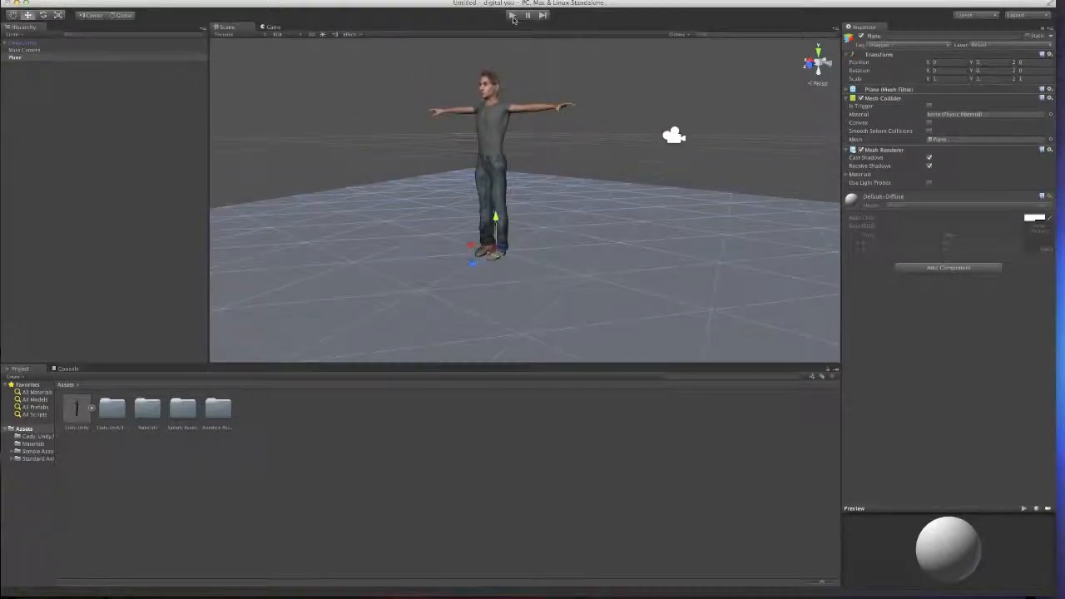
left_click(513, 16)
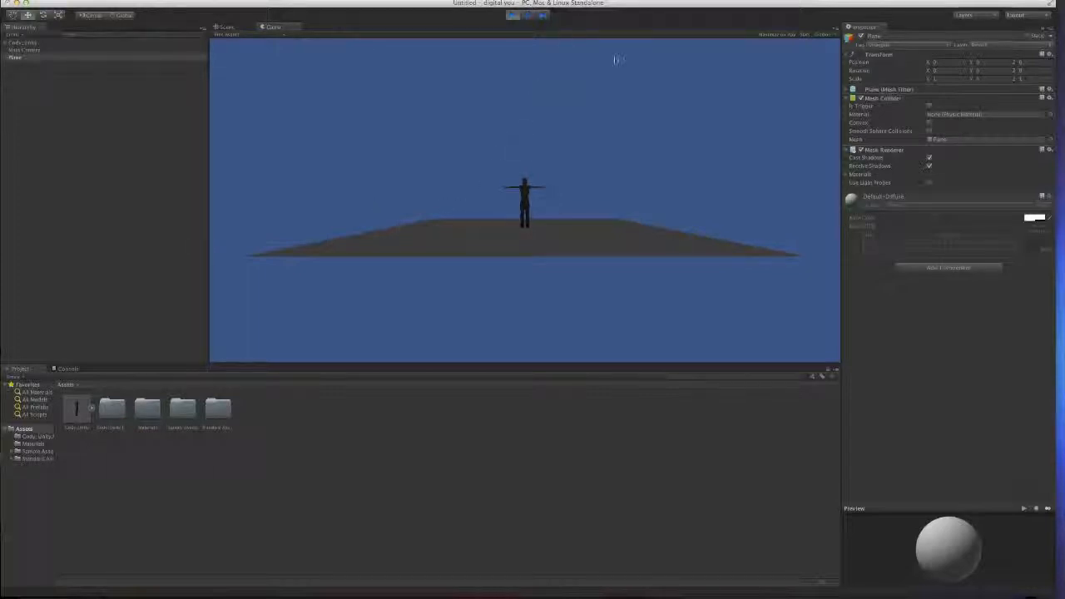
left_click(513, 15)
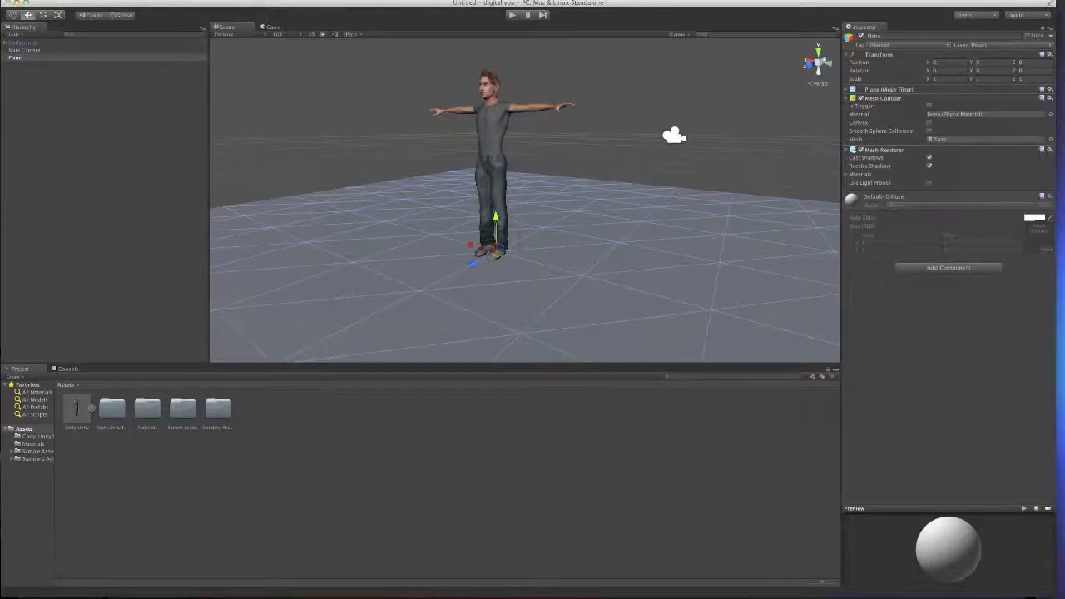
- Browse the project's Sample Assets to the Prefabs folder of Characters > Third Person Character
left_click(294, 425)
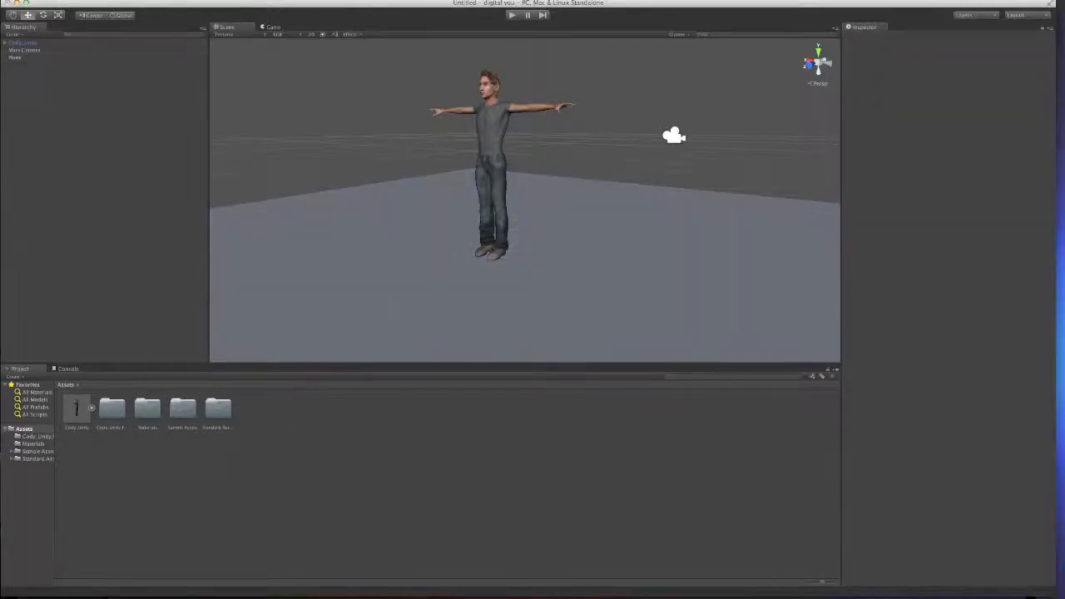
left_click(46, 452)
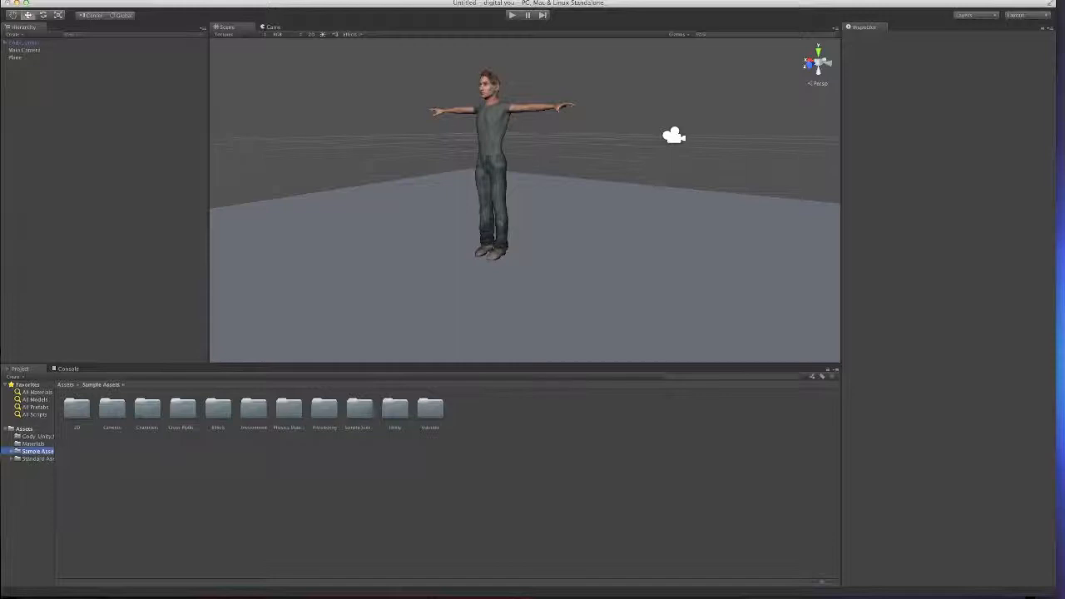
right_click_drag(528, 253, 545, 230)
middle_click_drag(544, 231, 625, 187)
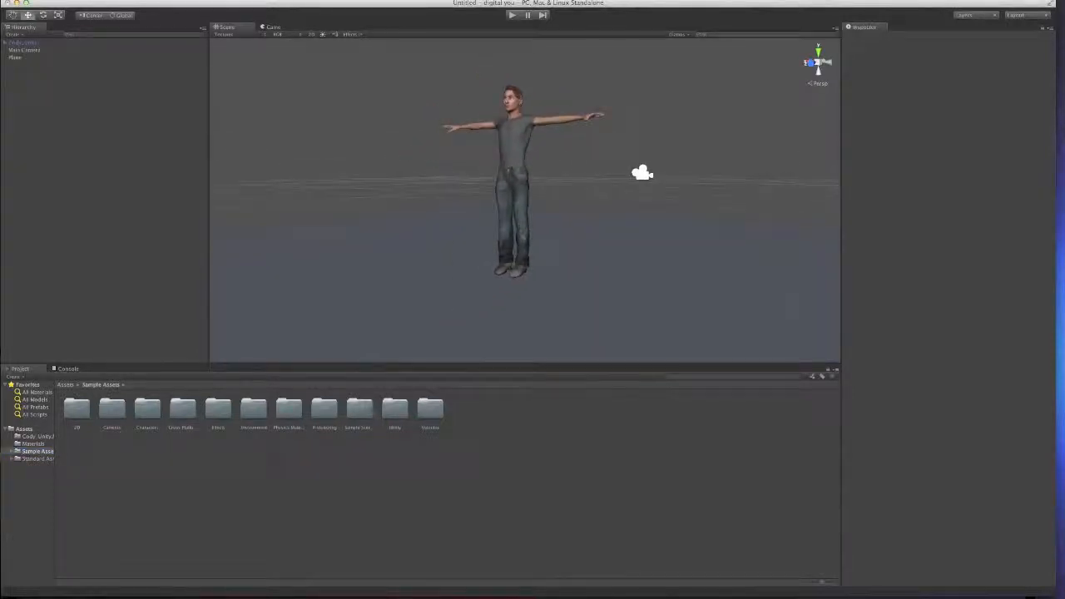
left_click(34, 443)
left_click(52, 451)
double_click(147, 408)
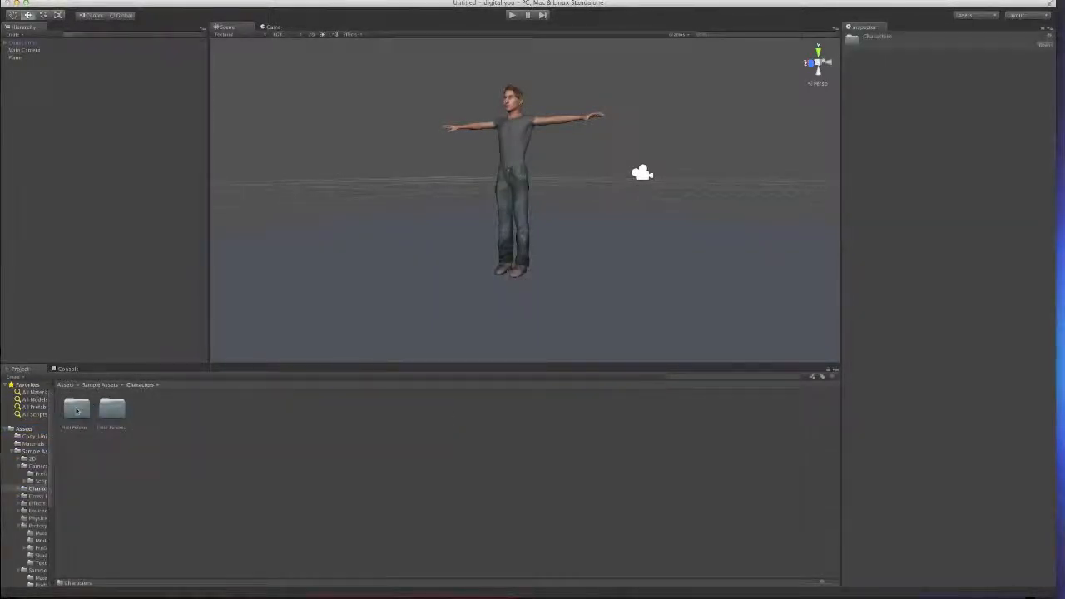
left_click(112, 411)
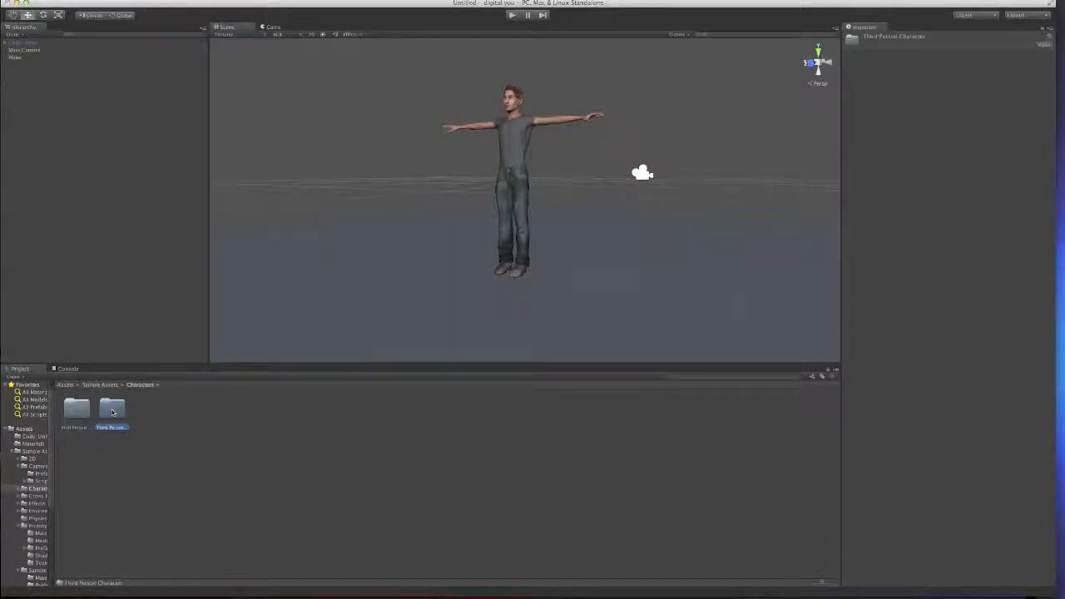
double_click(113, 411)
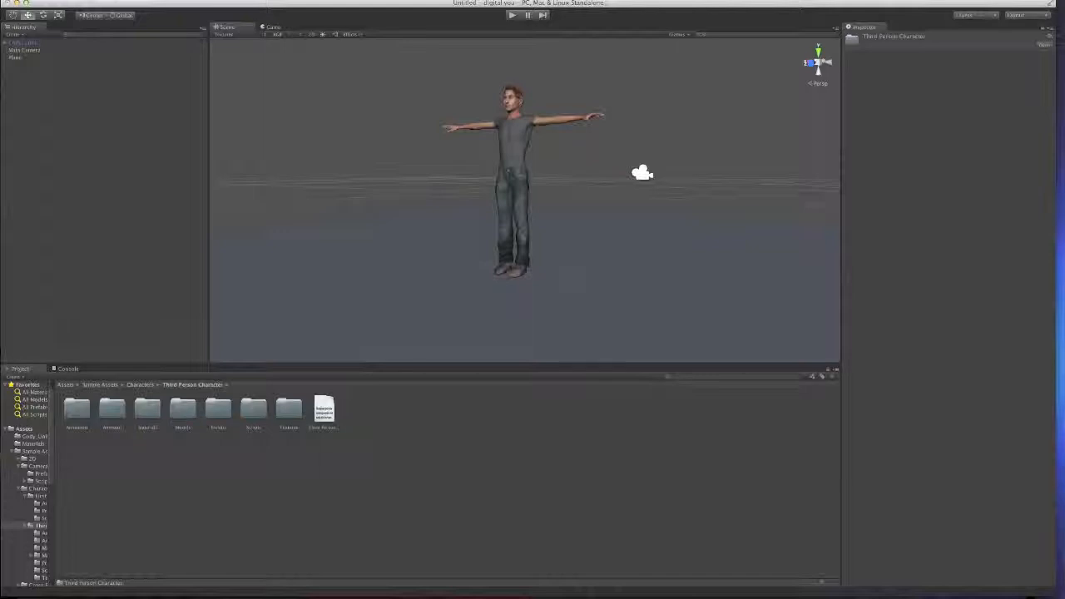
double_click(219, 409)
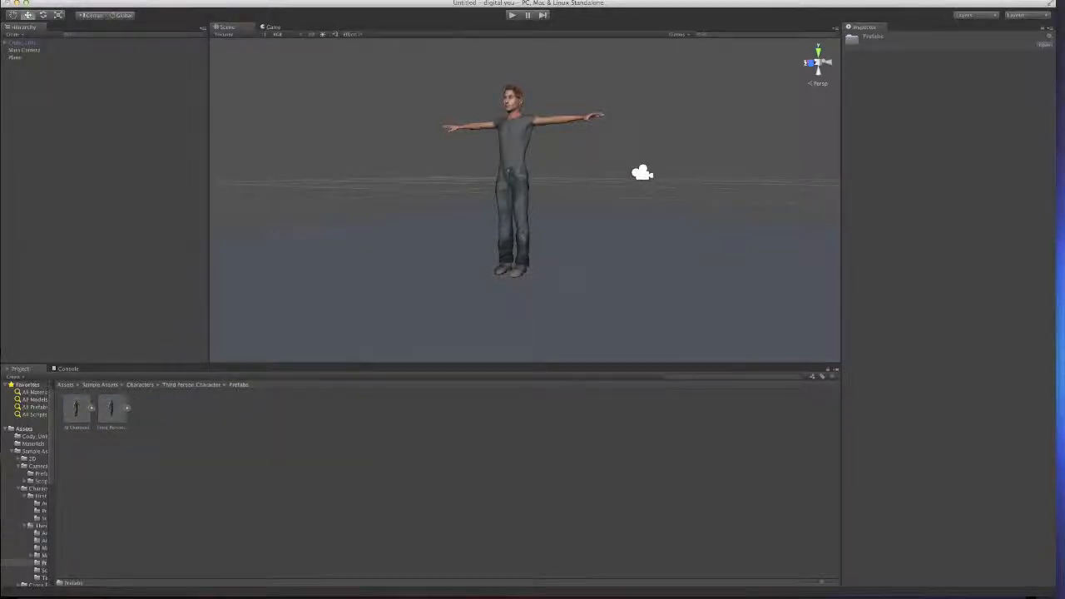
- Add the Third Person Character prefab to the scene hierarchy and reset its Transform to the origin
left_click(67, 417)
left_click(110, 410)
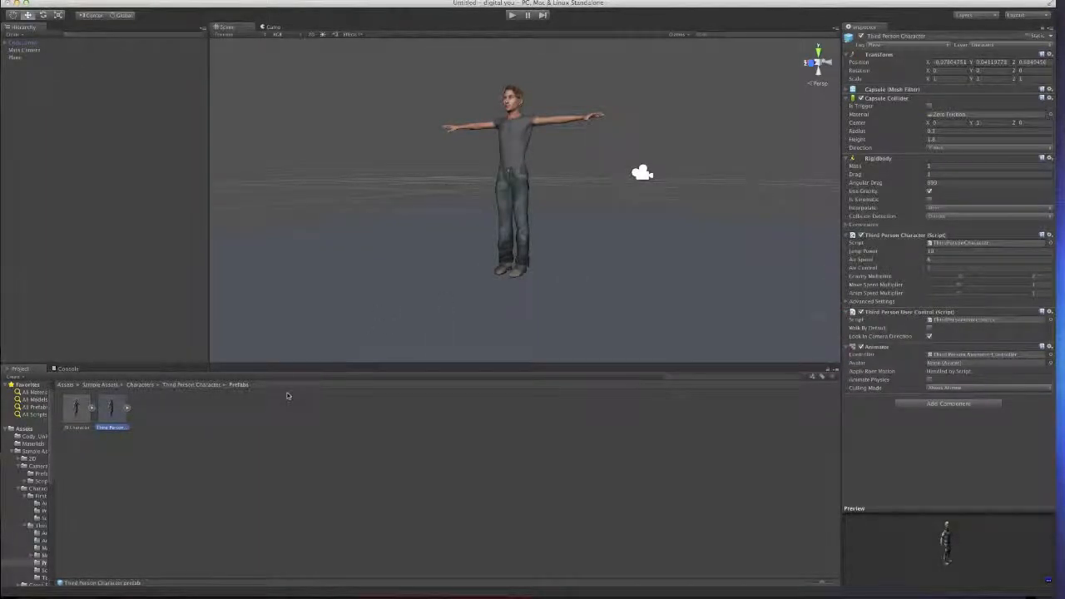
left_click_drag(114, 411, 61, 88)
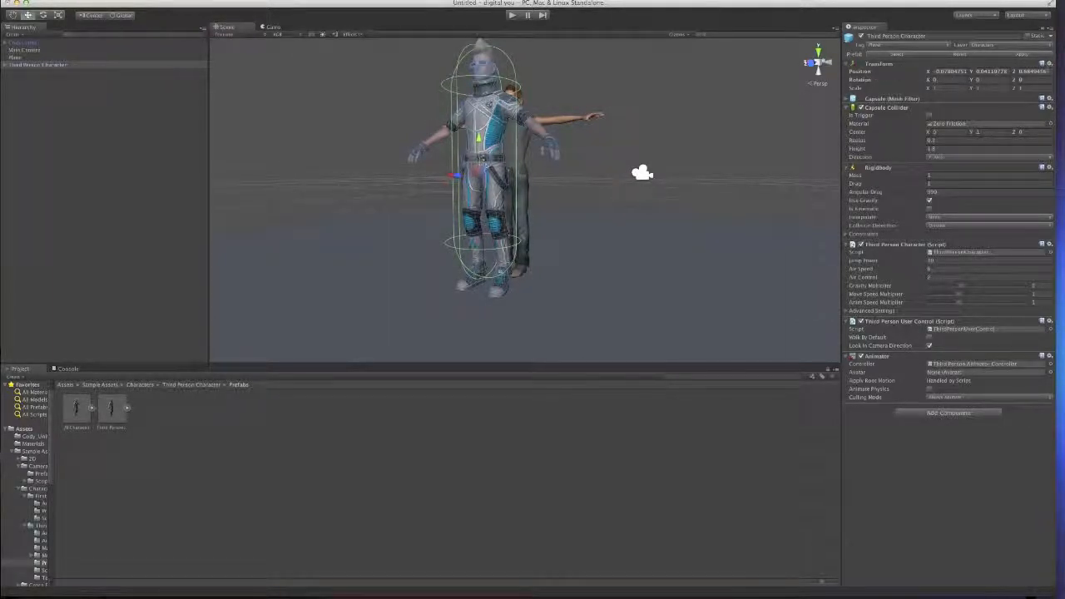
left_click(1052, 65)
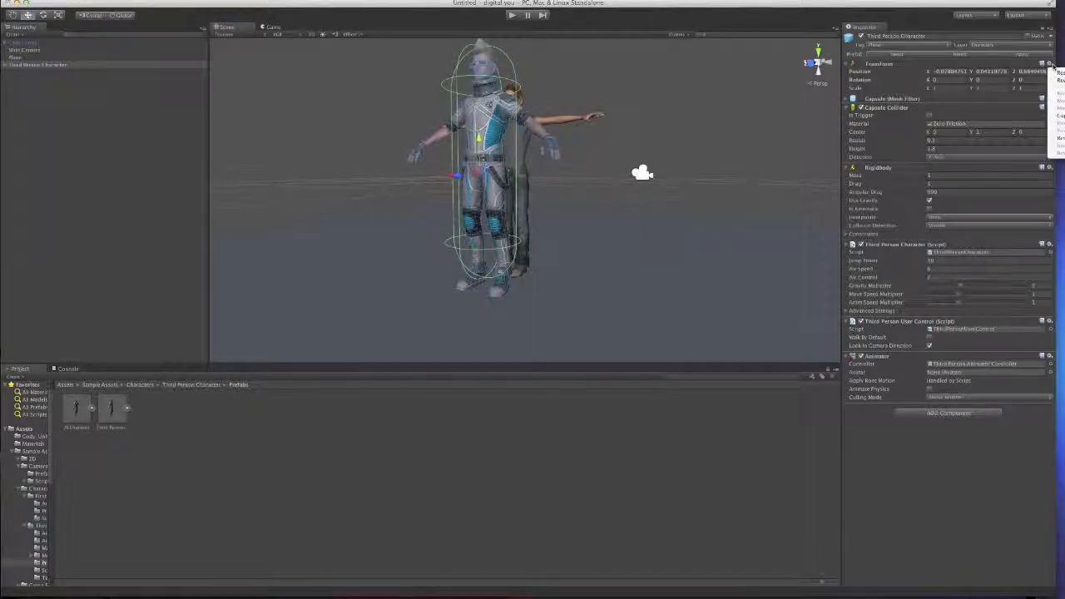
left_click(1057, 73)
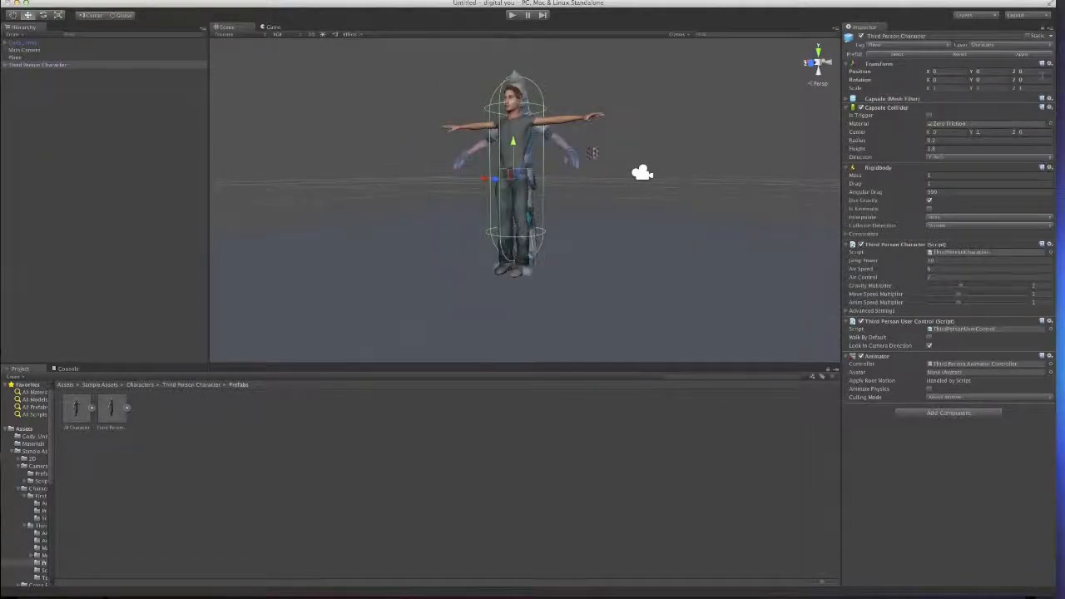
left_click(619, 104)
scroll(575, 159, "up", 2)
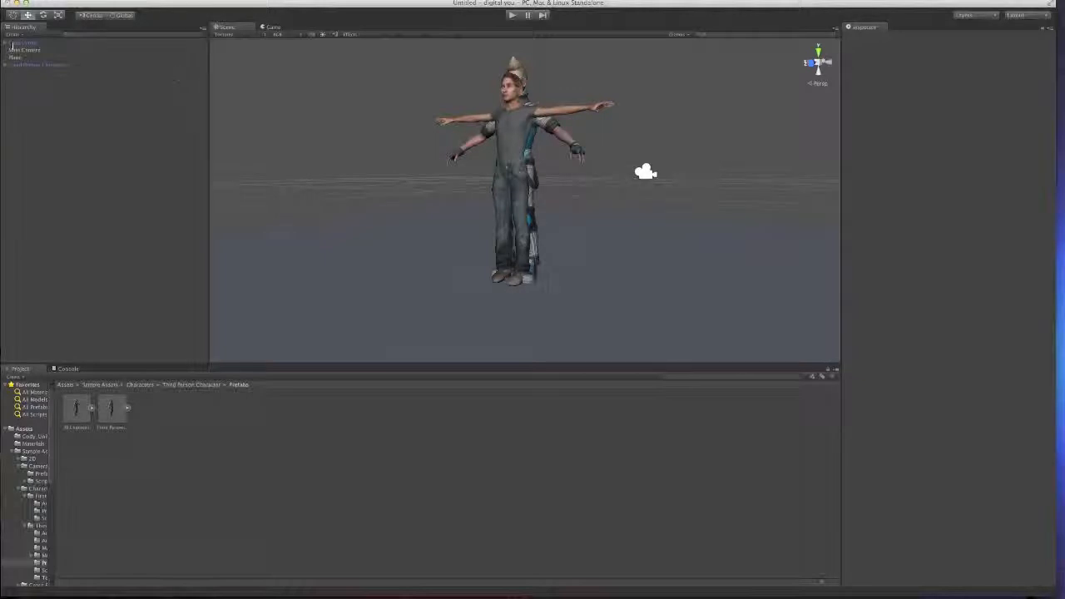
- Select Third Person Character in the hierarchy and compare its body and capsule collider with the Cody model in the Scene view
left_click(37, 64)
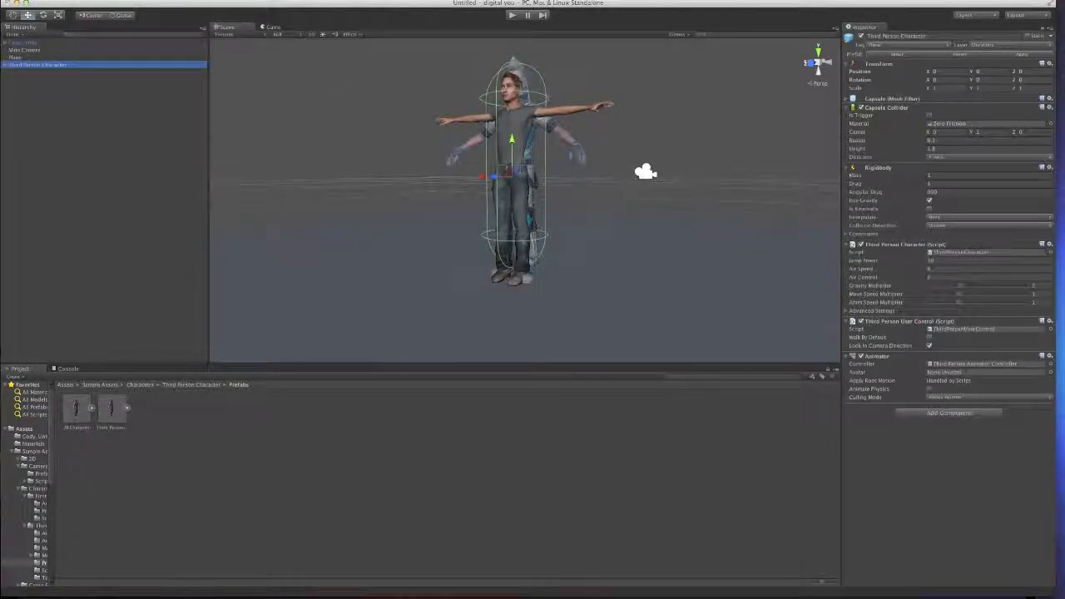
scroll(640, 160, "up", 5)
scroll(641, 160, "down", 3)
middle_click_drag(640, 161, 612, 209)
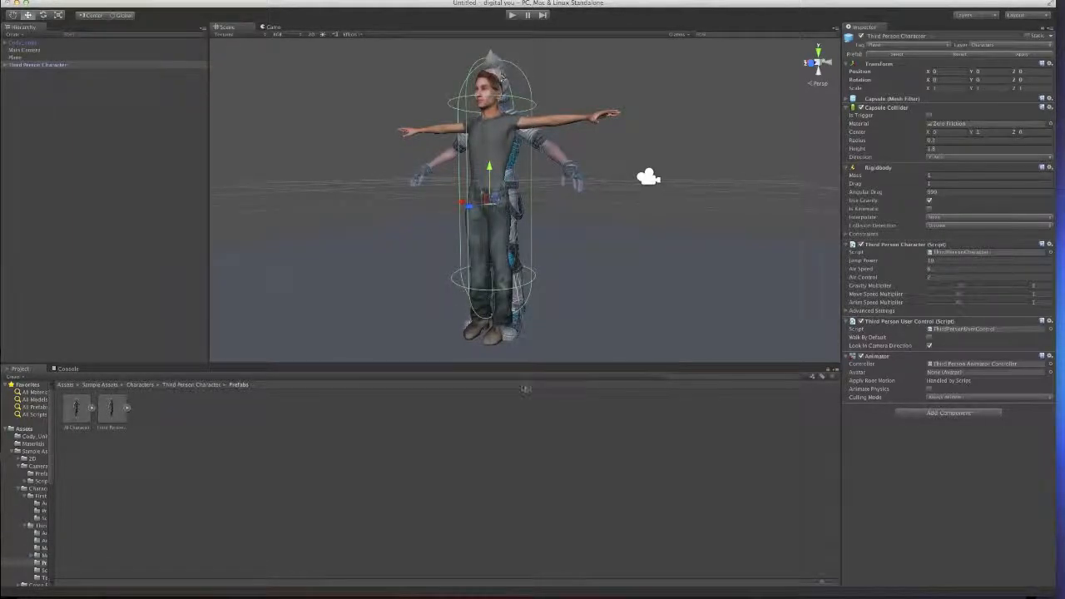
middle_click_drag(509, 310, 492, 279)
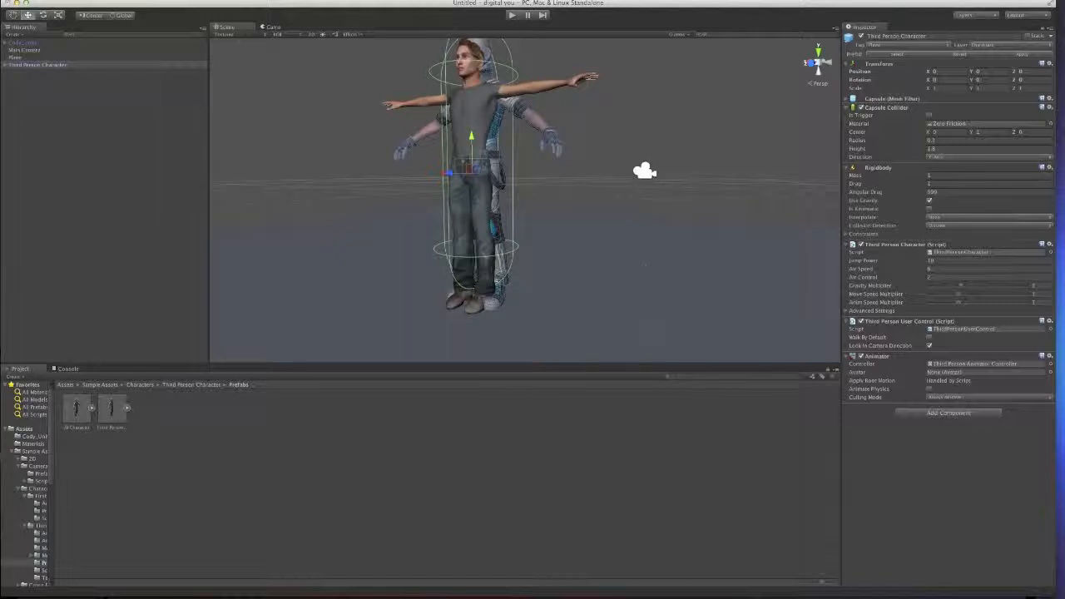
- Expand Third Person Character in the hierarchy and deactivate its Ethan child model
scroll(782, 185, "down", 4)
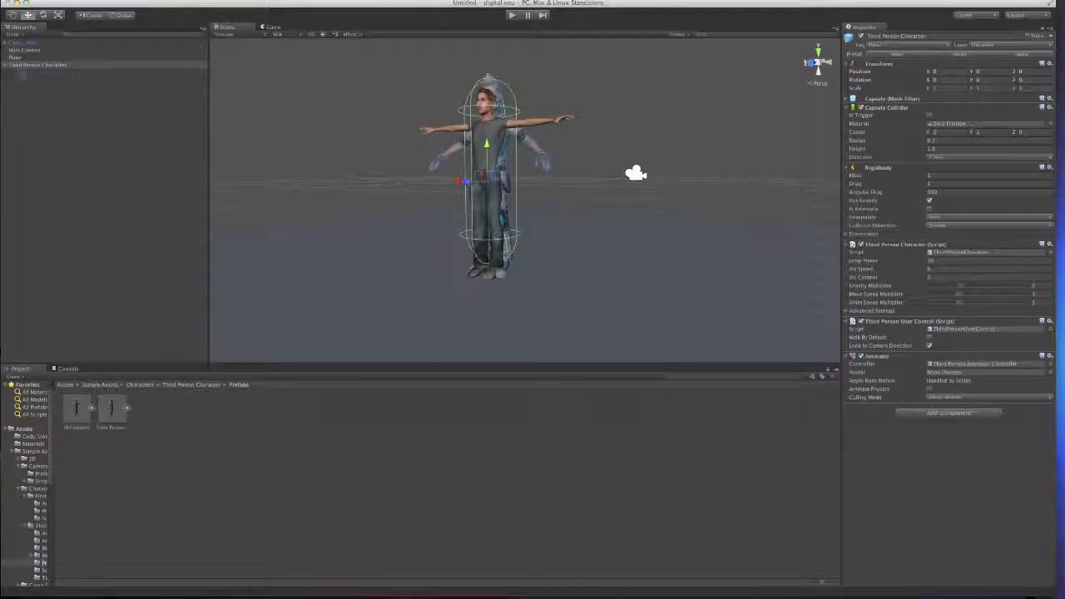
left_click(7, 65)
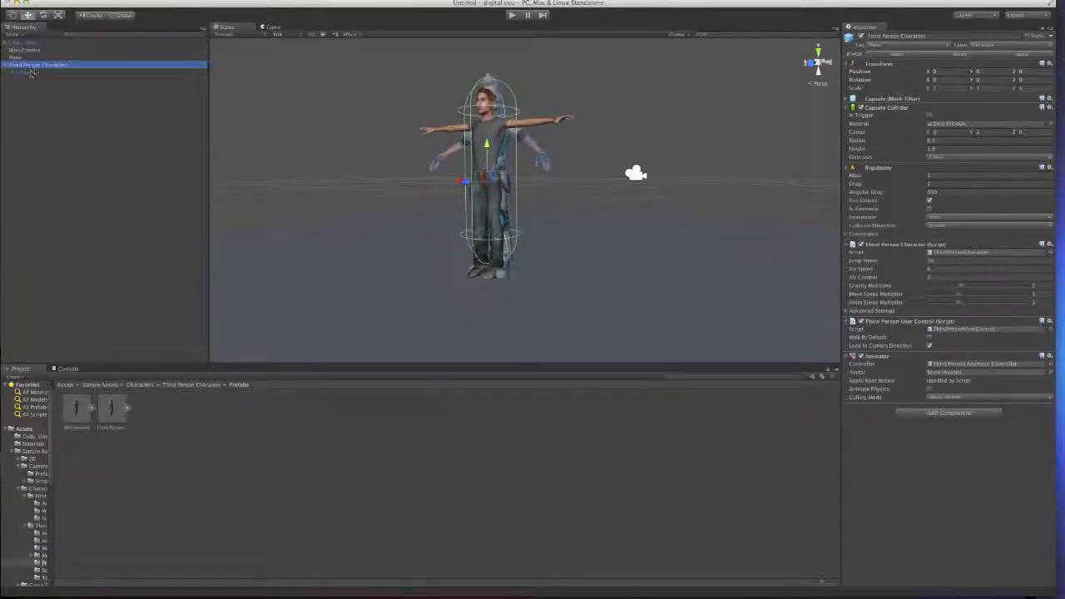
left_click(25, 74)
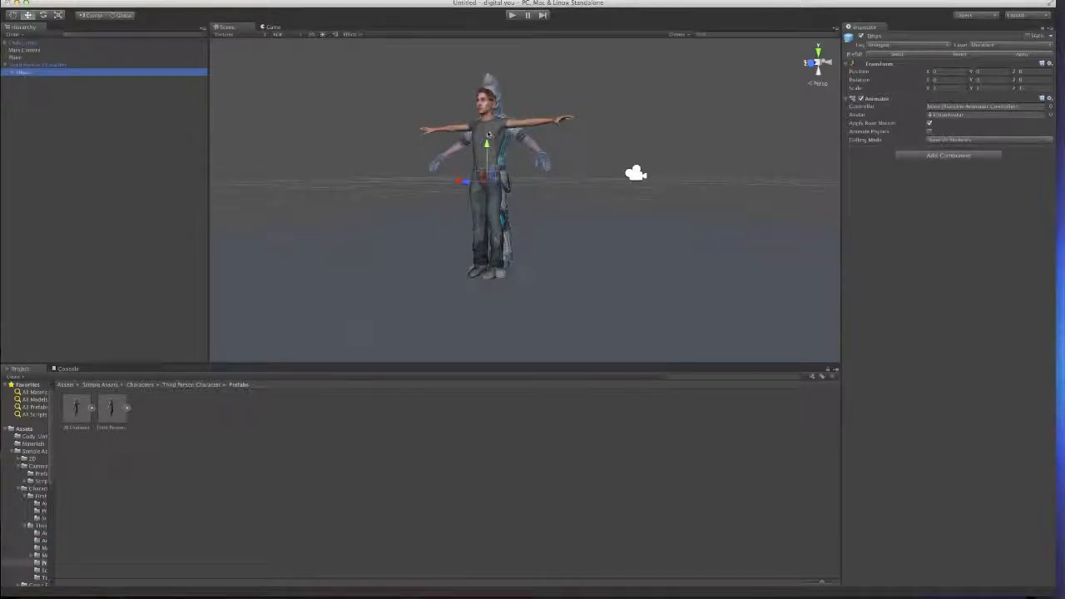
left_click(27, 75)
left_click(45, 82)
left_click(26, 74)
left_click(861, 37)
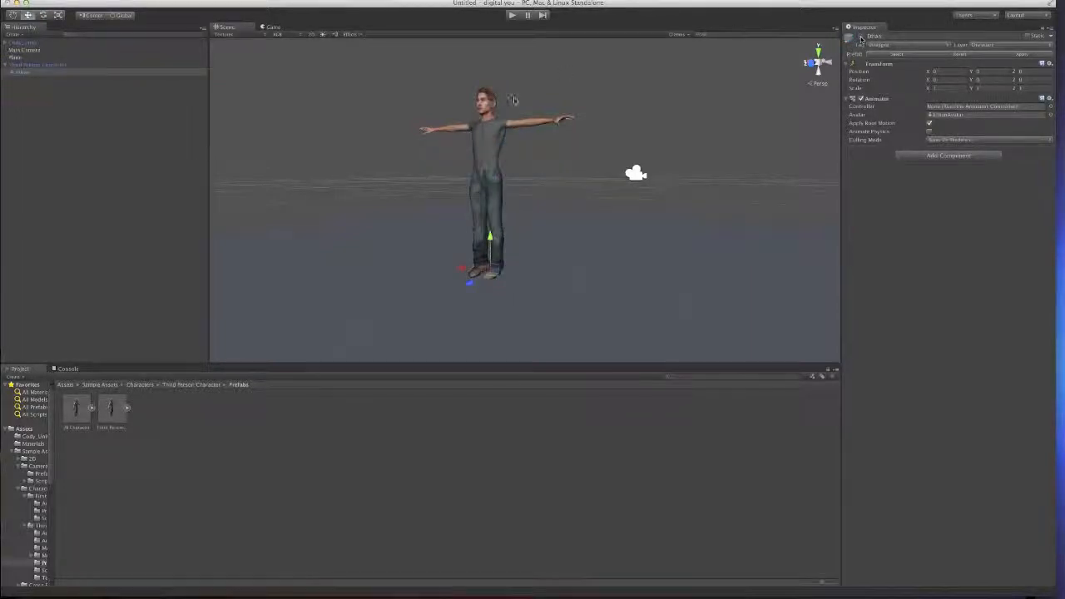
- Make Cody_Unity a child of Third Person Character and check the parent's components against both child models
left_click(19, 66)
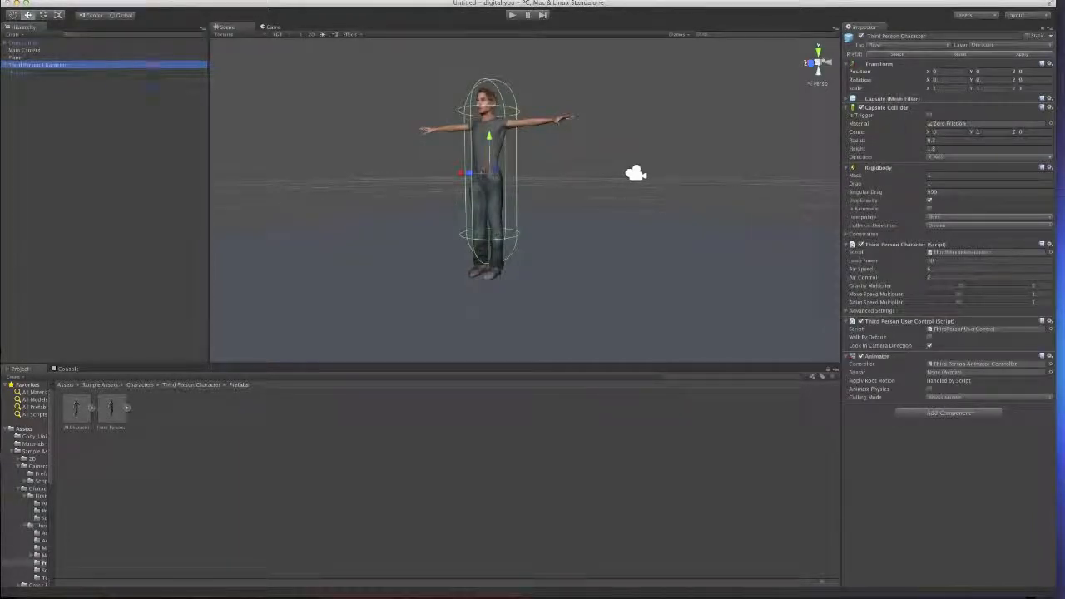
left_click(23, 74)
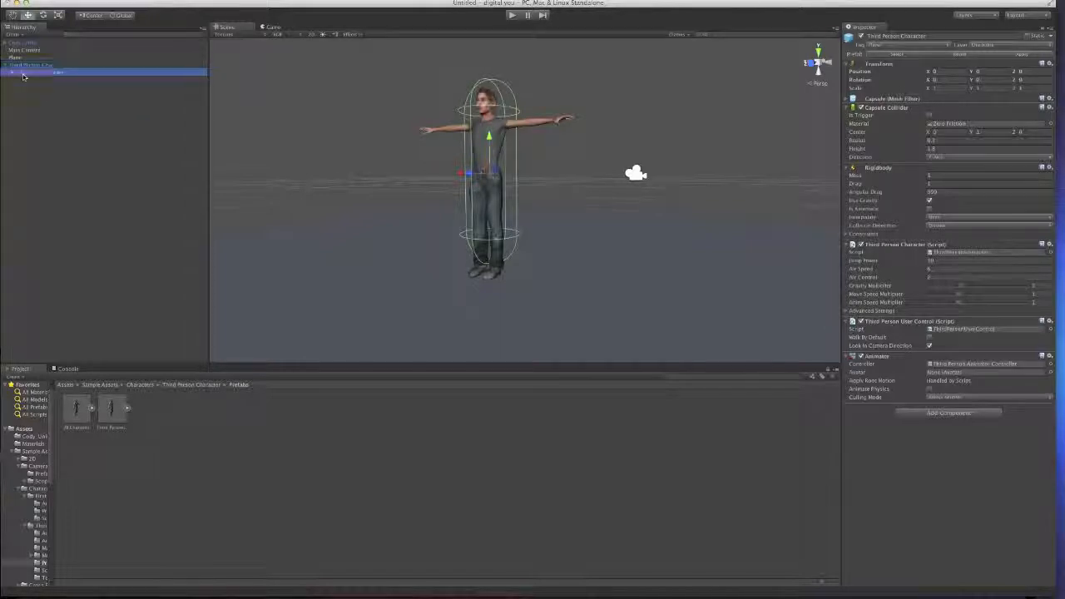
left_click(25, 68)
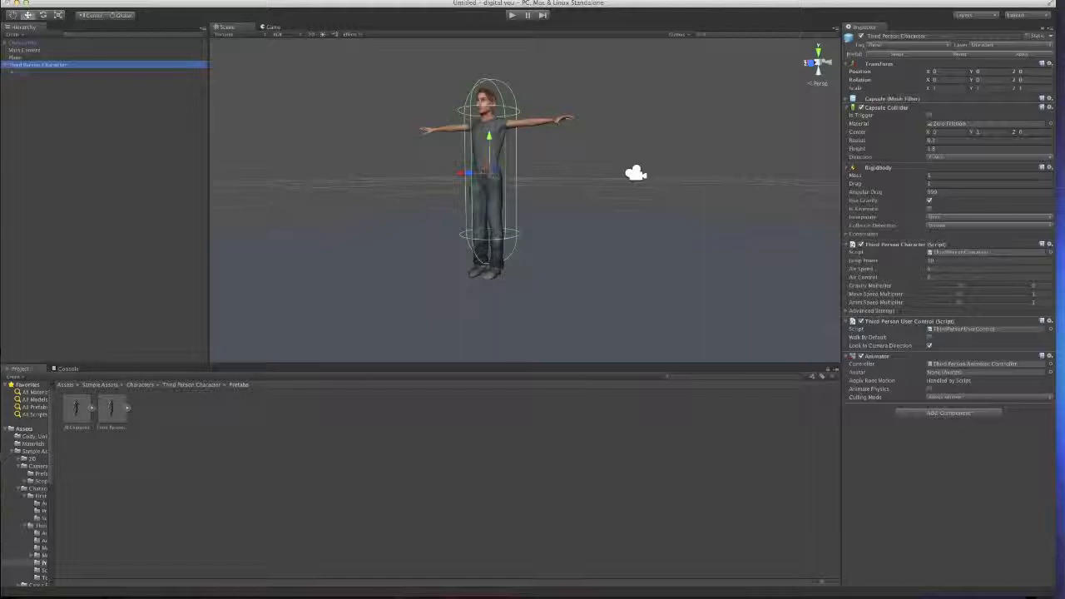
left_click(22, 43)
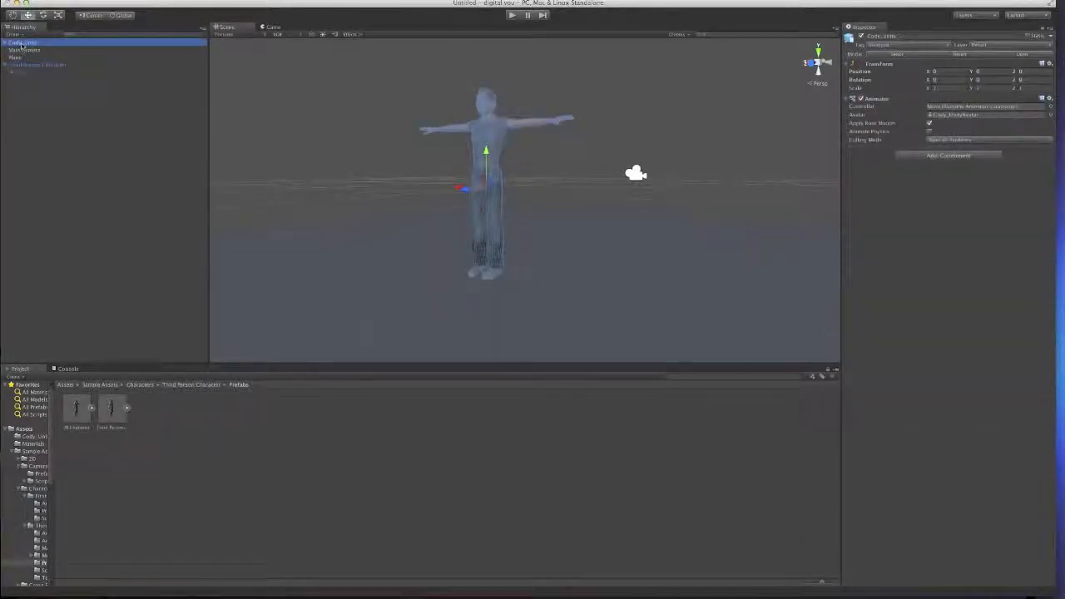
left_click_drag(25, 43, 55, 66)
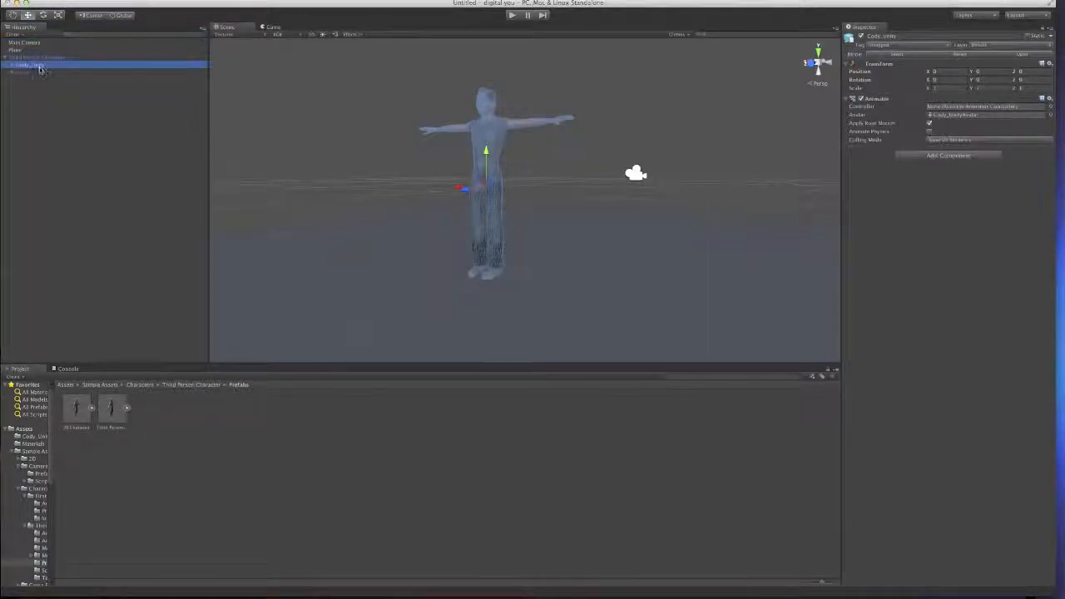
left_click(25, 73)
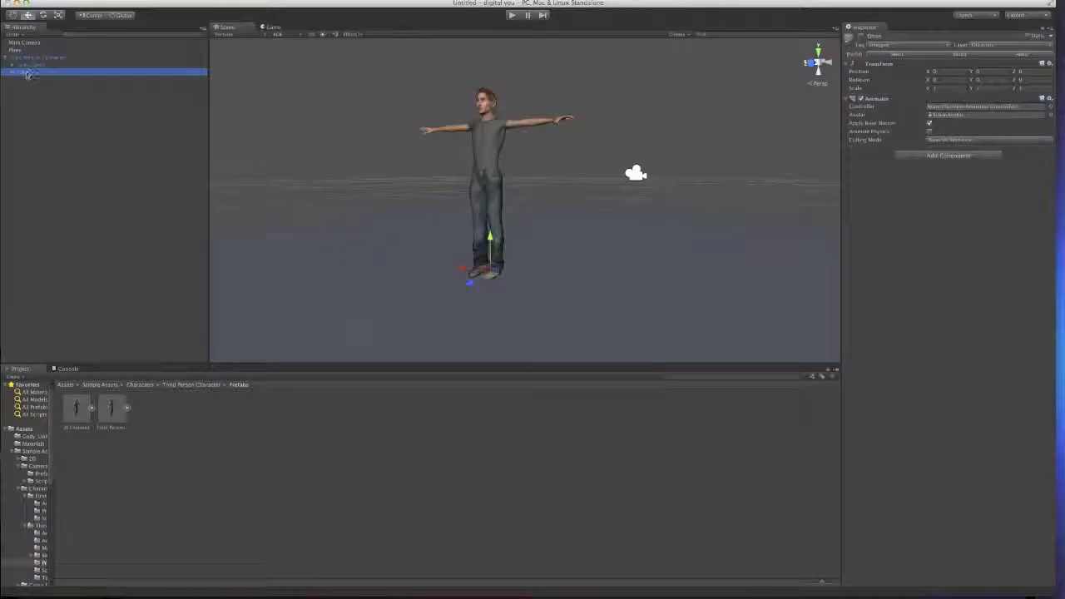
left_click(29, 57)
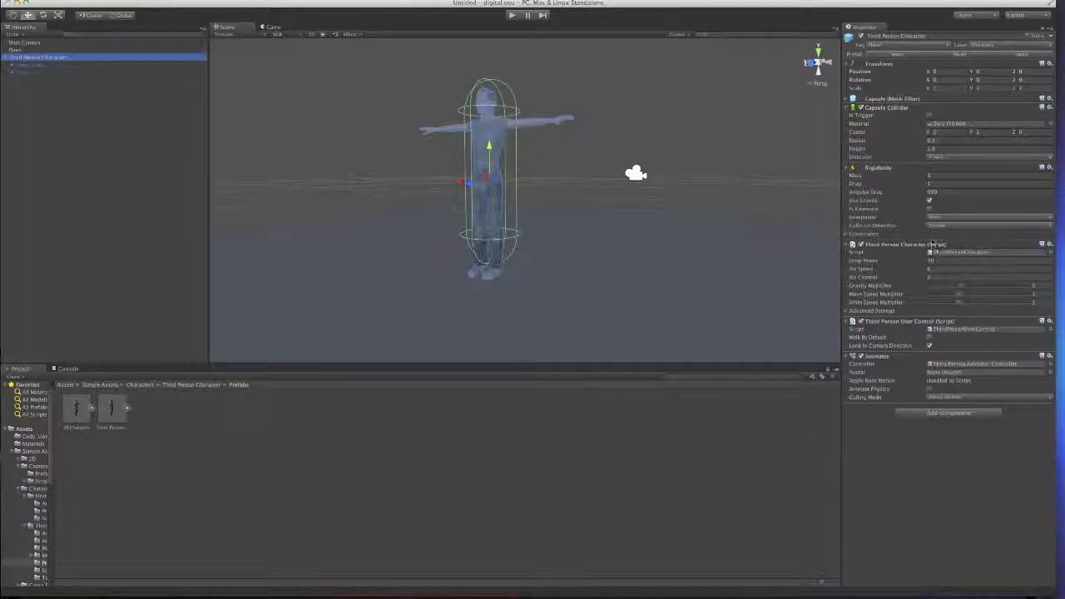
left_click(492, 133)
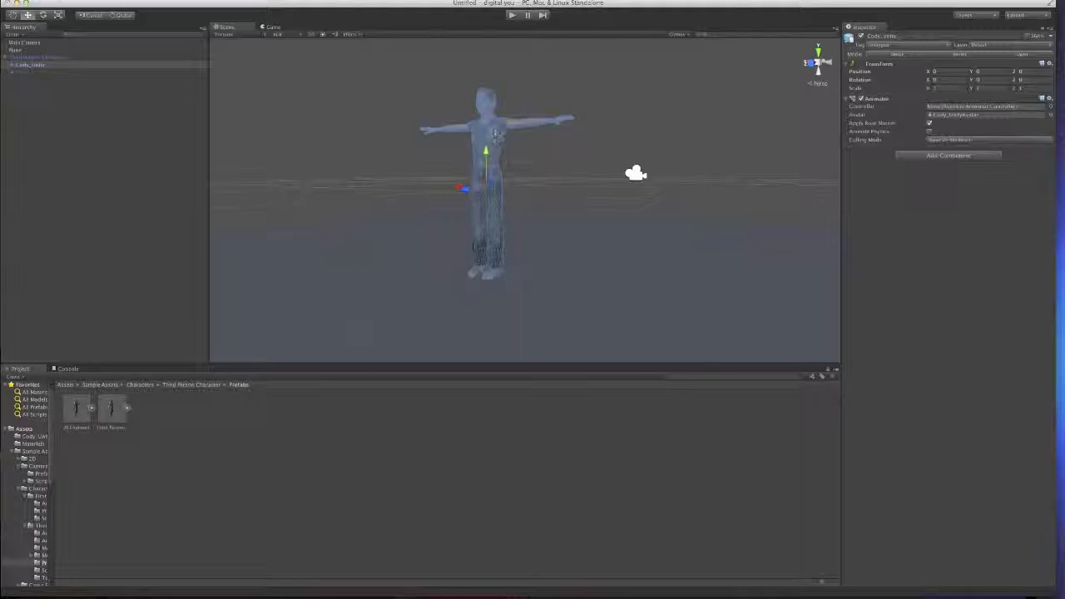
- Test the scene in Play mode by walking the character around the plane in different directions, and stop playback
left_click(514, 99)
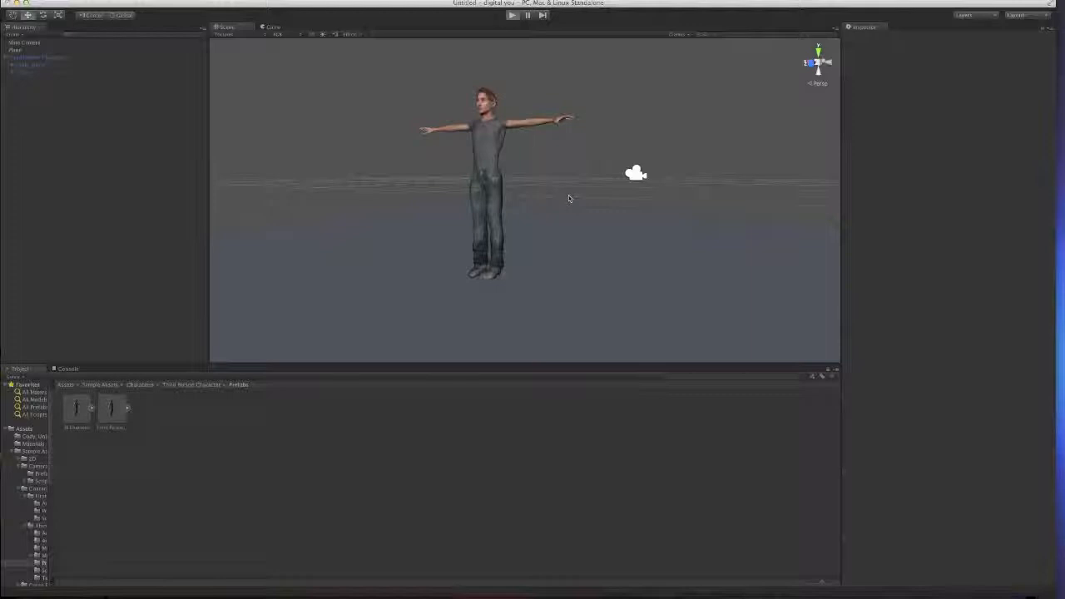
key("super+p")
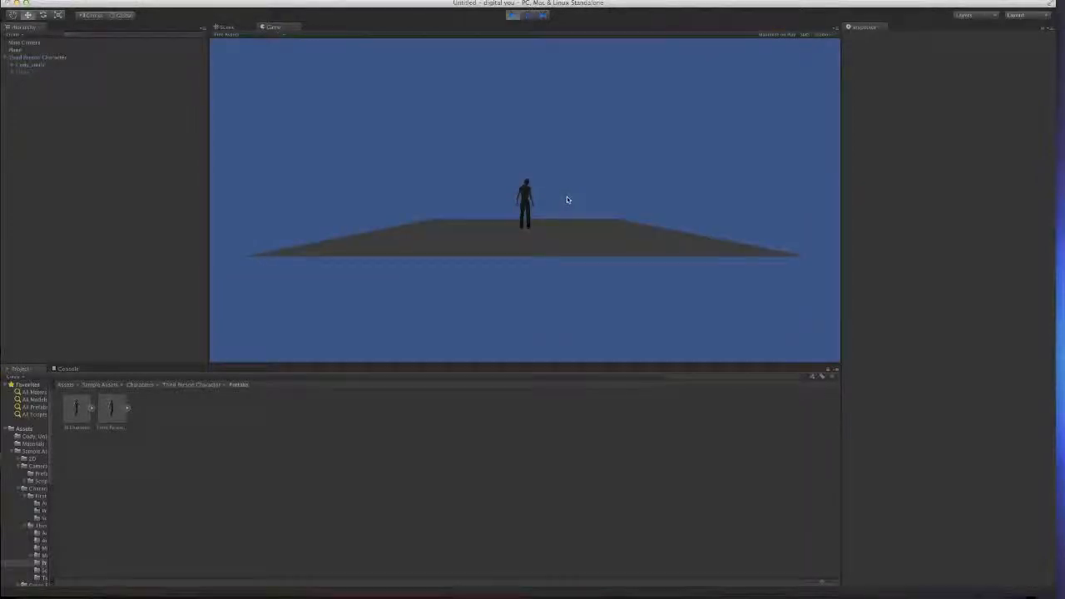
key("Left")
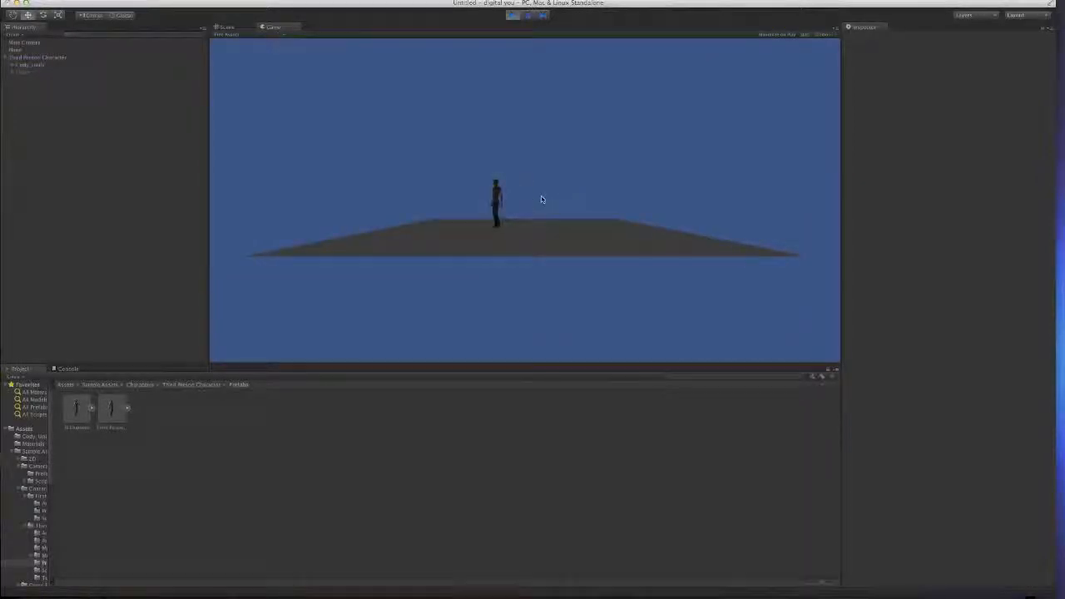
key("Right")
key("Right")
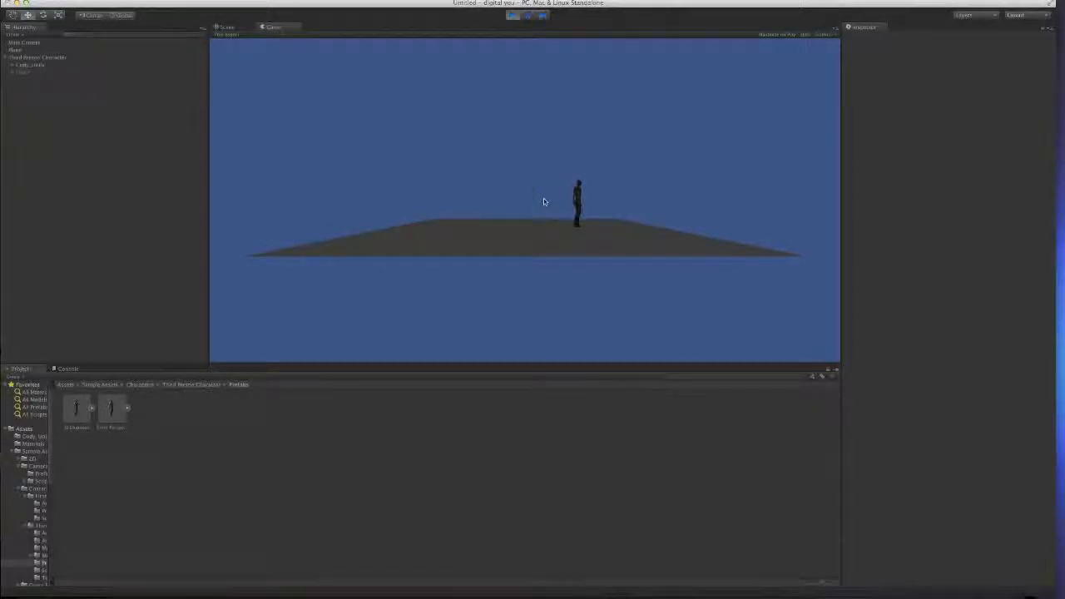
key("Right")
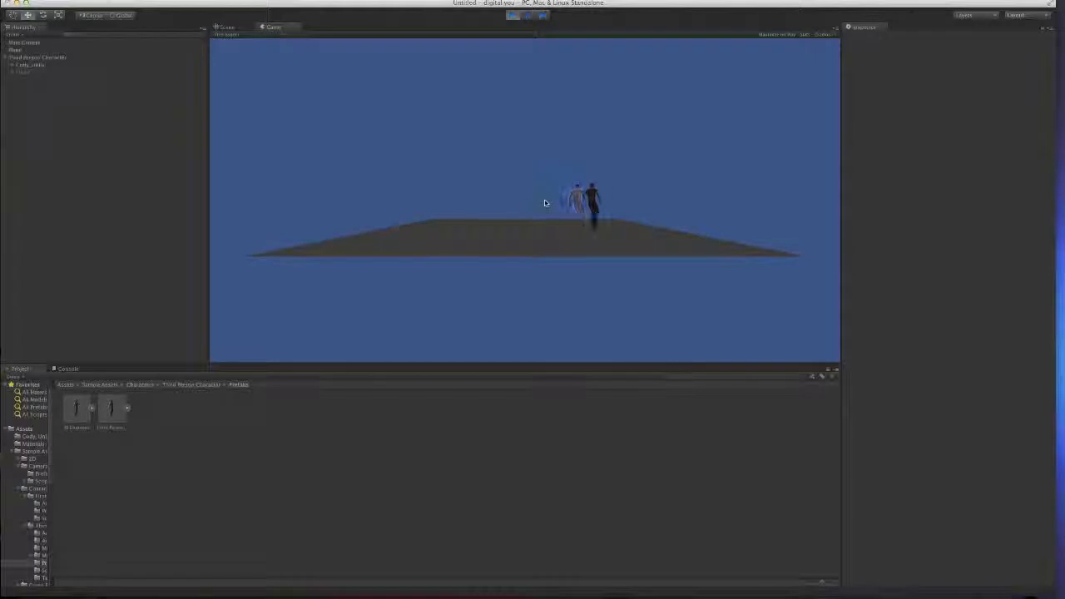
key("Left")
key("Right")
key("Left")
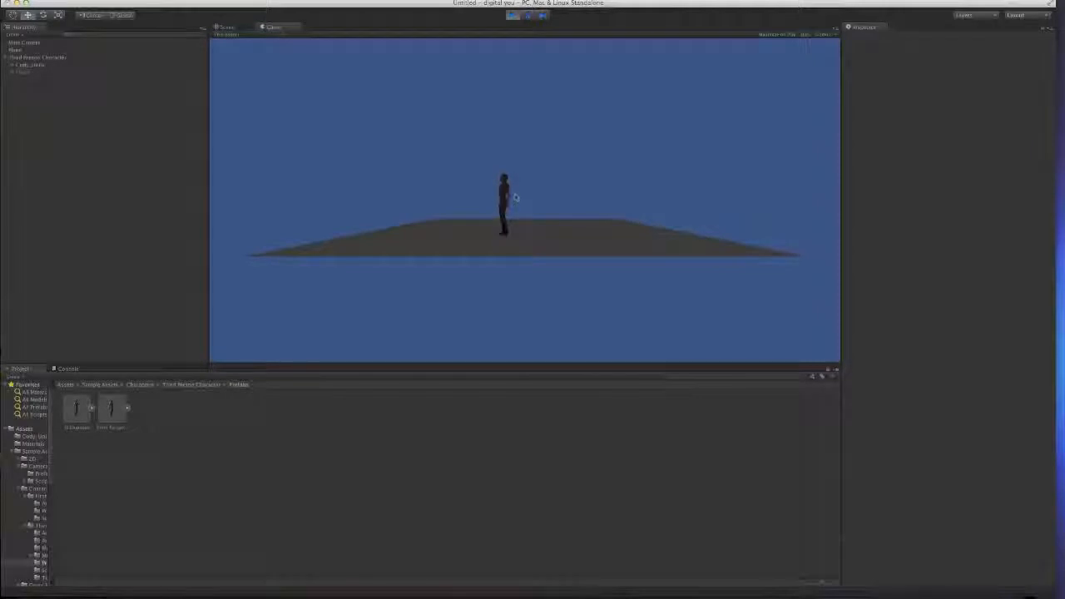
key("Up")
key("Right")
left_click(512, 15)
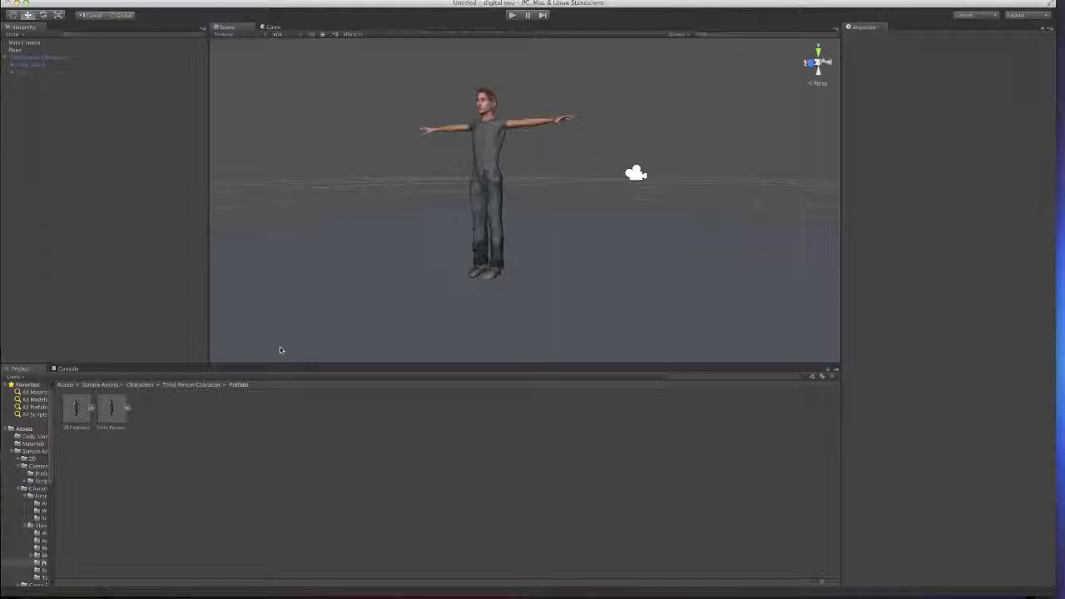
- Add the Free Look Camera Rig prefab from Sample Assets > Cameras > Prefabs to the scene hierarchy
left_click(12, 451)
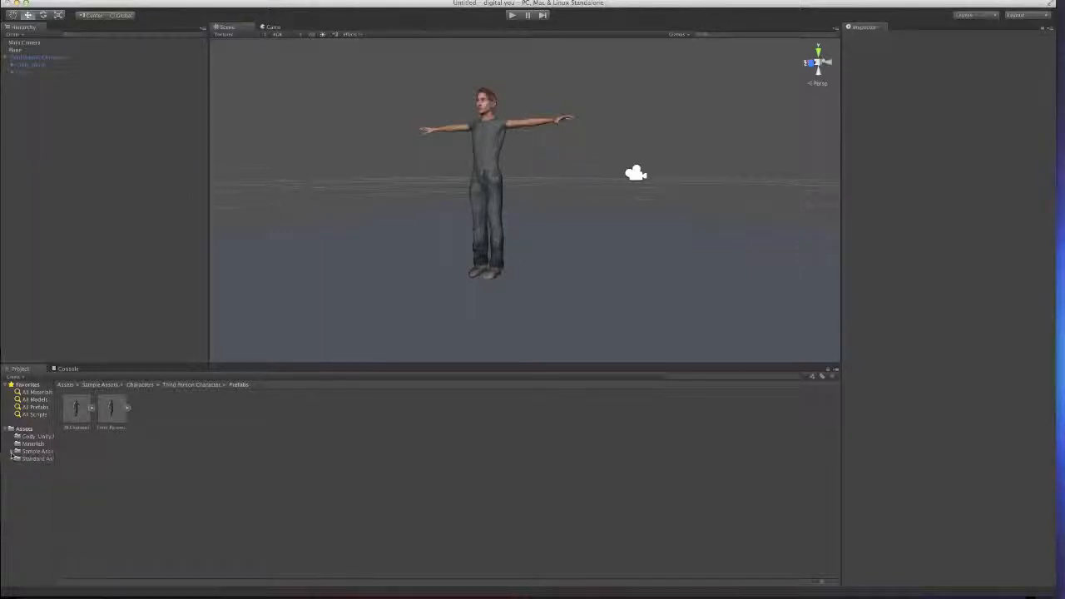
left_click(37, 452)
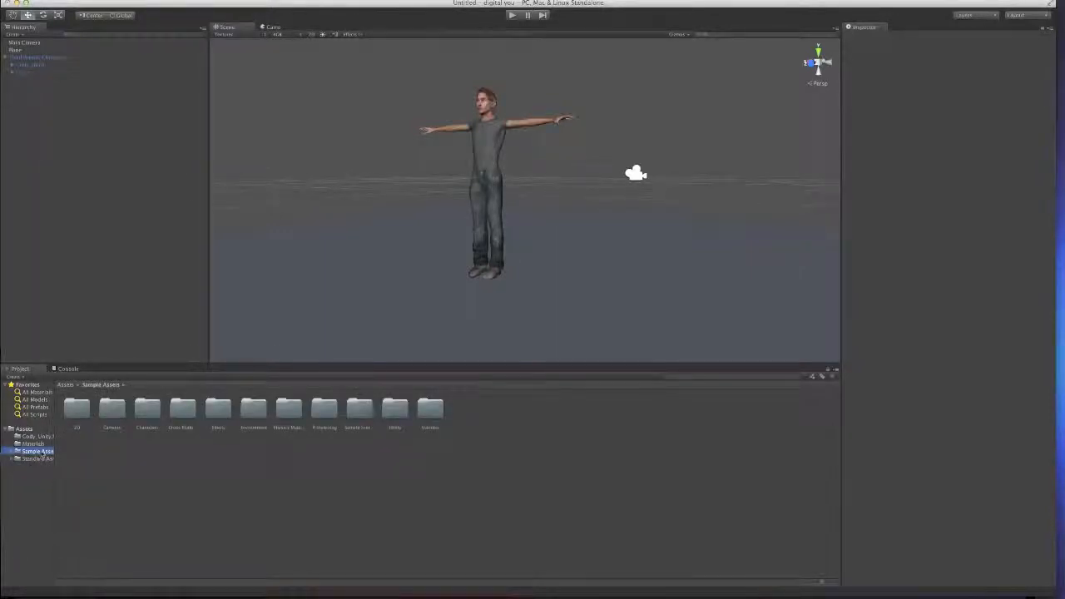
double_click(113, 410)
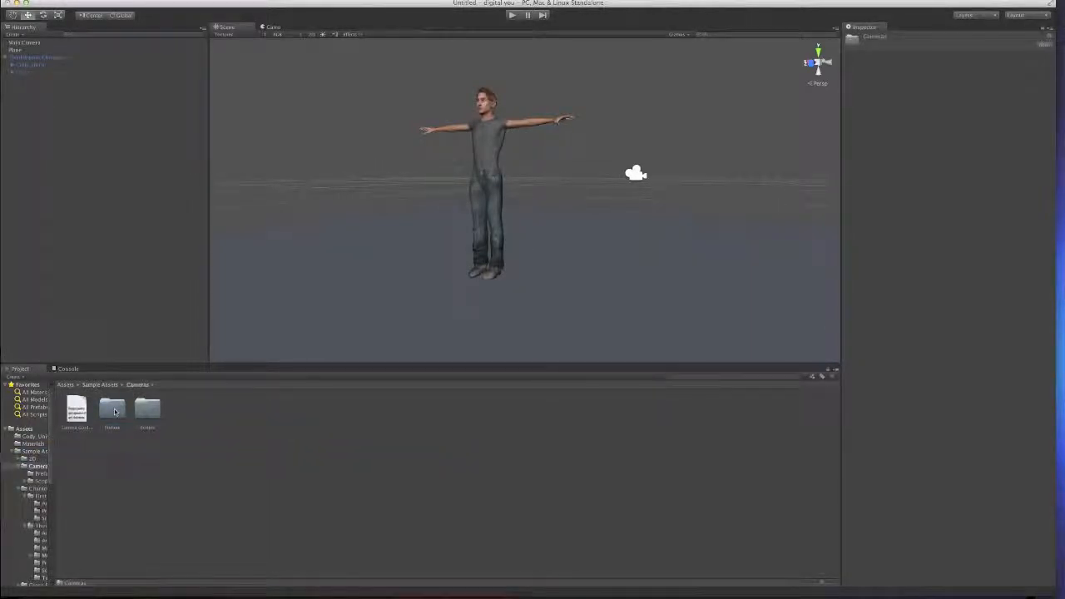
double_click(115, 411)
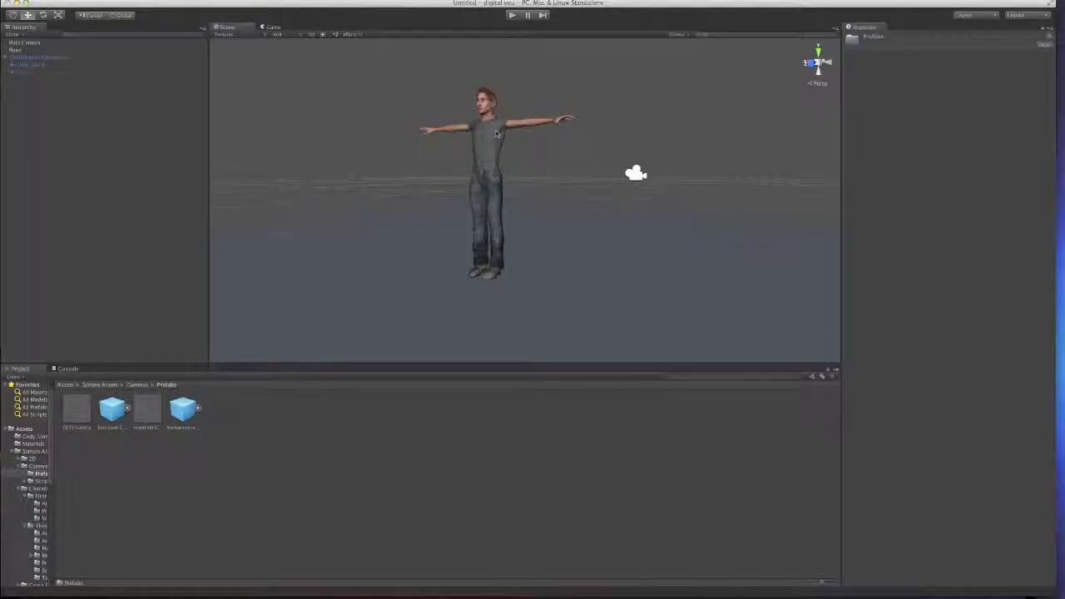
left_click_drag(111, 410, 121, 187)
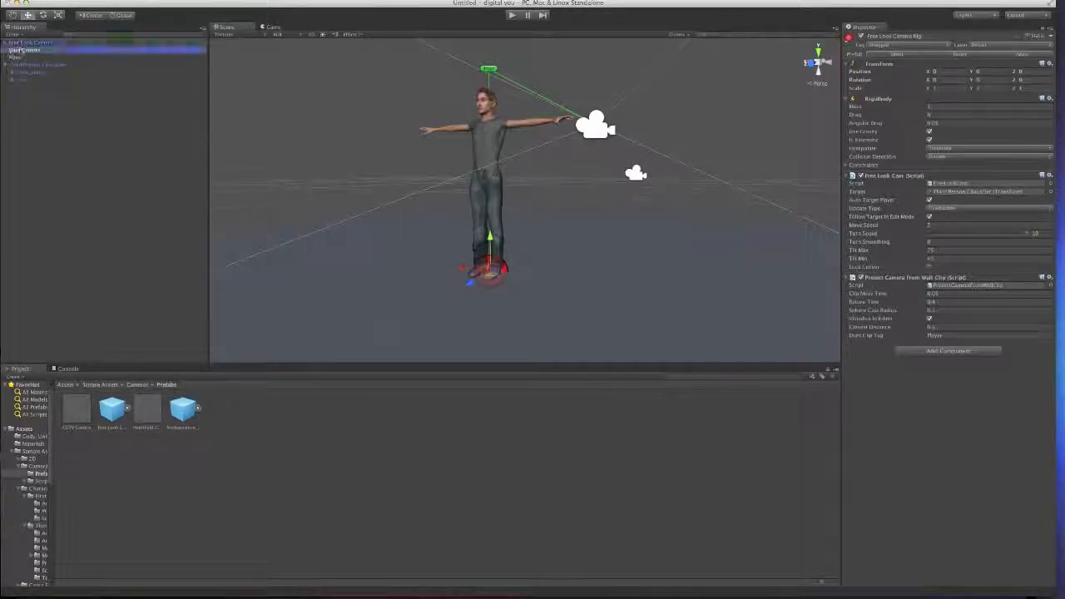
- Delete the Main Camera from the scene hierarchy
left_click(22, 50)
right_click(28, 51)
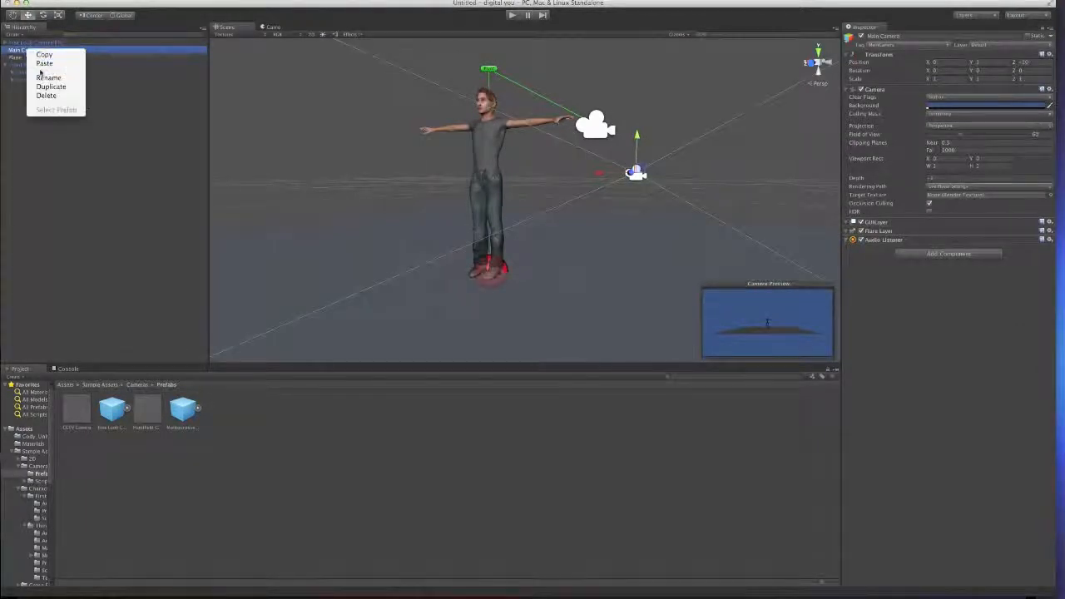
left_click(45, 95)
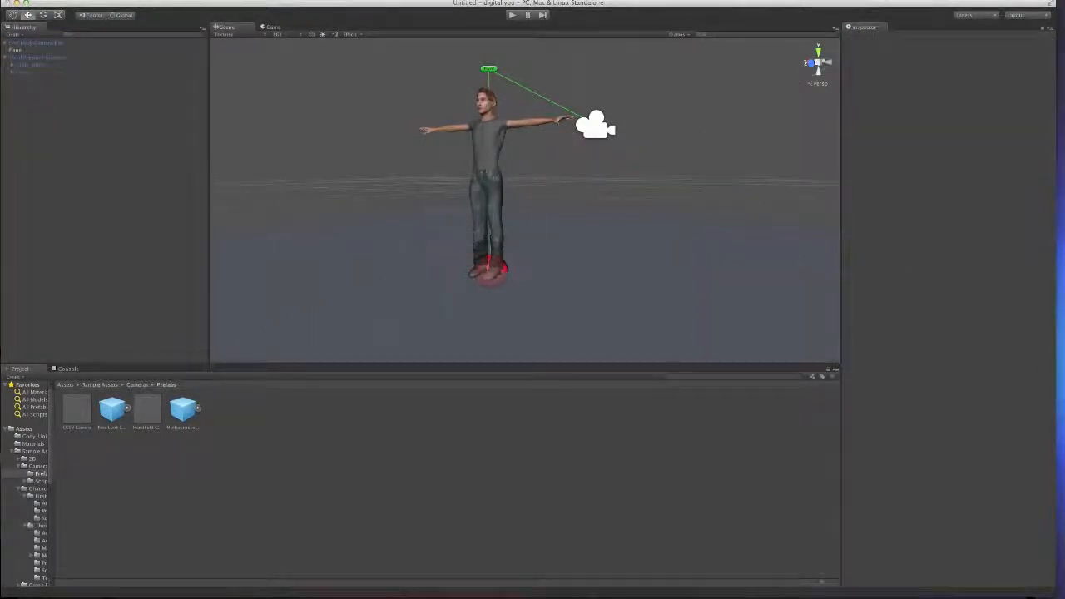
- Assign Third Person Character as the Target of the Free Look Cam script on Free Look Camera Rig
left_click(588, 123)
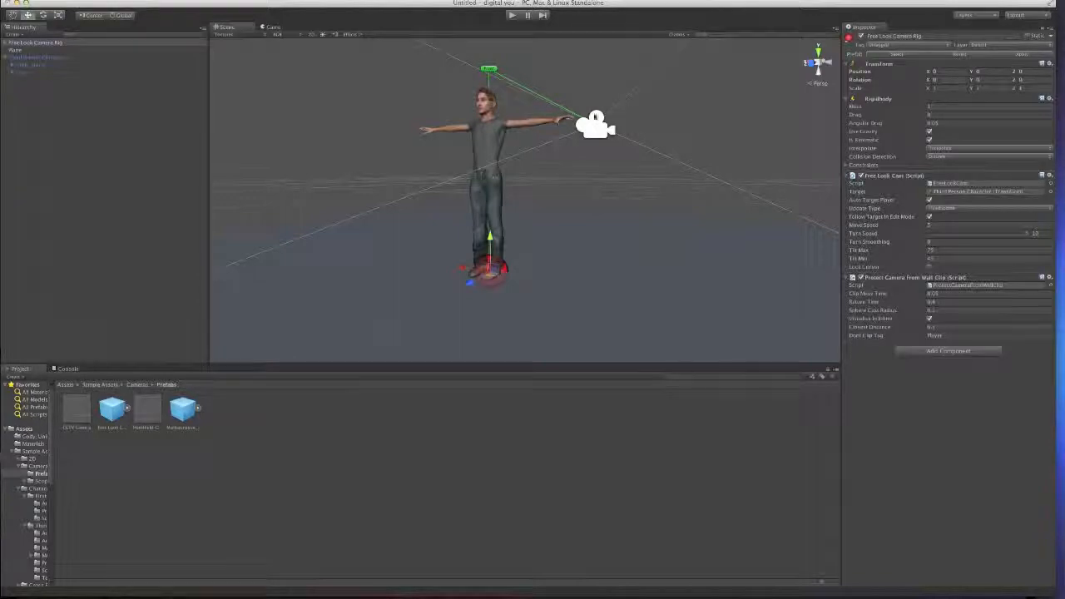
left_click(31, 57)
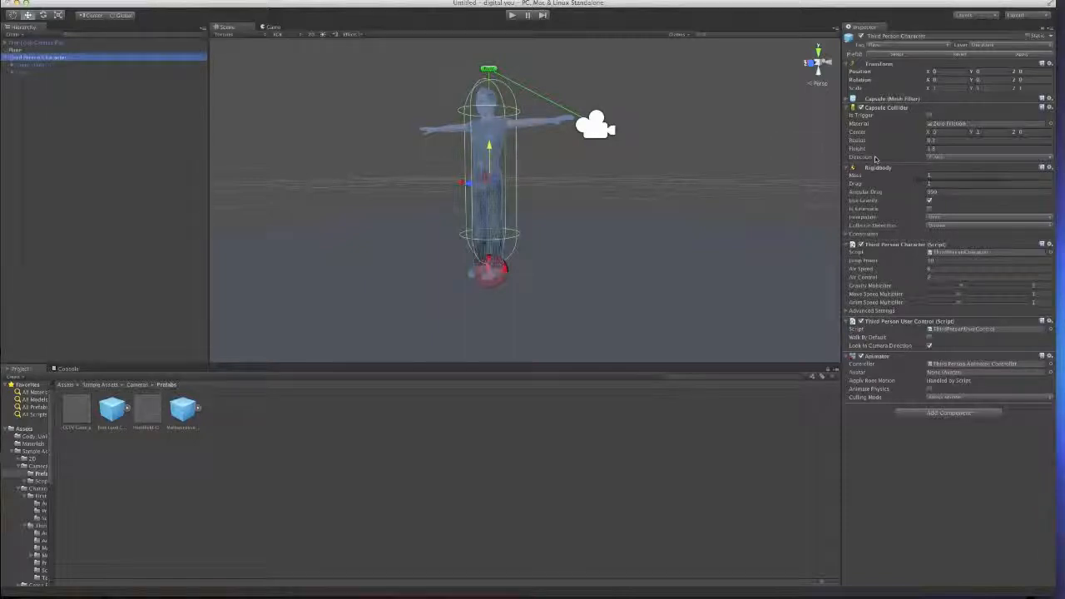
left_click(39, 43)
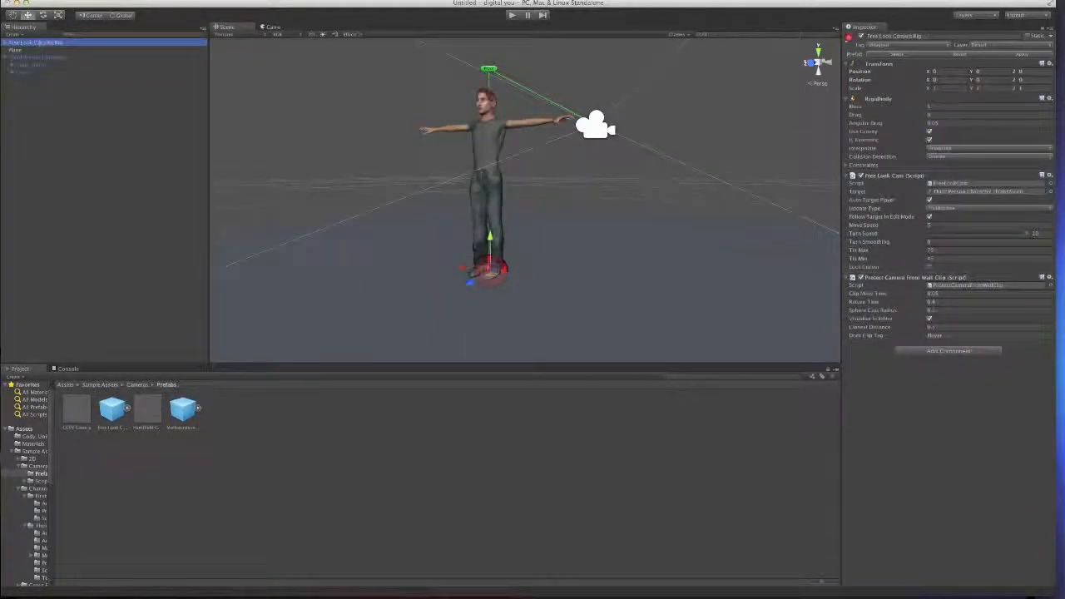
left_click_drag(30, 58, 946, 193)
left_click(556, 210)
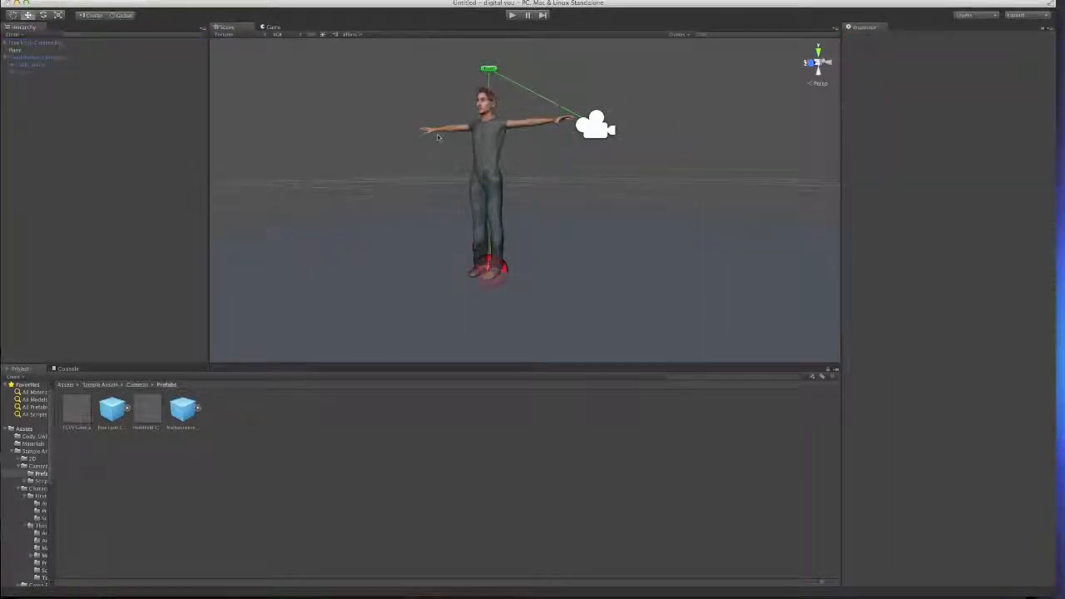
- Create a directional light in the scene
left_click(128, 1)
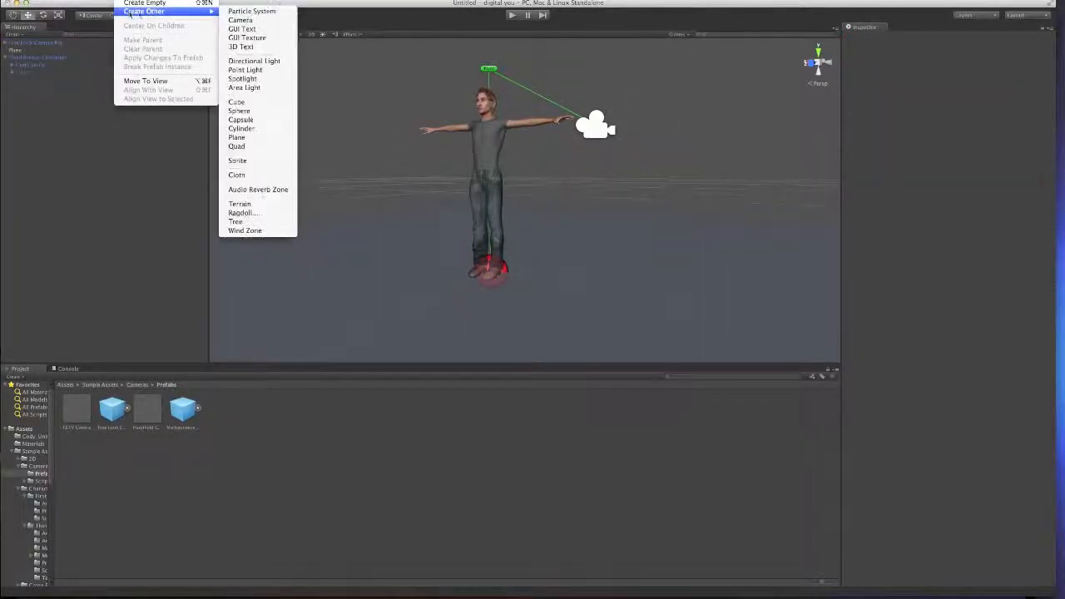
mouse_move(146, 11)
left_click(245, 60)
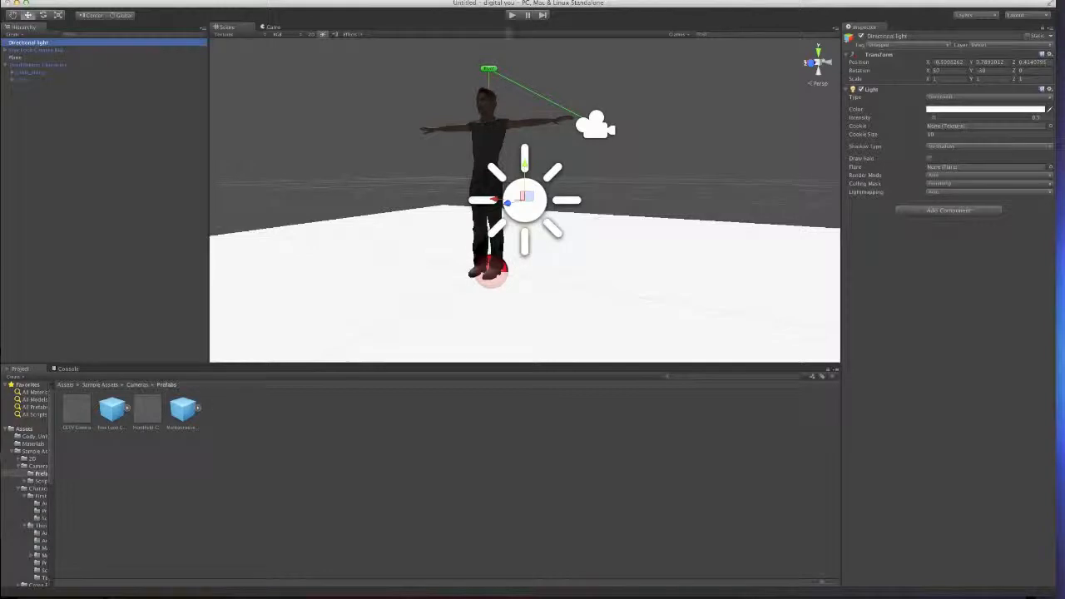
- Play-test the scene by walking and turning the character around the plane, and stop the game
left_click(512, 15)
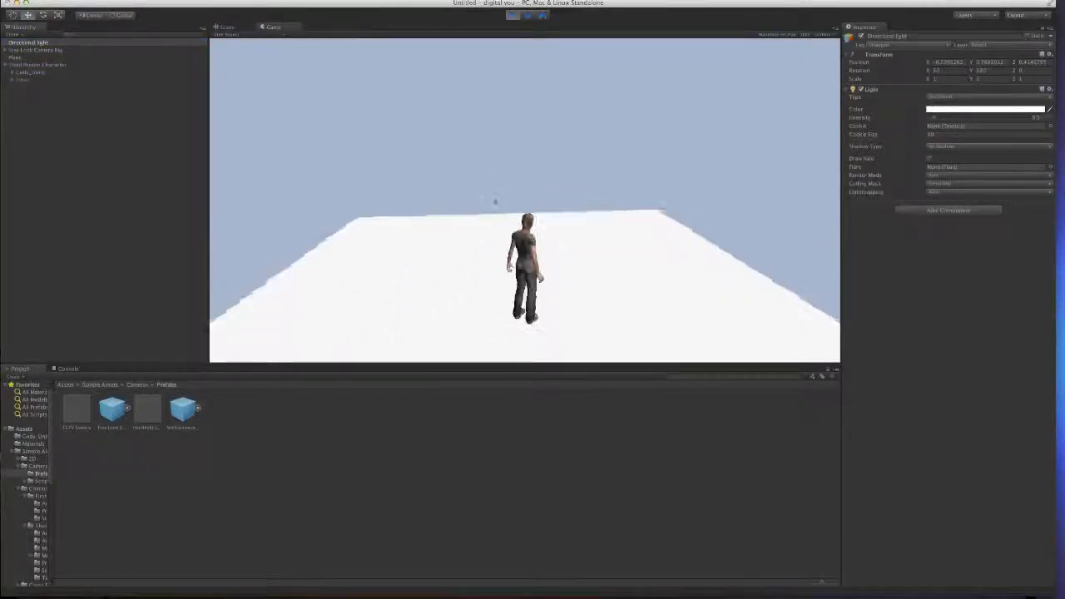
key("w")
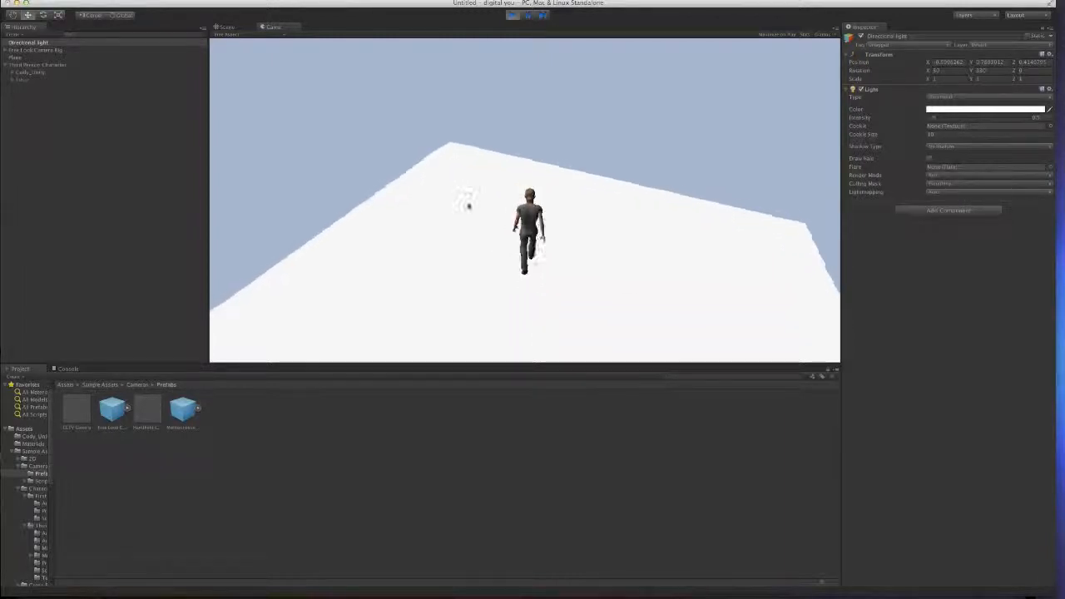
key("d")
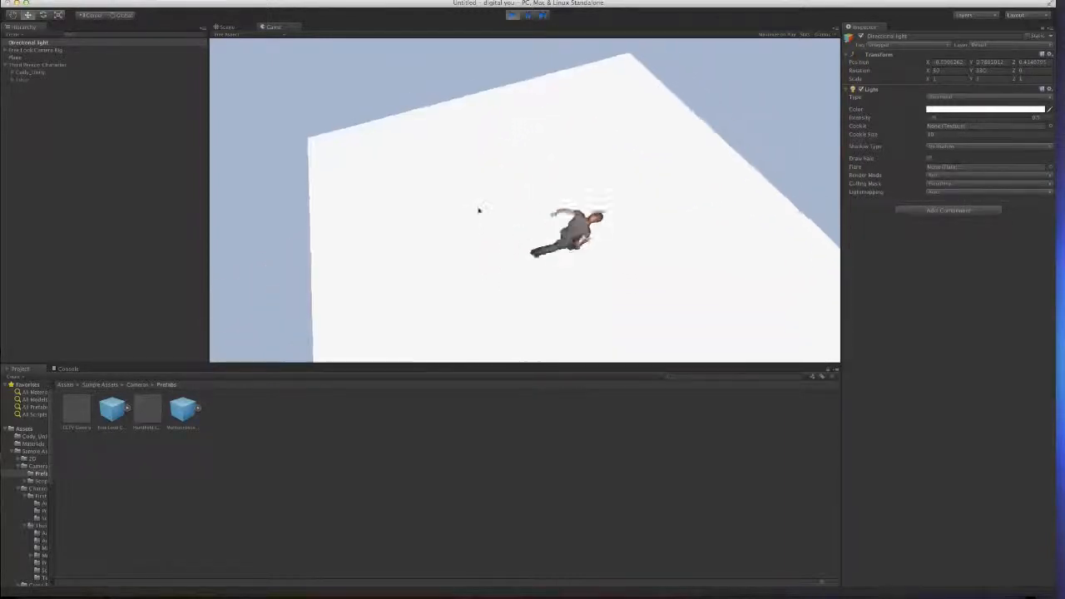
key("w")
key("a")
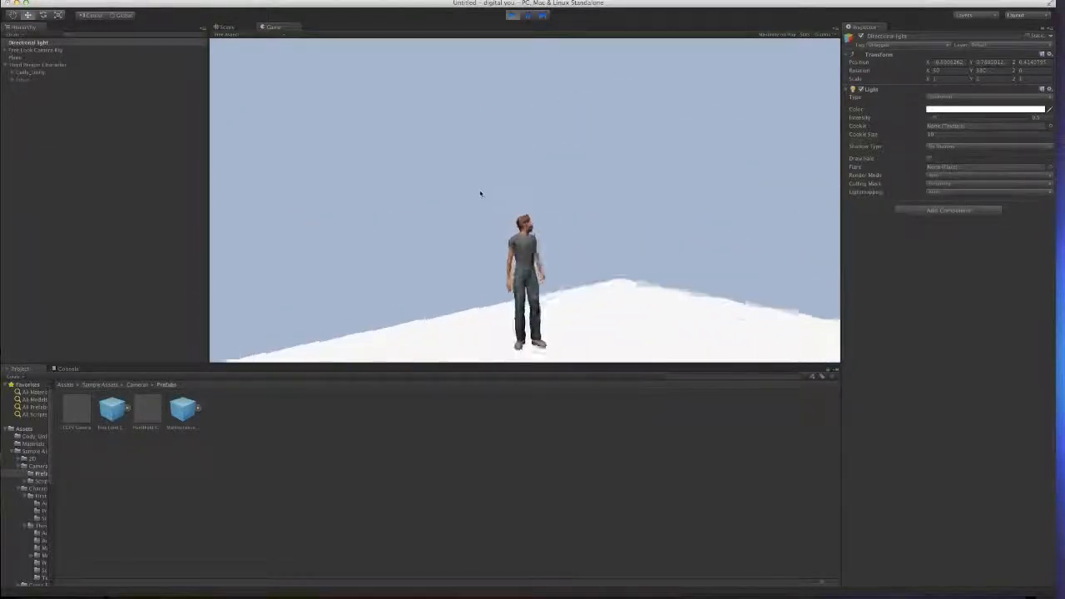
key("w")
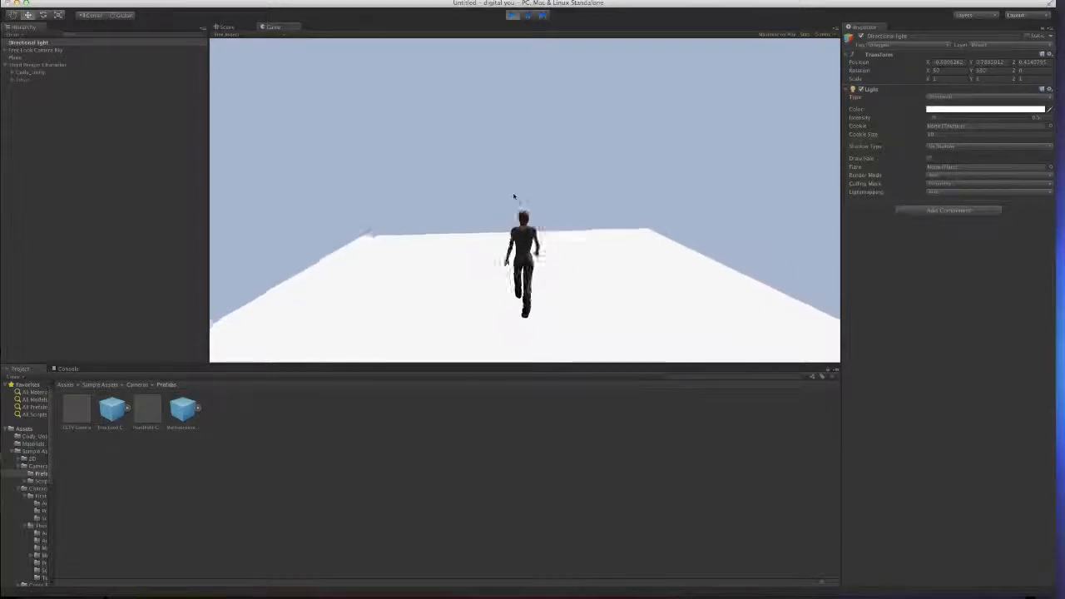
key("a")
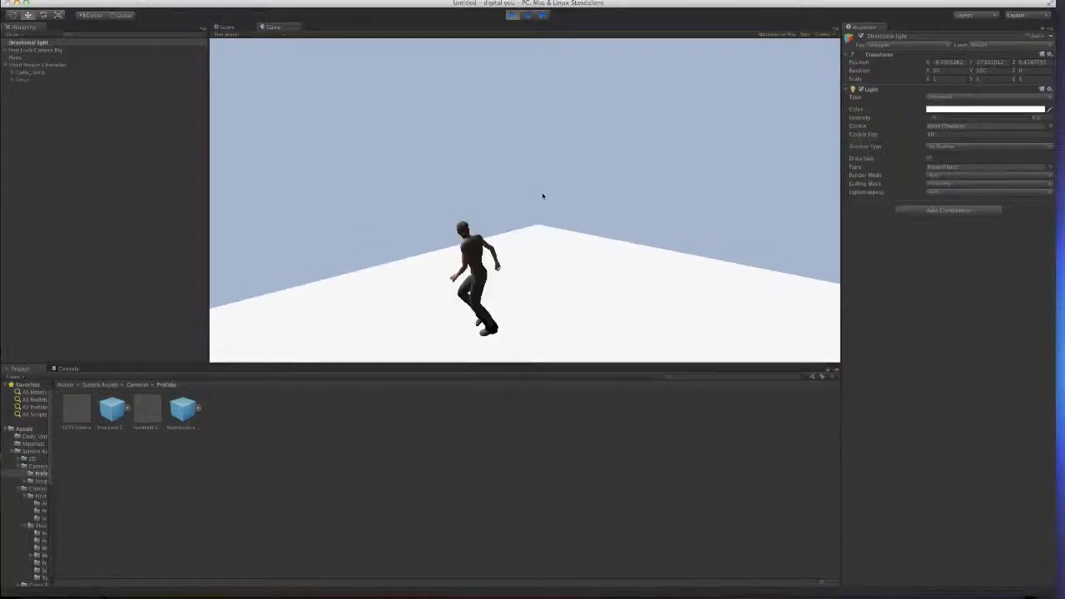
key("w")
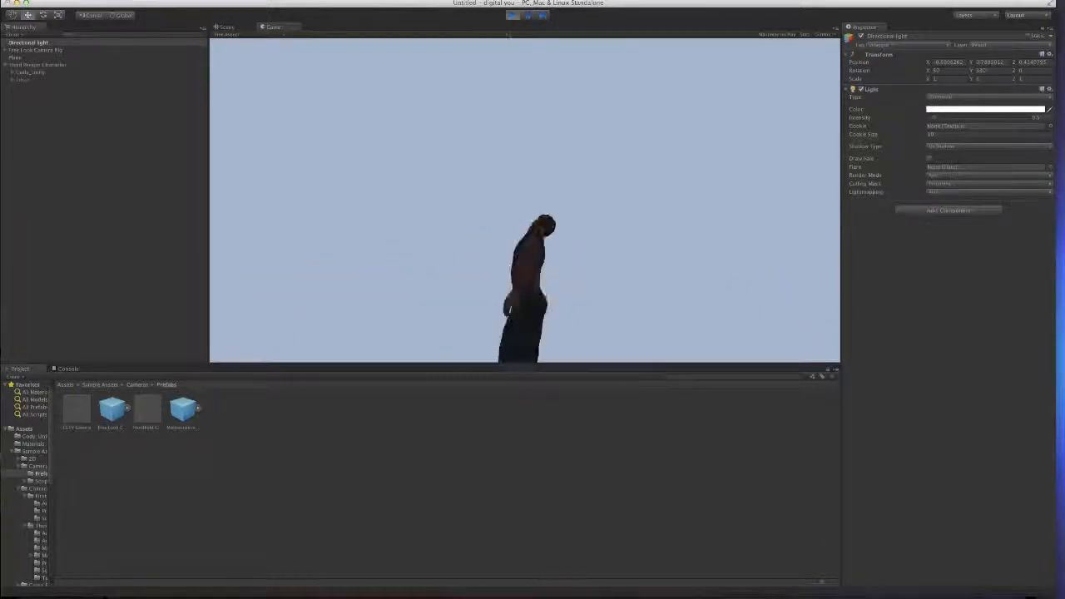
key("super+p")
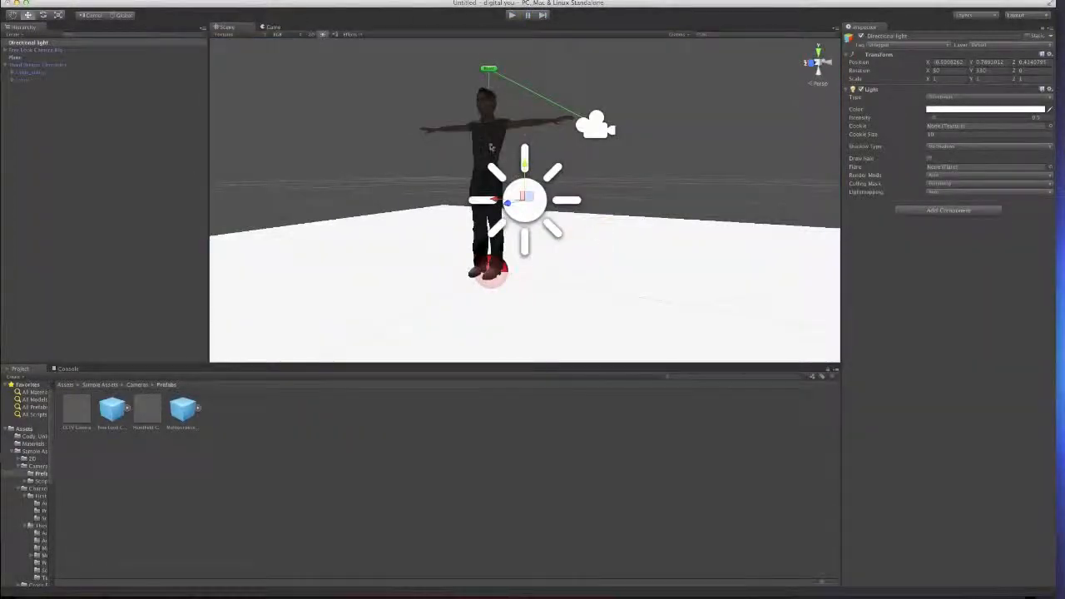
- Examine the character's face and upper body up close in the Scene view
left_click(497, 146)
scroll(499, 142, "up", 5)
middle_click_drag(541, 123, 672, 215)
left_click(721, 190)
right_click_drag(556, 164, 628, 178)
middle_click_drag(627, 178, 794, 211)
scroll(722, 195, "up", 5)
scroll(668, 358, "down", 8)
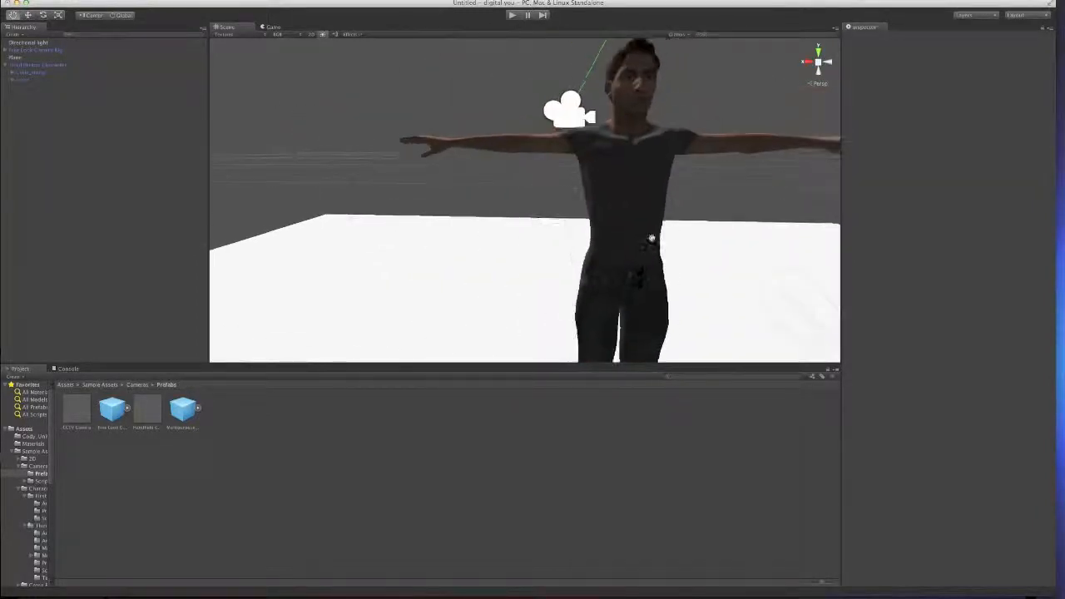
- Expand Cody_Unity in the scene hierarchy and select its H_DDS_HighRes mesh to show the Cody_color material
left_click(581, 160)
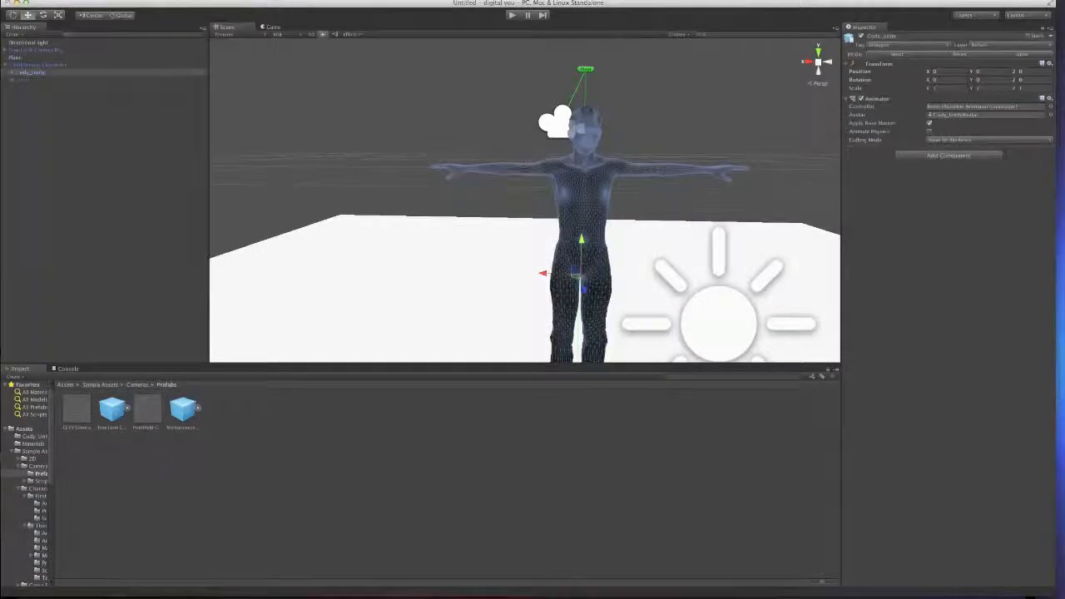
left_click(42, 73)
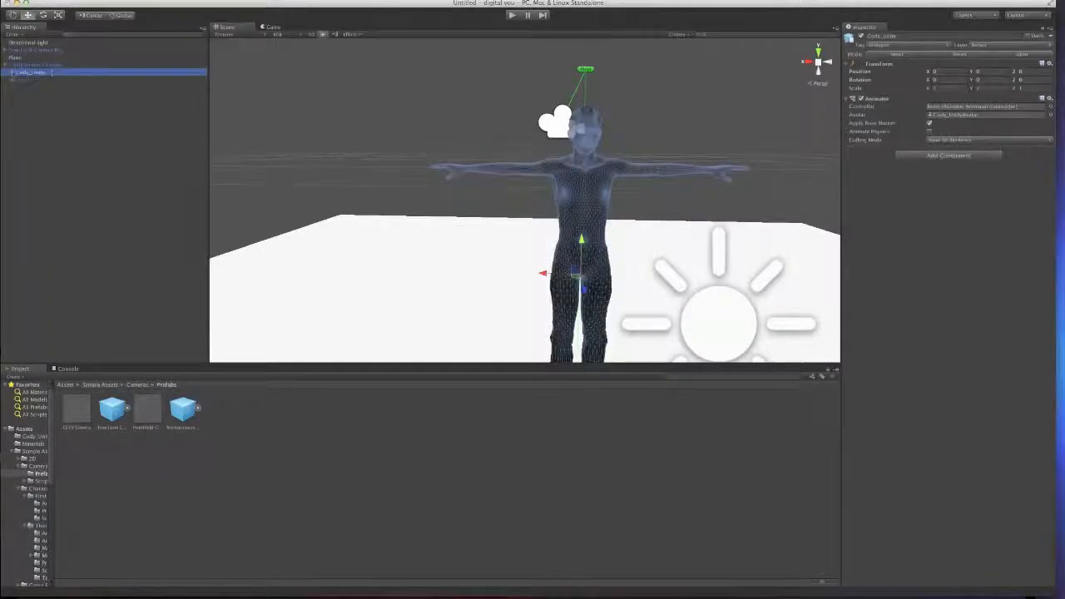
left_click(13, 74)
left_click(43, 79)
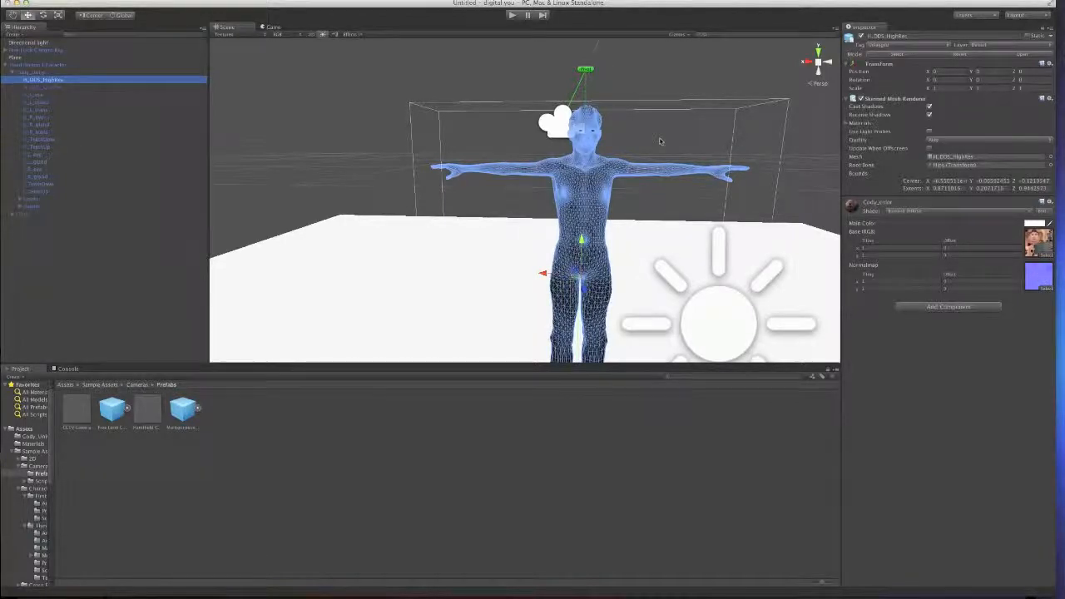
scroll(575, 206, "up", 6)
middle_click_drag(576, 206, 546, 226)
left_click(555, 136)
left_click(657, 173)
left_click(48, 79)
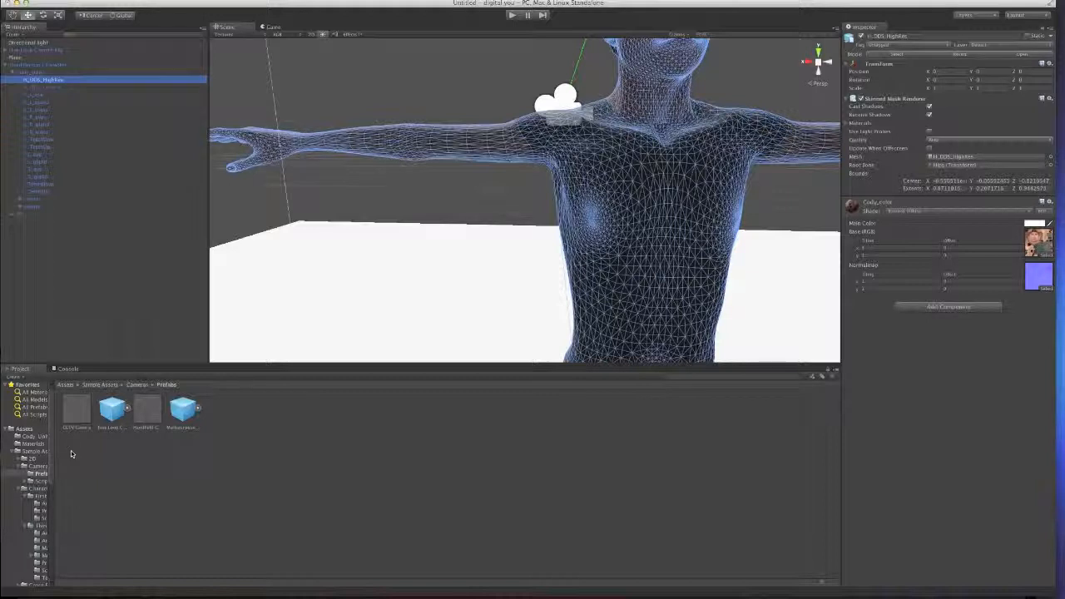
- Import the additional Cody texture images, including Cody_color3.jpg, from the Cody folder in Finder into the project's Cody_Unity.fbm folder
left_click(14, 452)
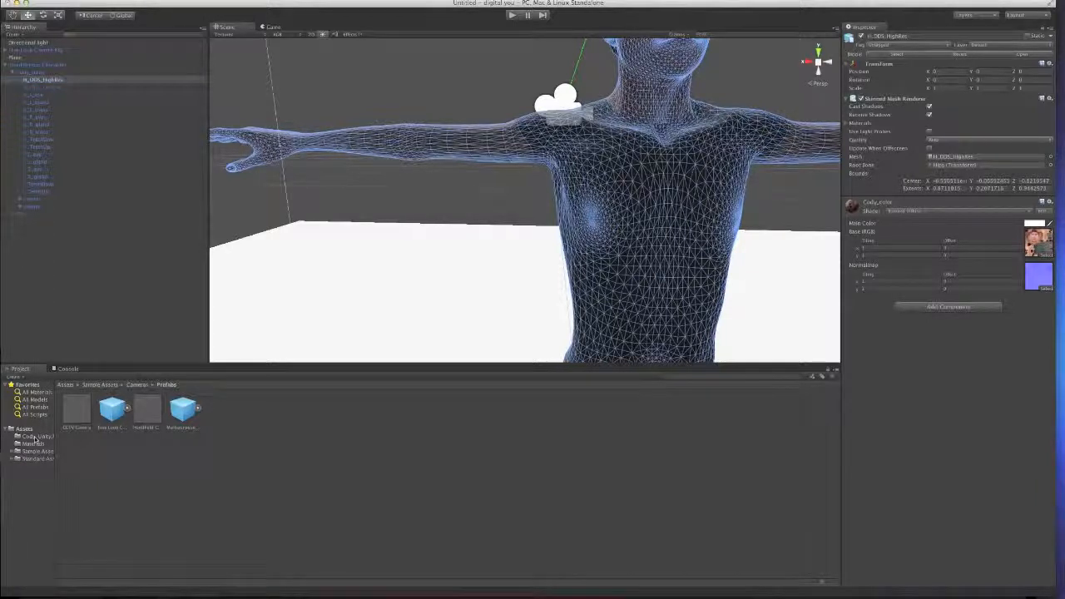
left_click(35, 437)
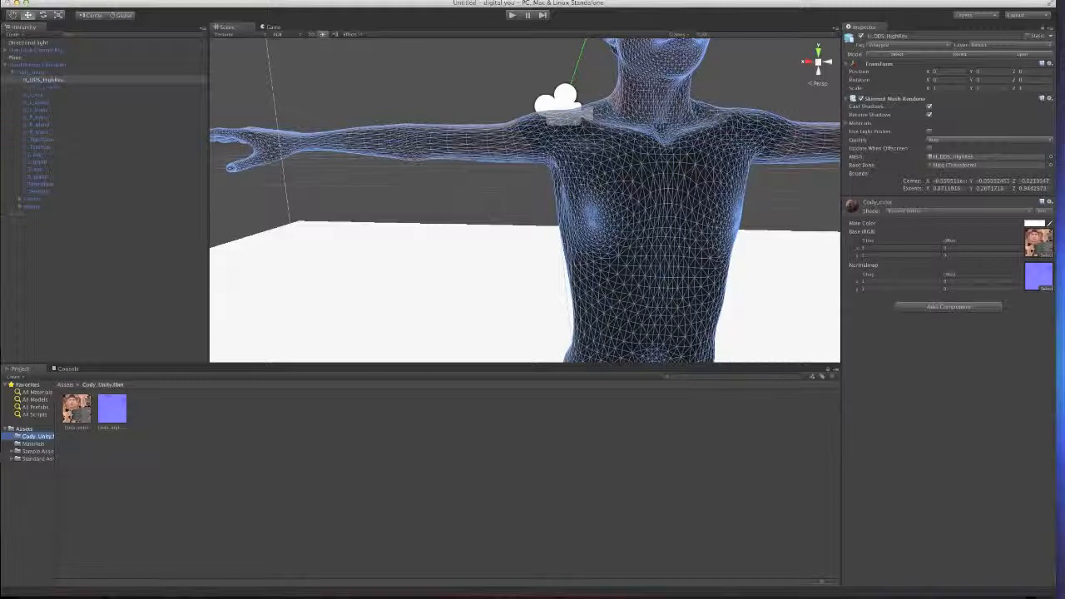
left_click_drag(1064, 523, 593, 200)
left_click(657, 421)
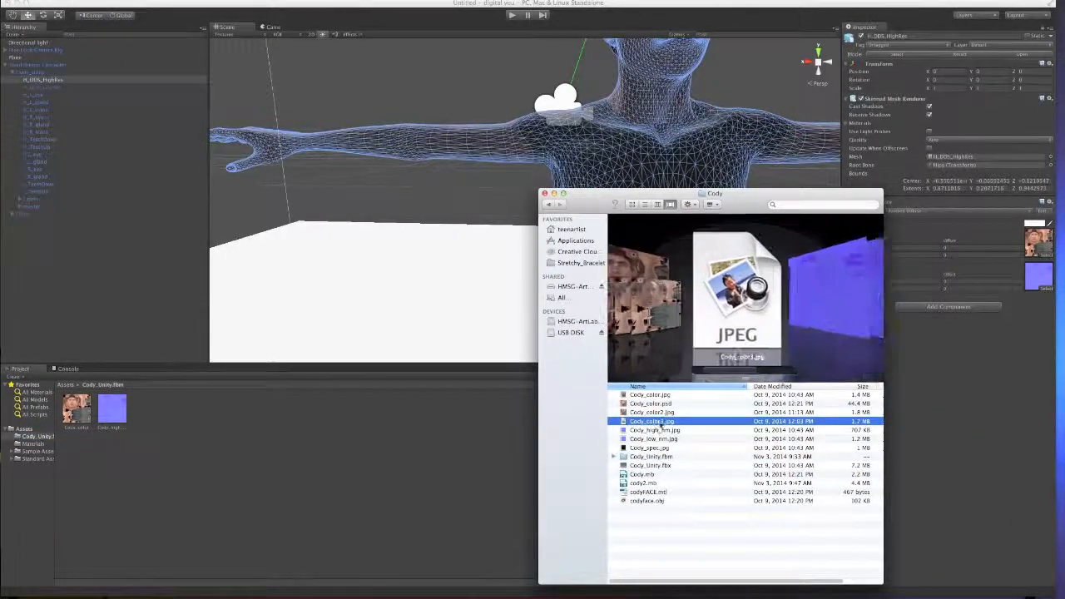
left_click_drag(657, 421, 194, 441)
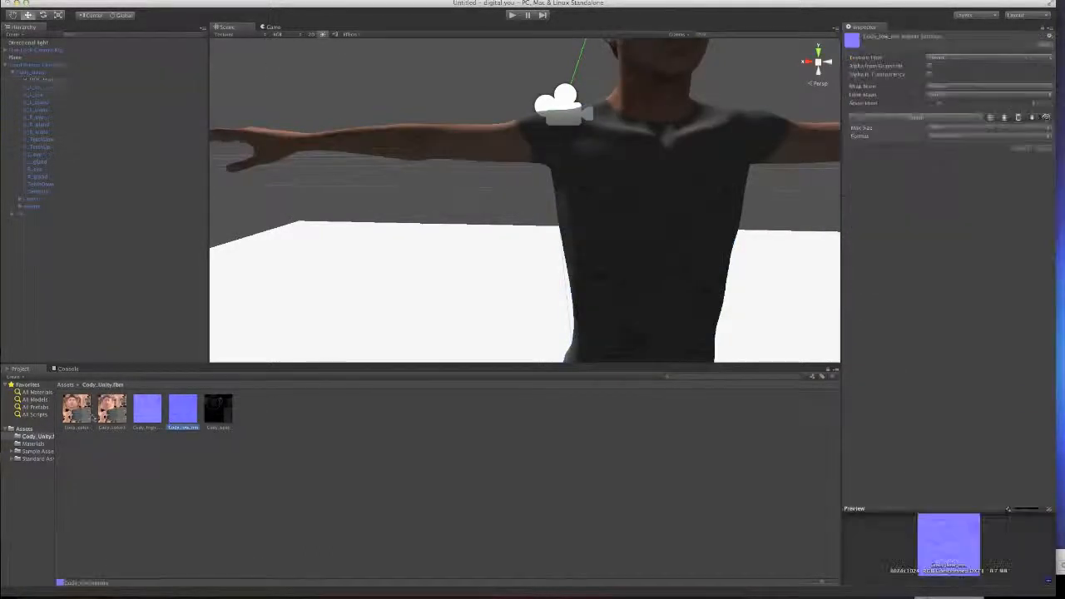
- Assign the Cody_color3 texture to the Base (RGB) slot of the H_DDS_HighRes mesh's material
left_click(117, 409)
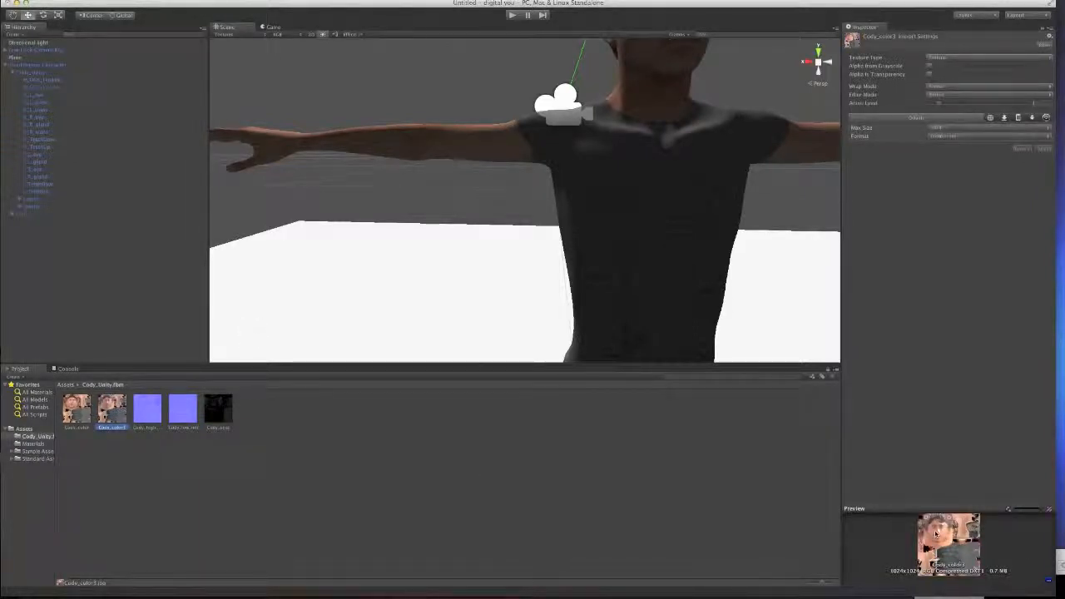
scroll(700, 242, "down", 5)
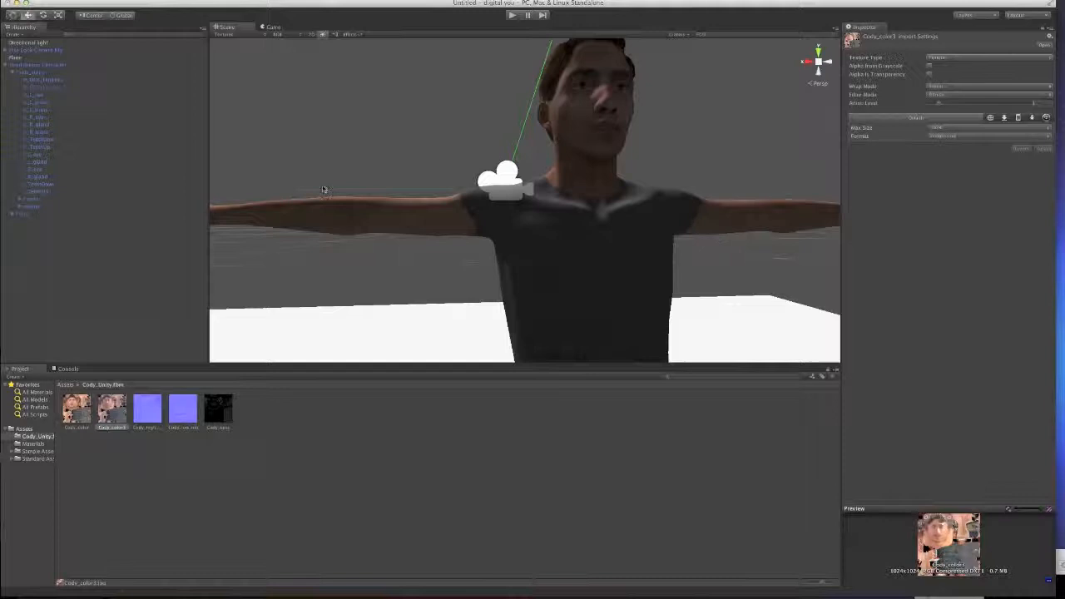
left_click(46, 73)
left_click(44, 80)
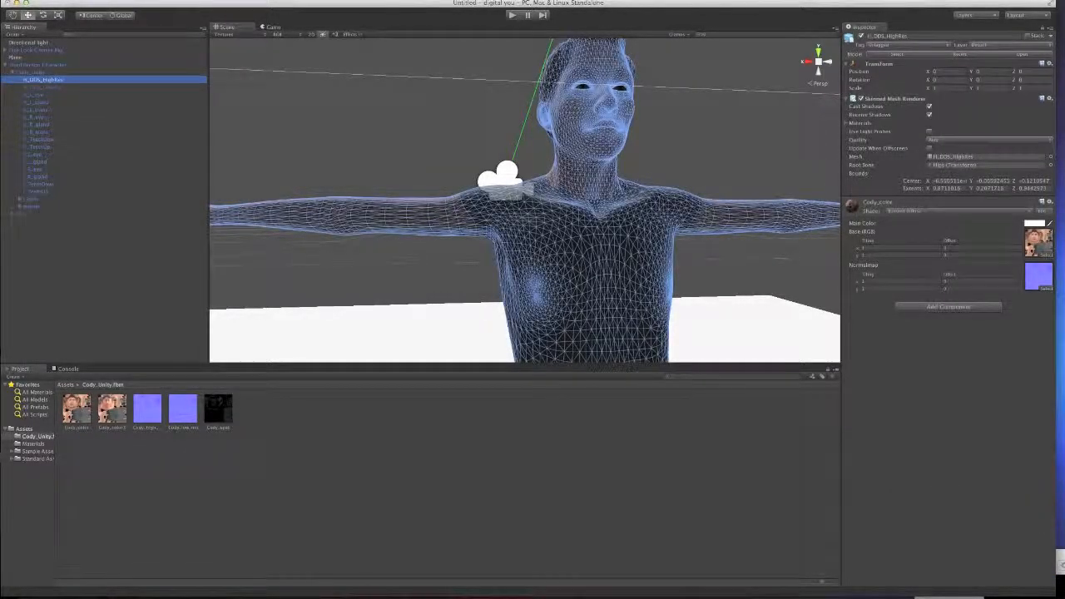
left_click_drag(118, 408, 1046, 245)
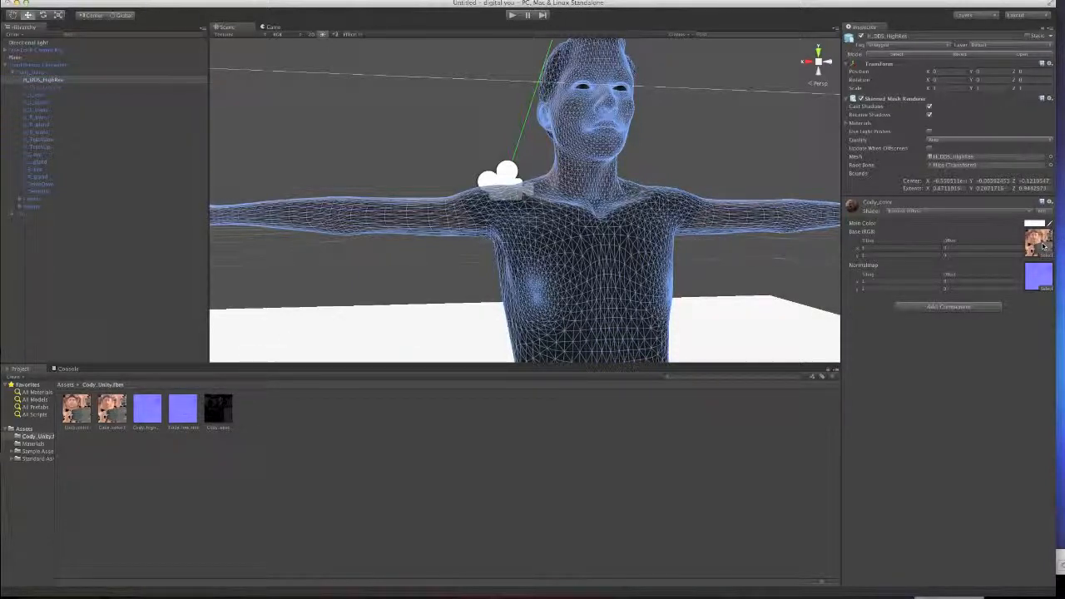
- Inspect the new face texture on the character from several angles in the Scene view
left_click(745, 163)
left_click_drag(745, 163, 959, 449, "alt")
right_click_drag(681, 162, 679, 208)
scroll(537, 168, "up", 5)
scroll(541, 171, "down", 4)
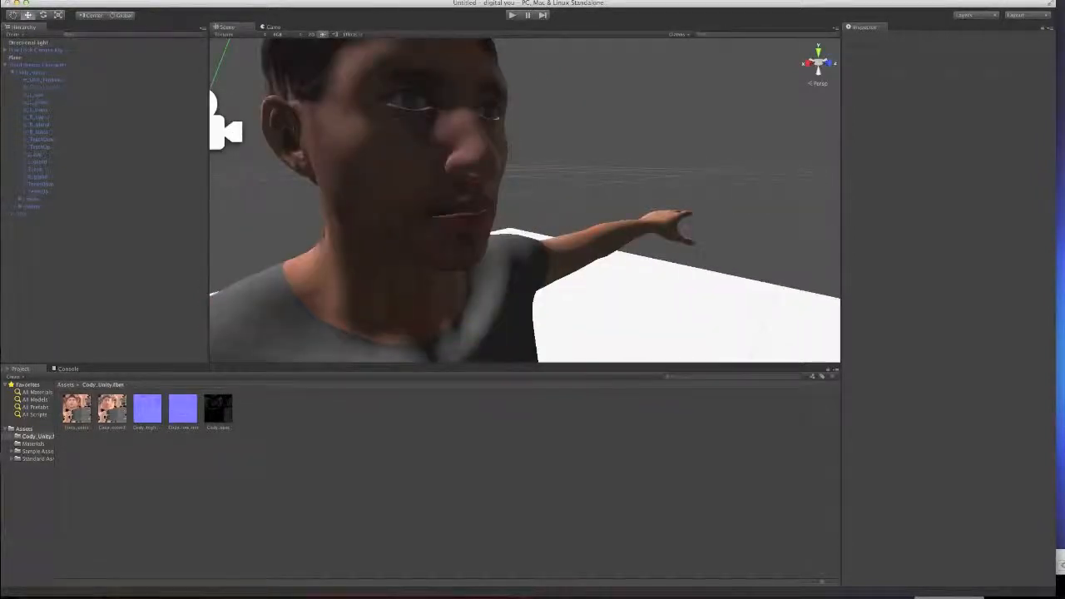
scroll(413, 209, "down", 8)
scroll(462, 213, "up", 5)
left_click(462, 209)
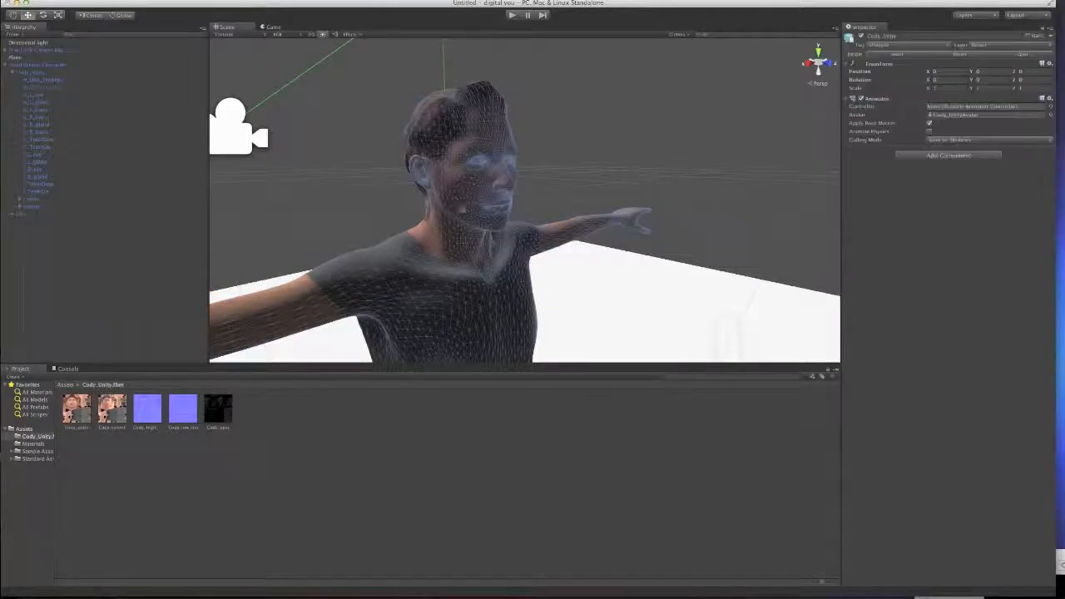
- Run the game again to test the retextured character's movement and follow camera, and exit play mode
left_click(513, 15)
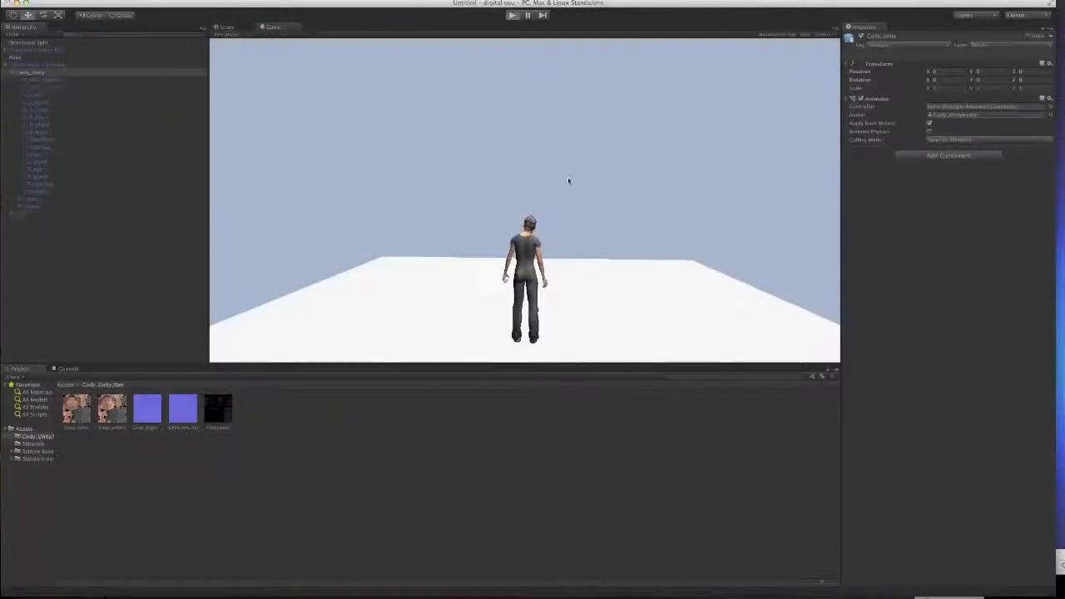
key("w")
key("w")
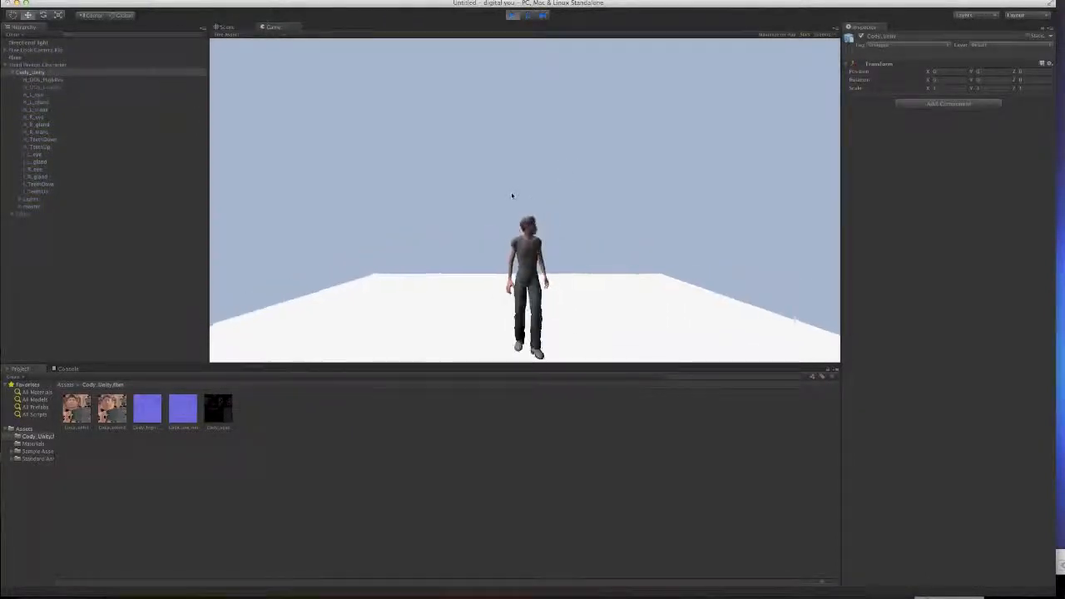
key("a")
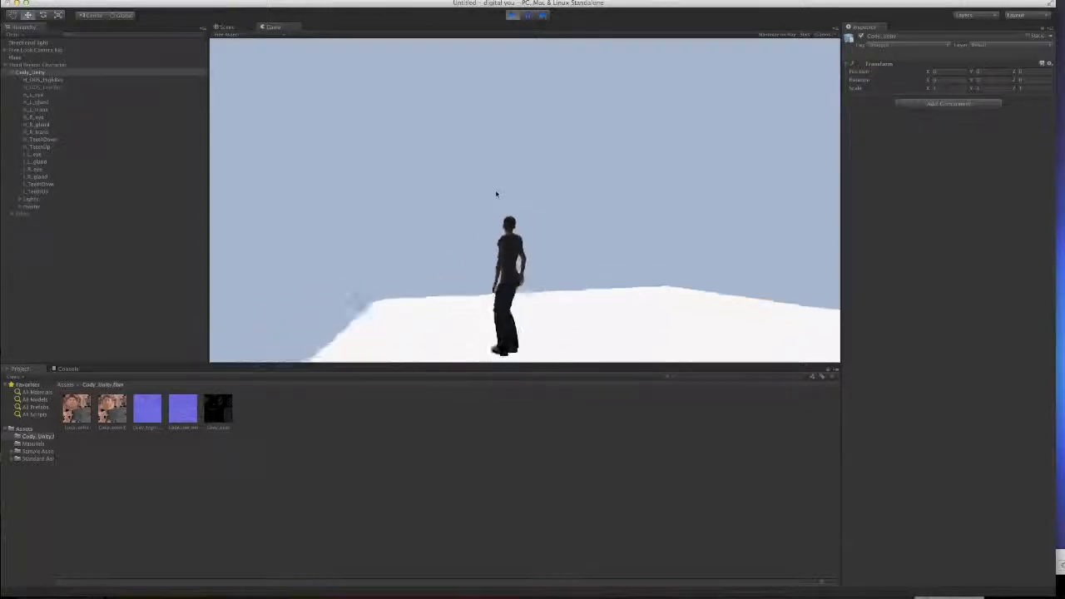
key("s")
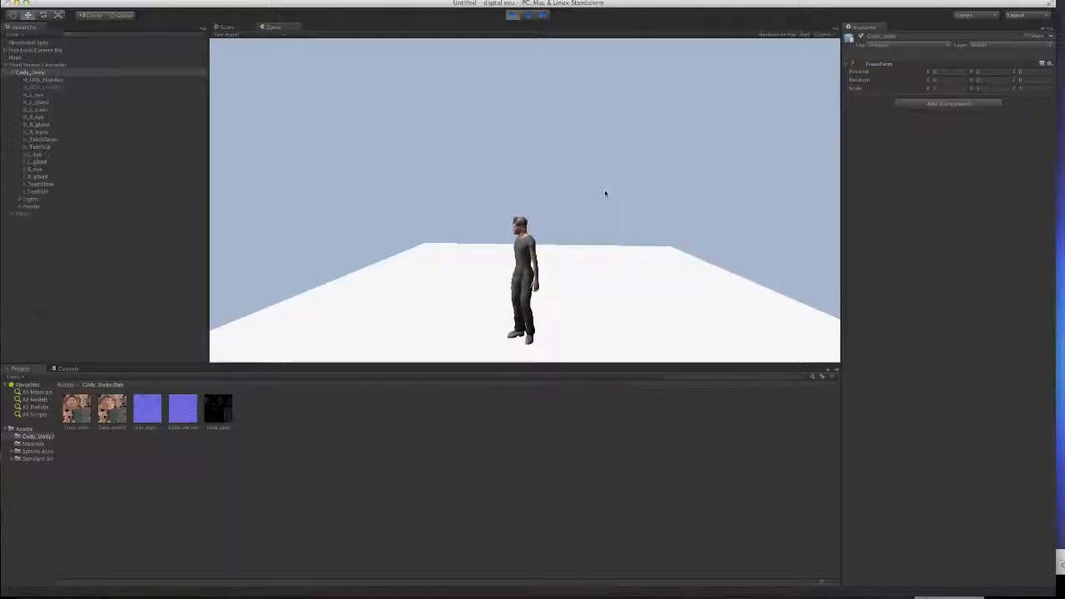
key("w")
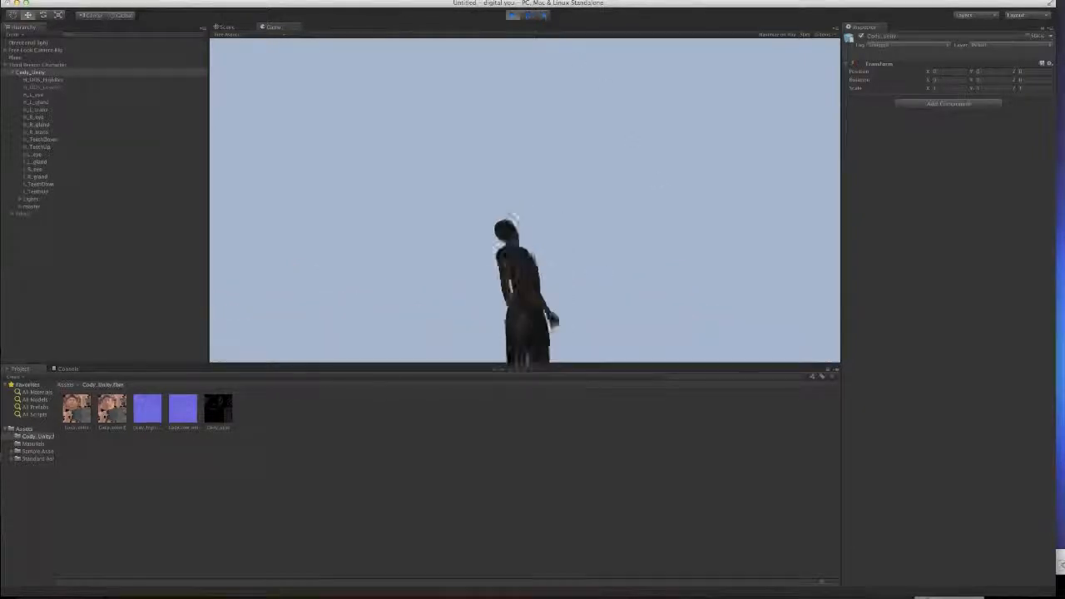
left_click(513, 15)
- Review the retextured character's head, arms and torso from the front in the Scene view
left_click(571, 162)
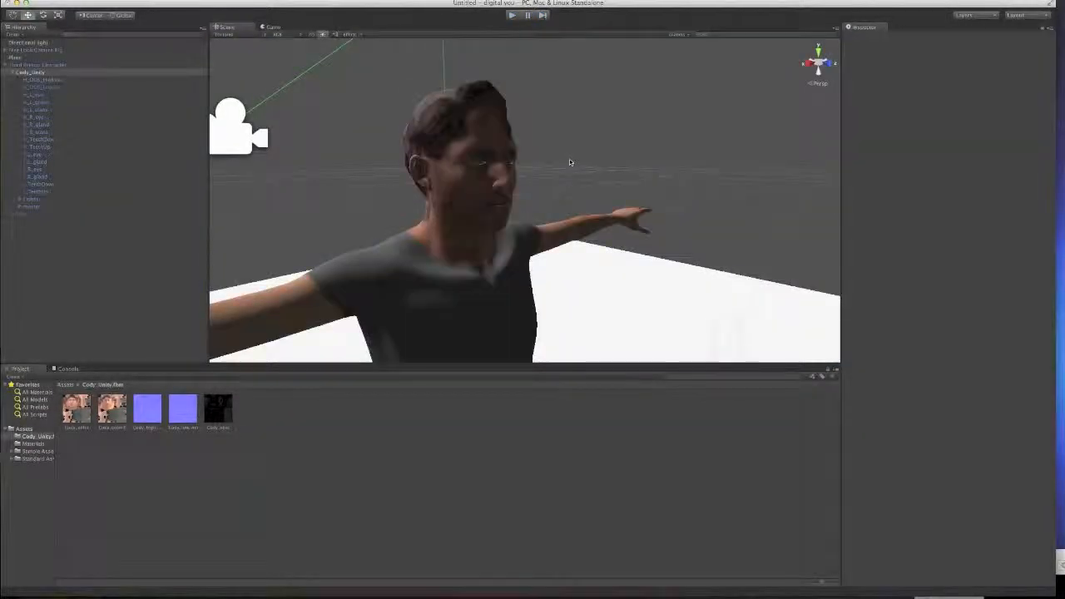
left_click(563, 267)
left_click_drag(563, 266, 596, 214, "alt")
left_click(596, 213)
left_click(523, 175)
scroll(529, 155, "up", 5)
middle_click_drag(552, 151, 538, 375)
middle_click_drag(566, 200, 573, 333)
middle_click_drag(583, 240, 556, 314)
left_click(628, 159)
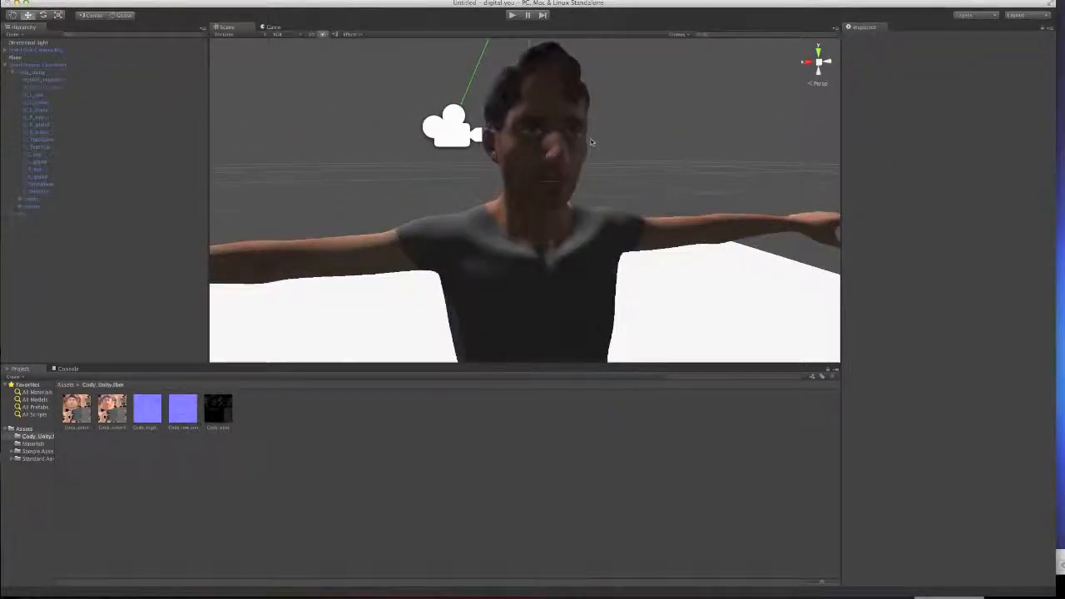
left_click(588, 158)
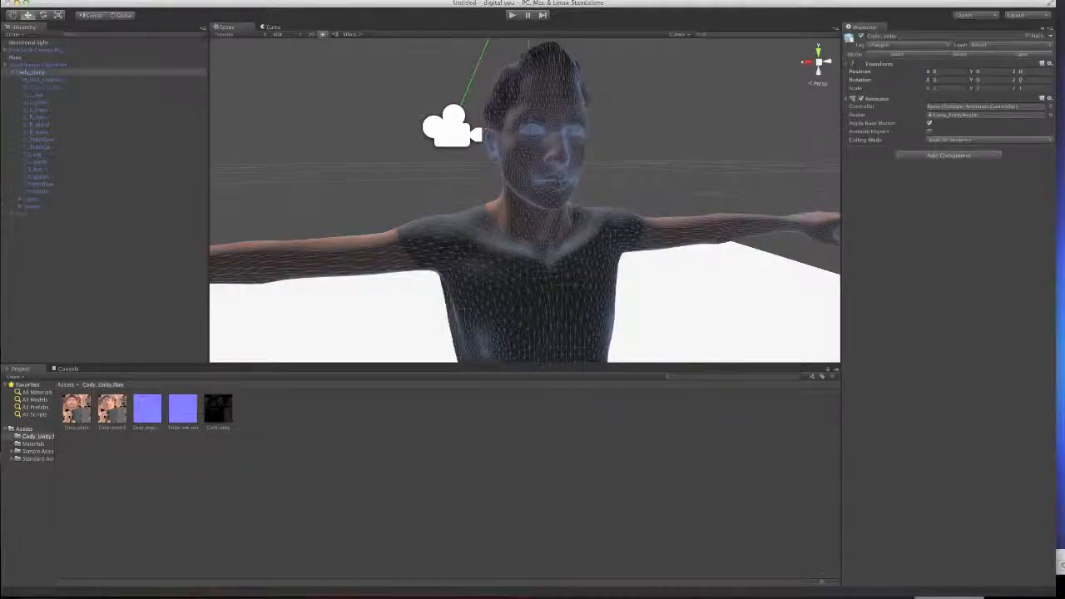
key("f")
scroll(627, 198, "up", 5)
left_click(623, 196)
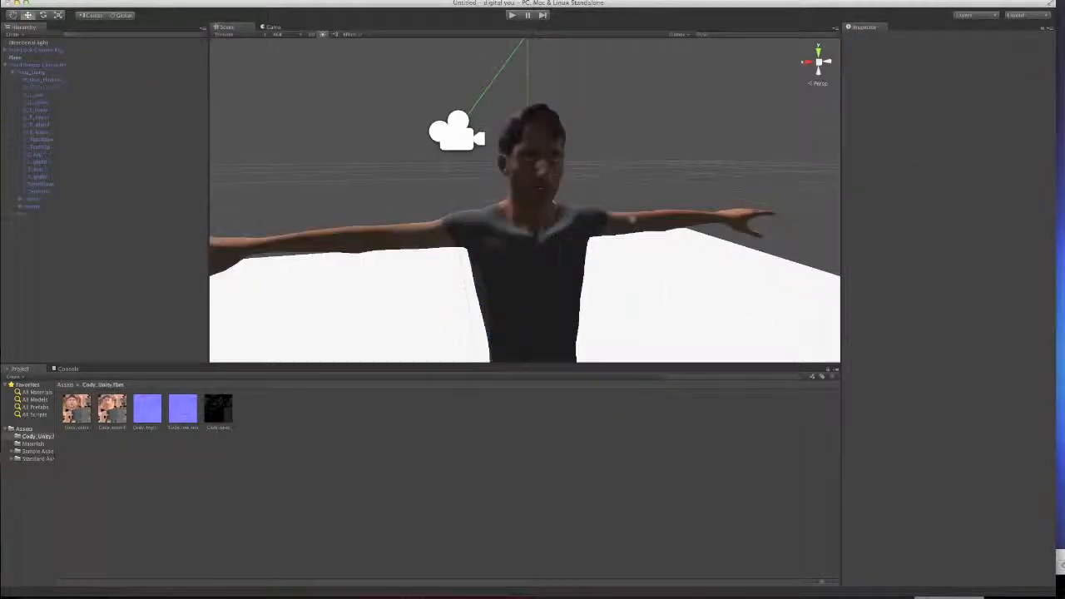
middle_click_drag(626, 231, 602, 182)
- Open the Prefabs folder under Sample Assets > Prototyping in the project
left_click(39, 452)
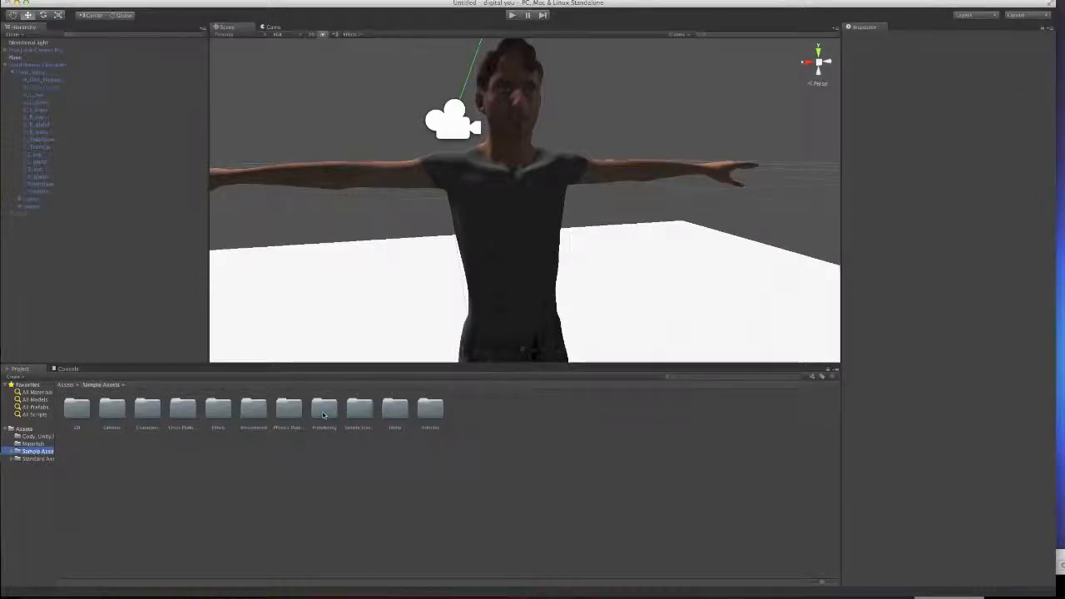
double_click(324, 415)
left_click(145, 411)
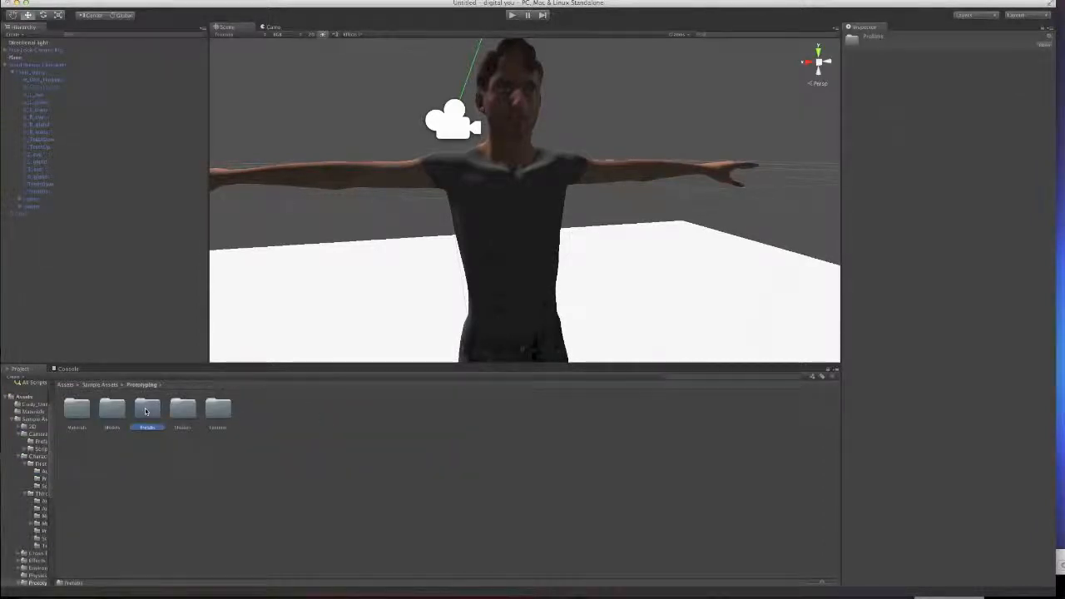
double_click(146, 411)
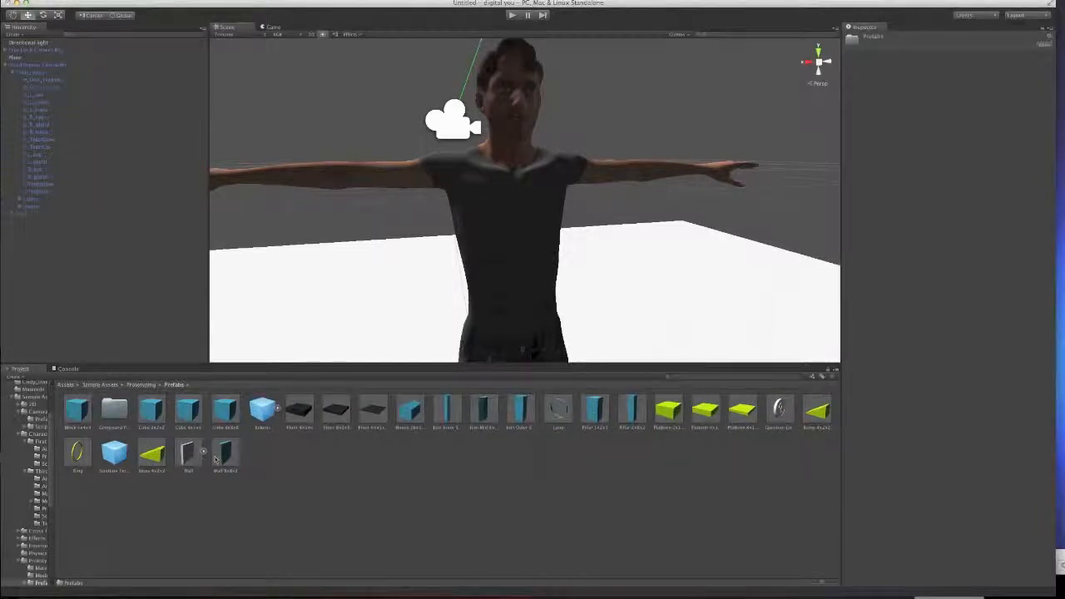
- Place the Steps 4x2x2 prefab on the plane beside the character
left_click(149, 453)
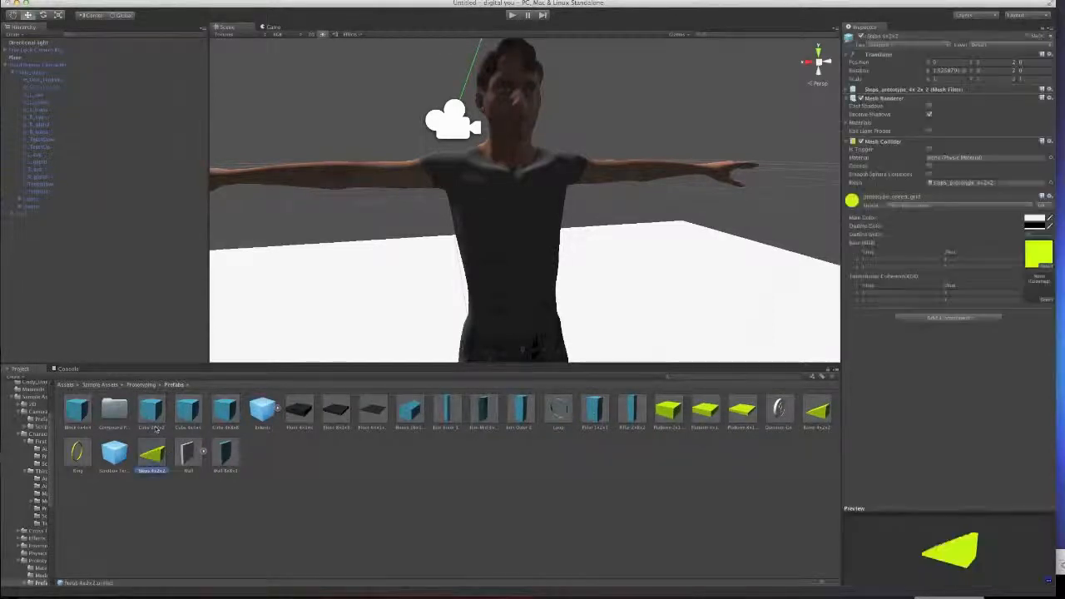
scroll(391, 307, "down", 2)
scroll(399, 306, "down", 4)
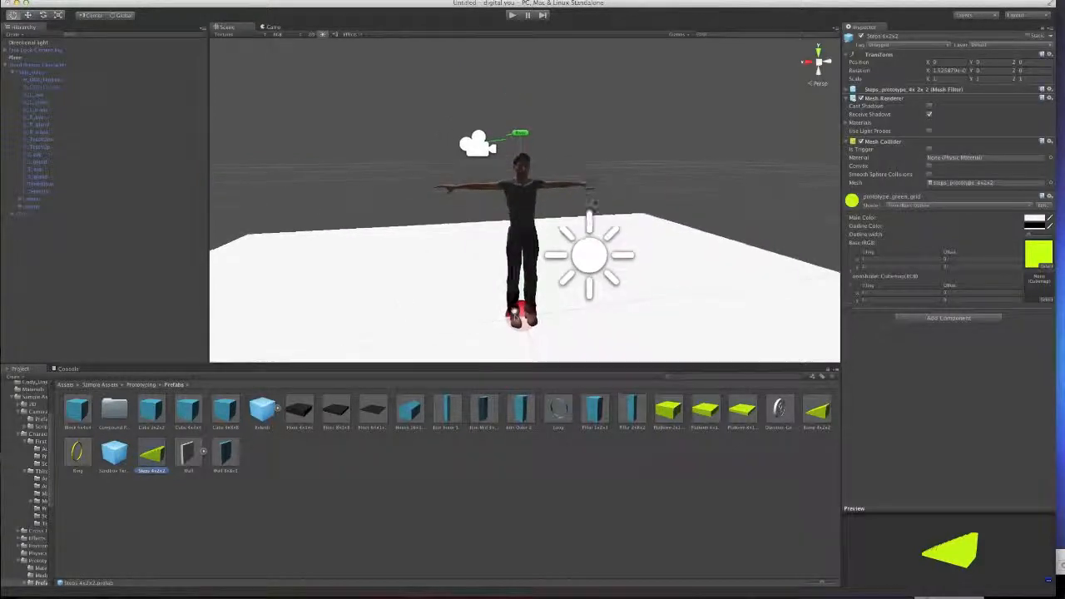
scroll(466, 279, "down", 1)
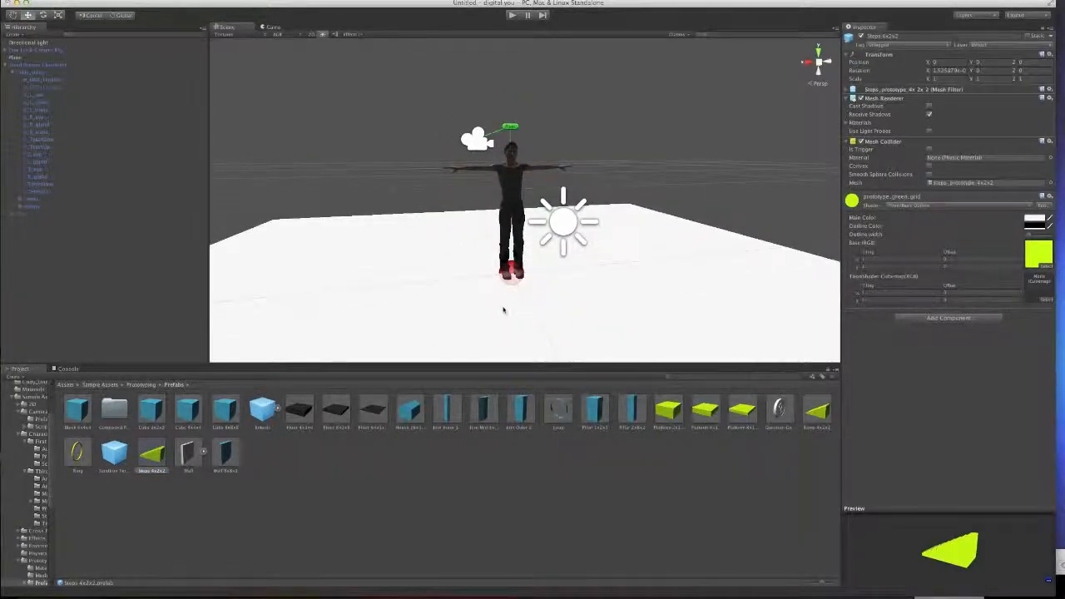
left_click_drag(151, 453, 265, 286)
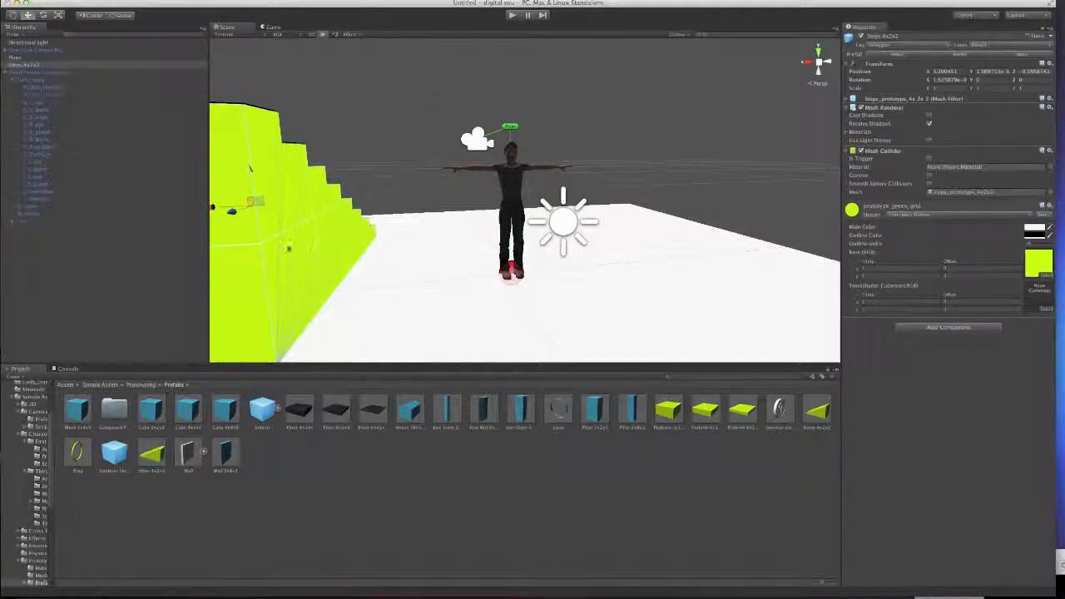
- Add the tall blue Join Inner prefab to the plane on the opposite side of the character from the steps
left_click_drag(419, 416, 646, 226)
scroll(616, 244, "down", 10)
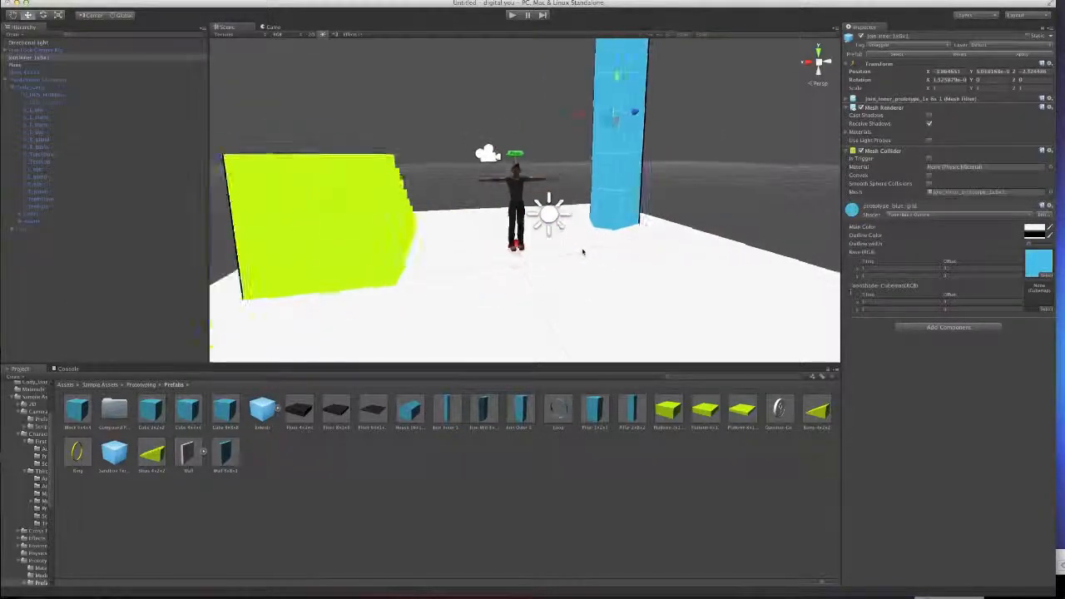
scroll(475, 264, "down", 3)
- Select the ground plane and review how the steps and pillar are arranged around the character
left_click(532, 235)
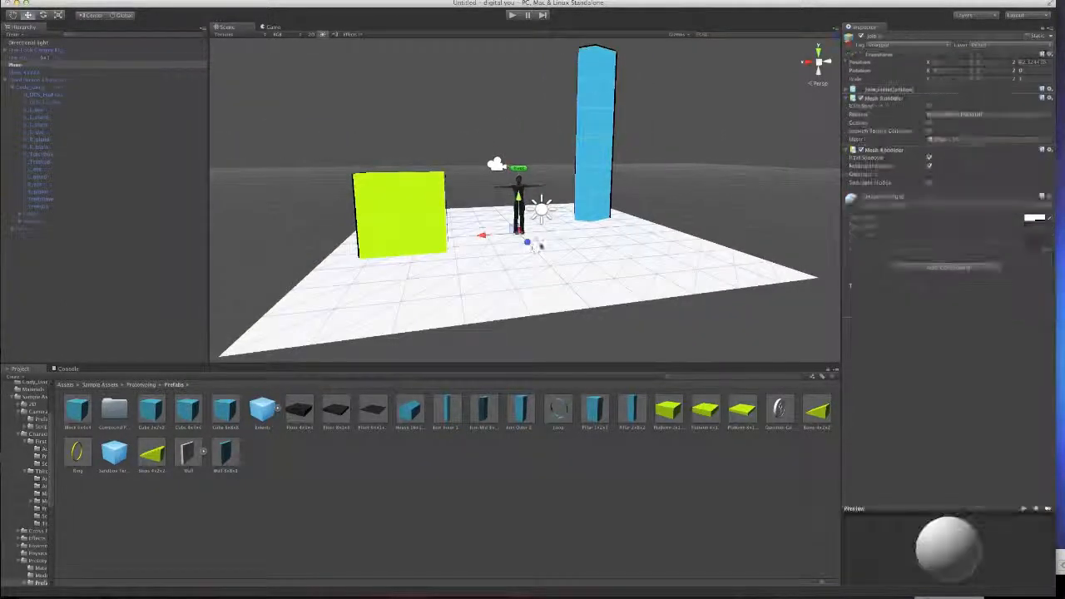
scroll(534, 236, "up", 10)
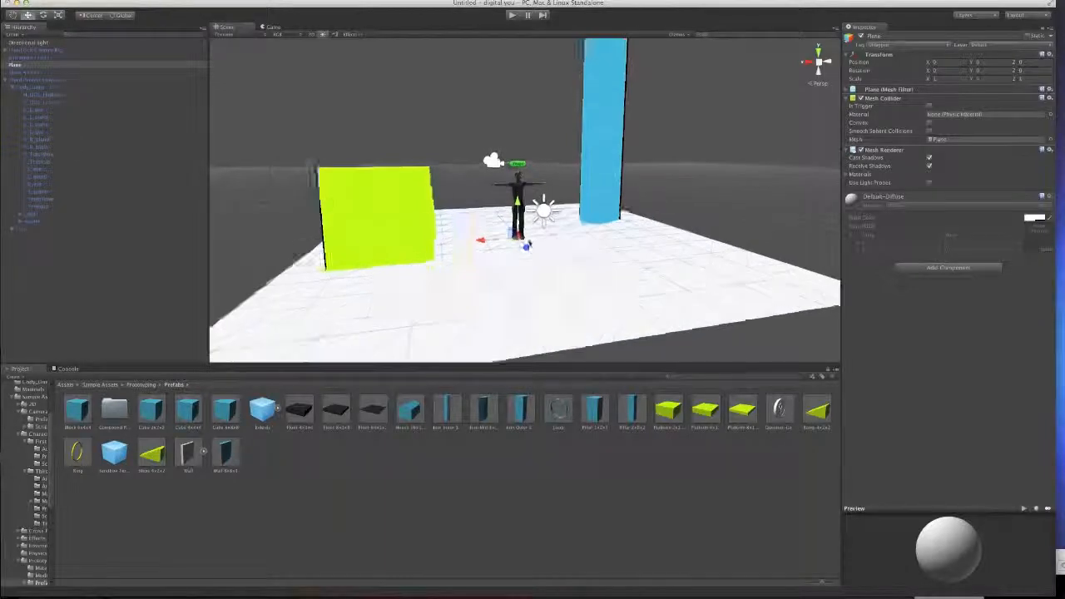
scroll(526, 259, "up", 10)
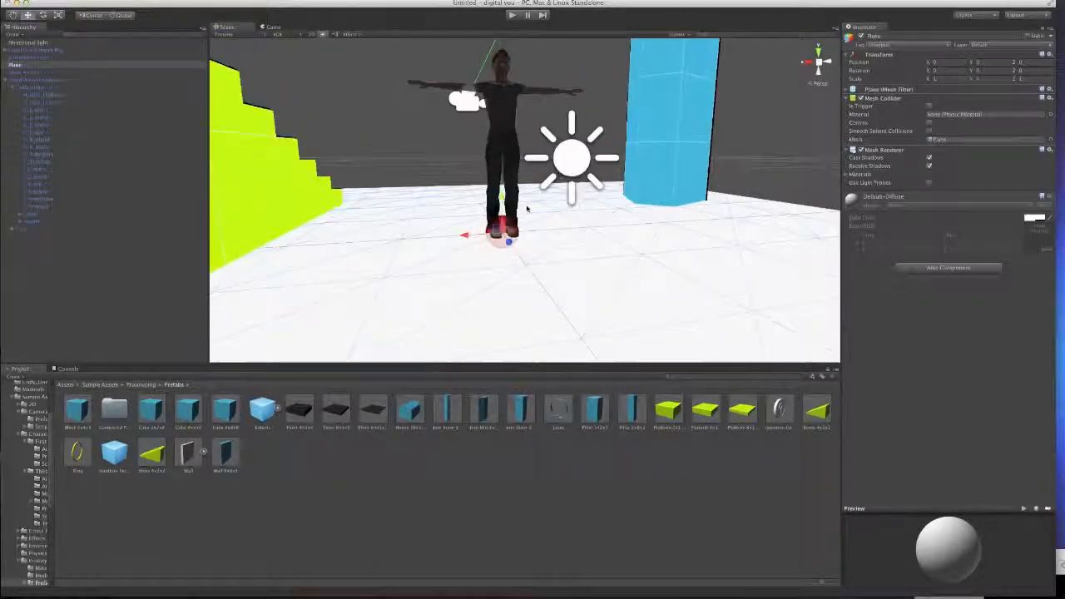
left_click_drag(556, 282, 553, 280, "alt")
middle_click_drag(552, 280, 555, 247)
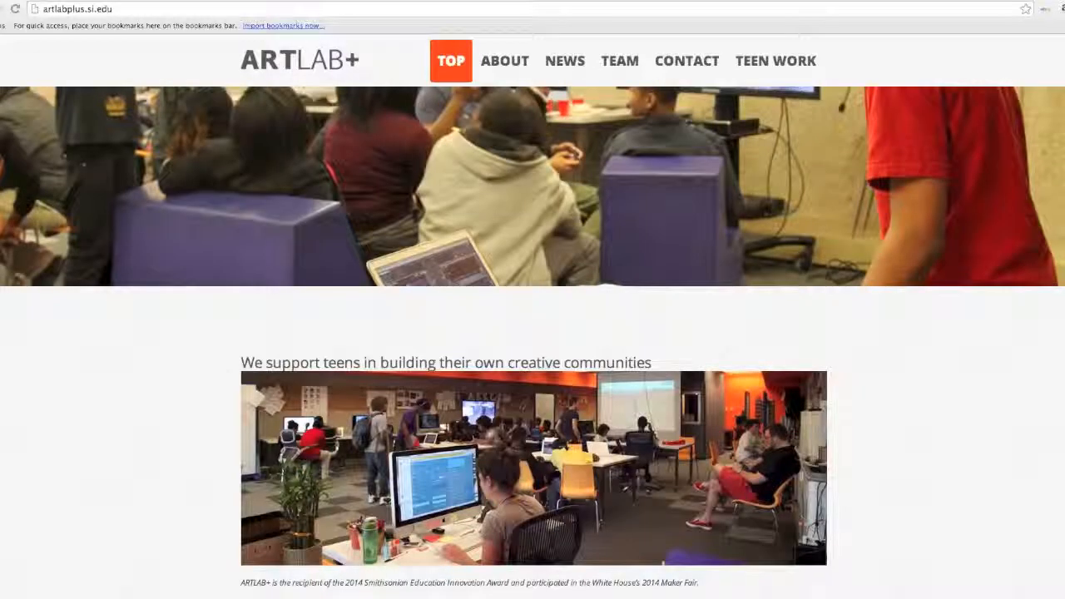
- Look through the ARTLAB+ home page at artlabplus.si.edu in the browser, down to the About section's program and registration topics
scroll(533, 343, "down", 2)
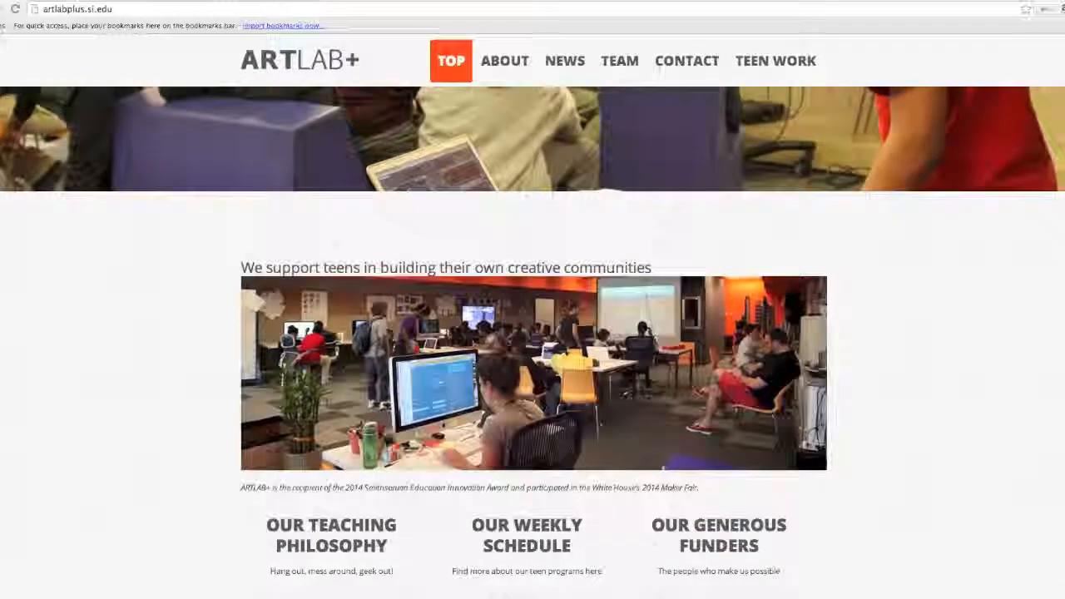
scroll(532, 343, "down", 2)
scroll(532, 343, "down", 1)
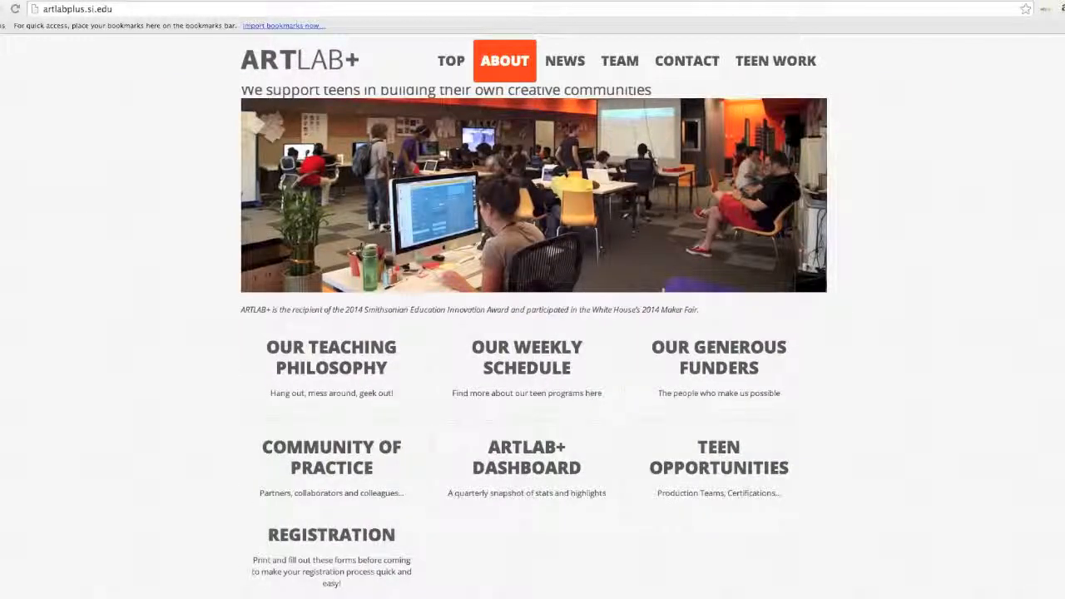
scroll(532, 343, "down", 1)
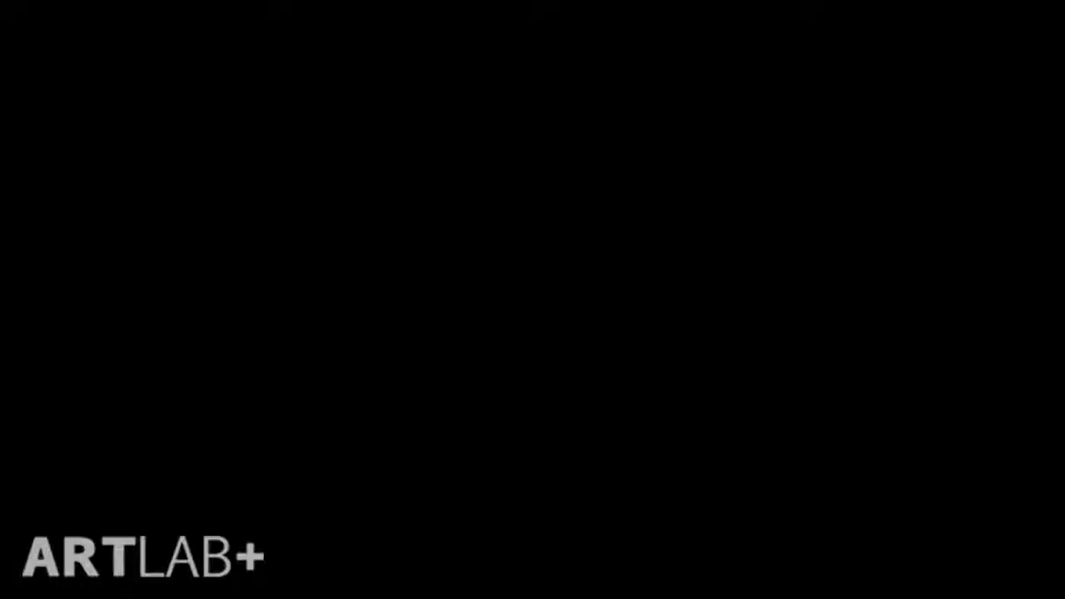